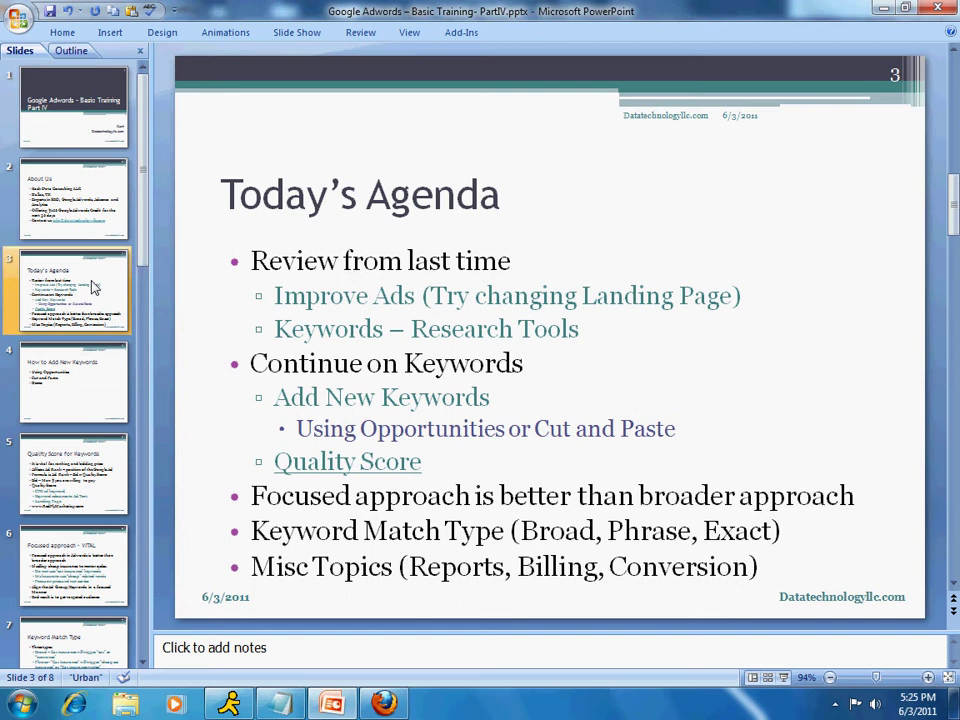
Show the How to Add New Keywords slide, then switch to Google AdWords in Firefox and list the ads of all campaigns.
click(90, 361)
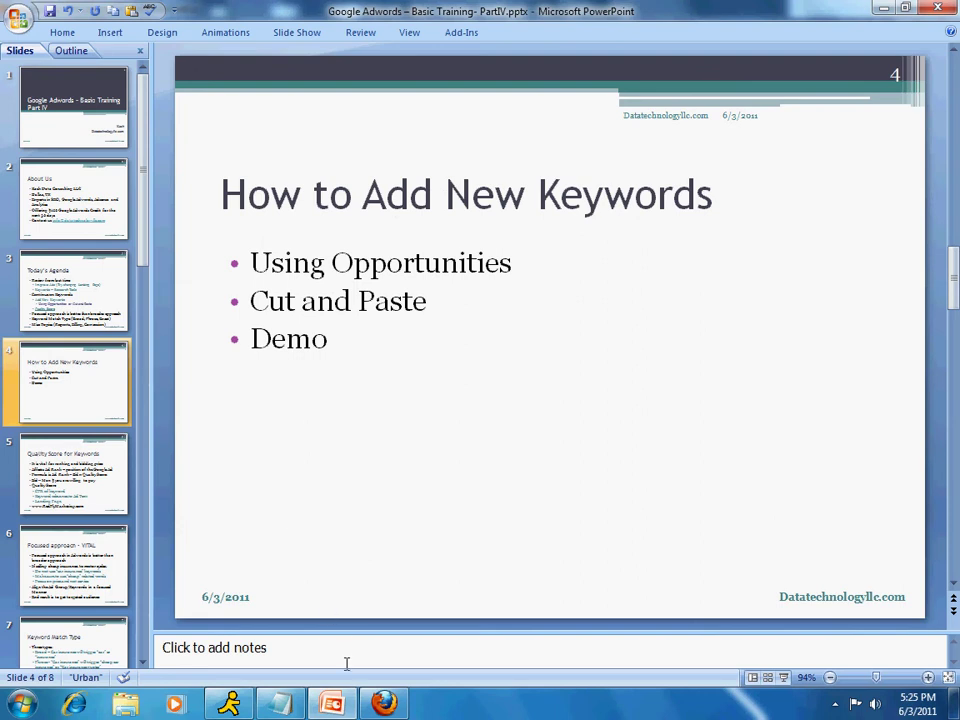
click(402, 706)
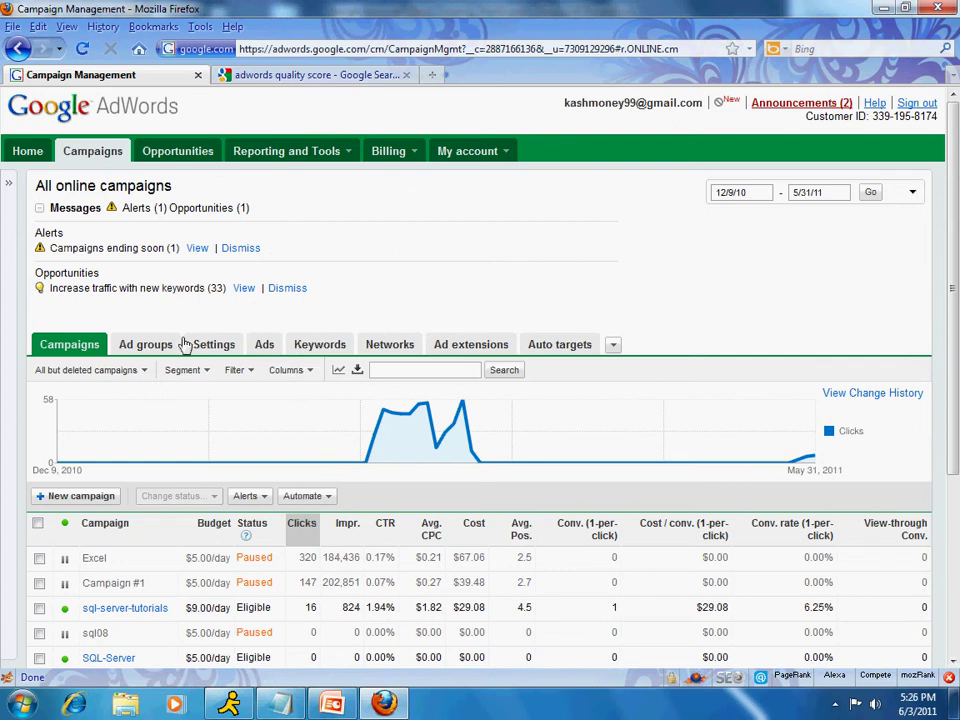
click(266, 347)
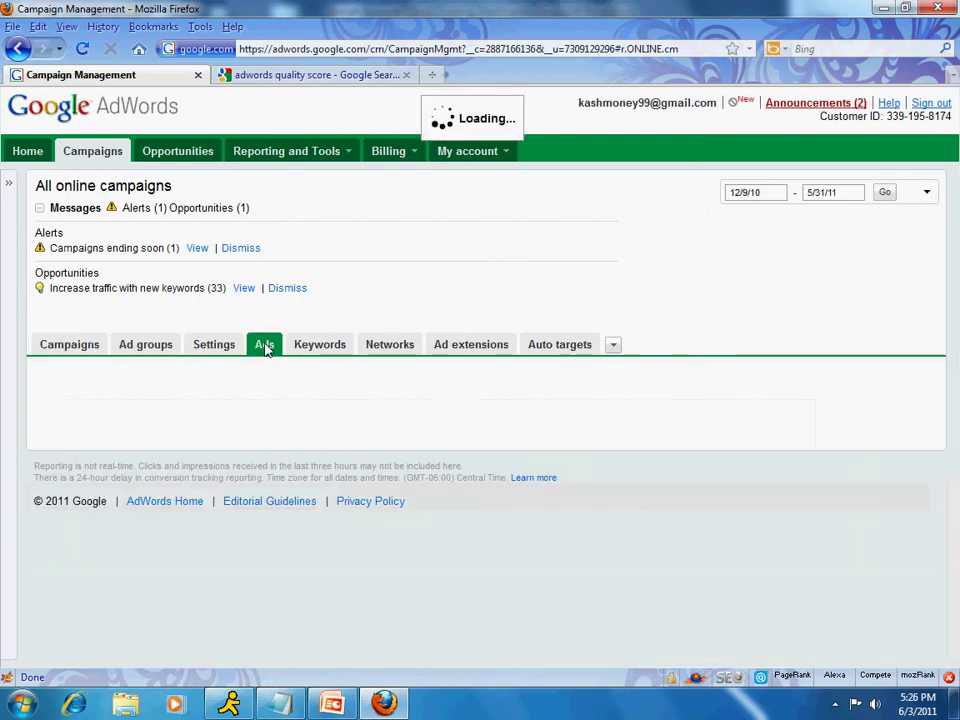
scroll(320, 398, down, 2)
scroll(320, 398, down, 5)
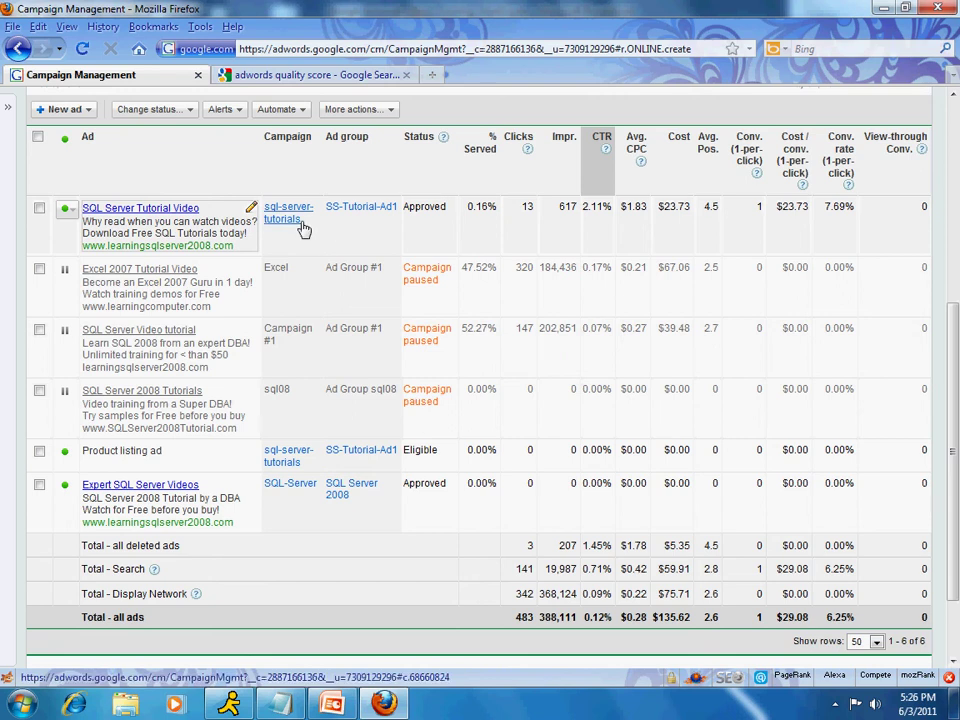
Copy the destination URL of the active SQL Server Tutorial Video ad and leave the ad's editor without saving.
click(251, 208)
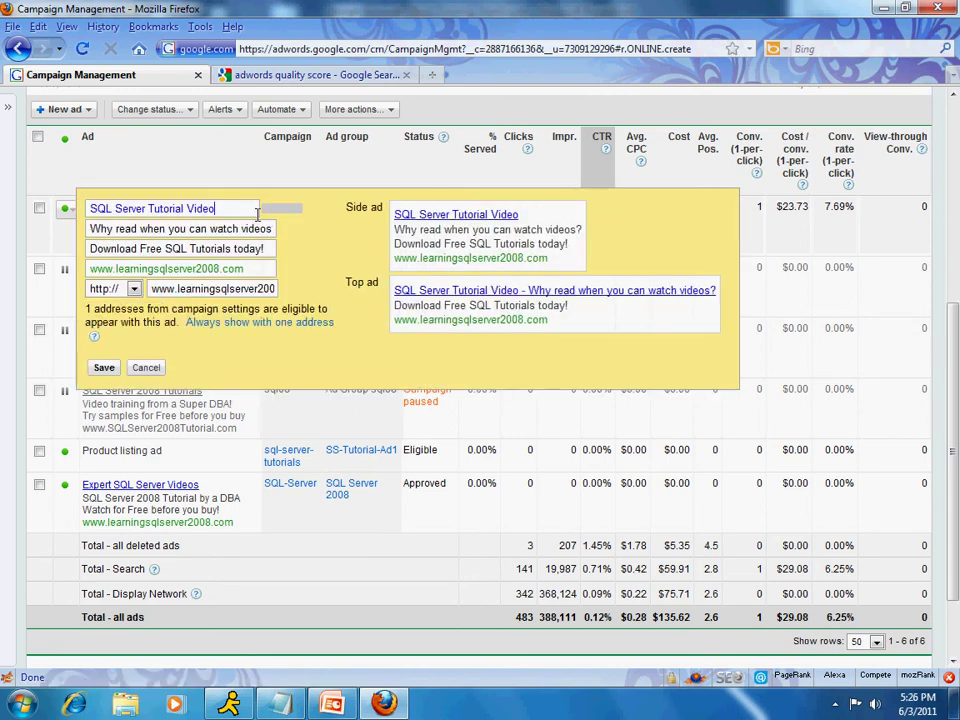
click(258, 288)
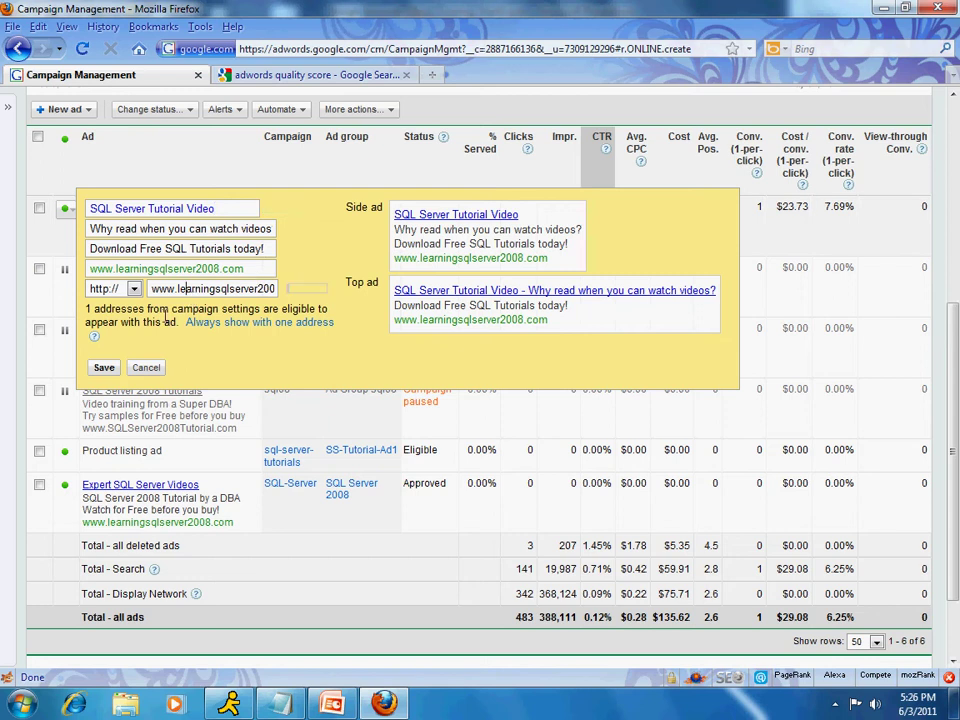
key(ctrl+a)
key(ctrl+c)
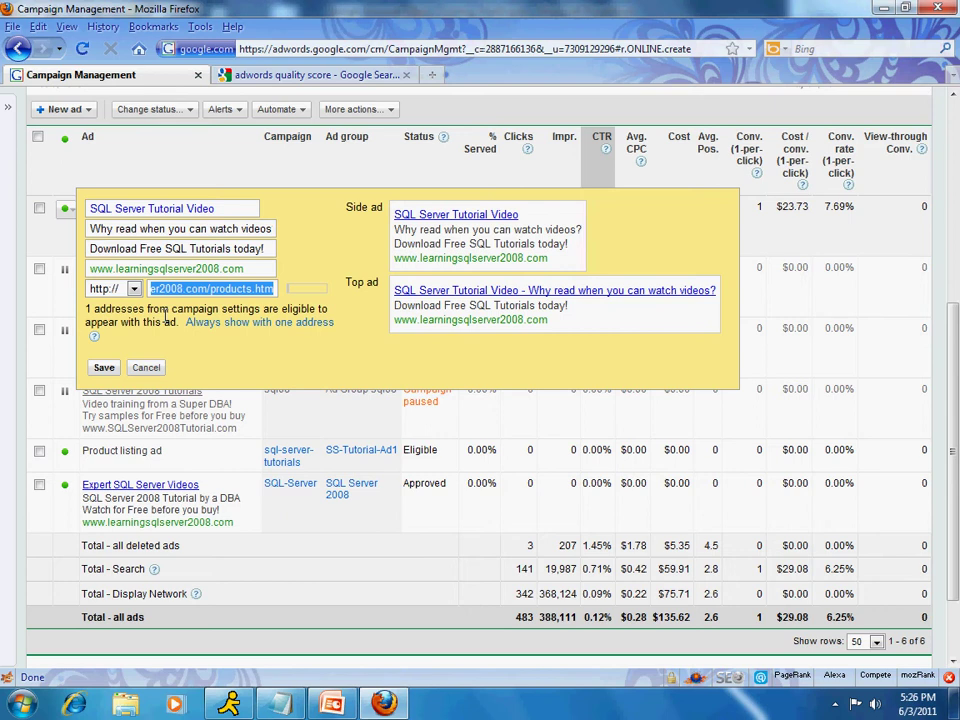
click(146, 368)
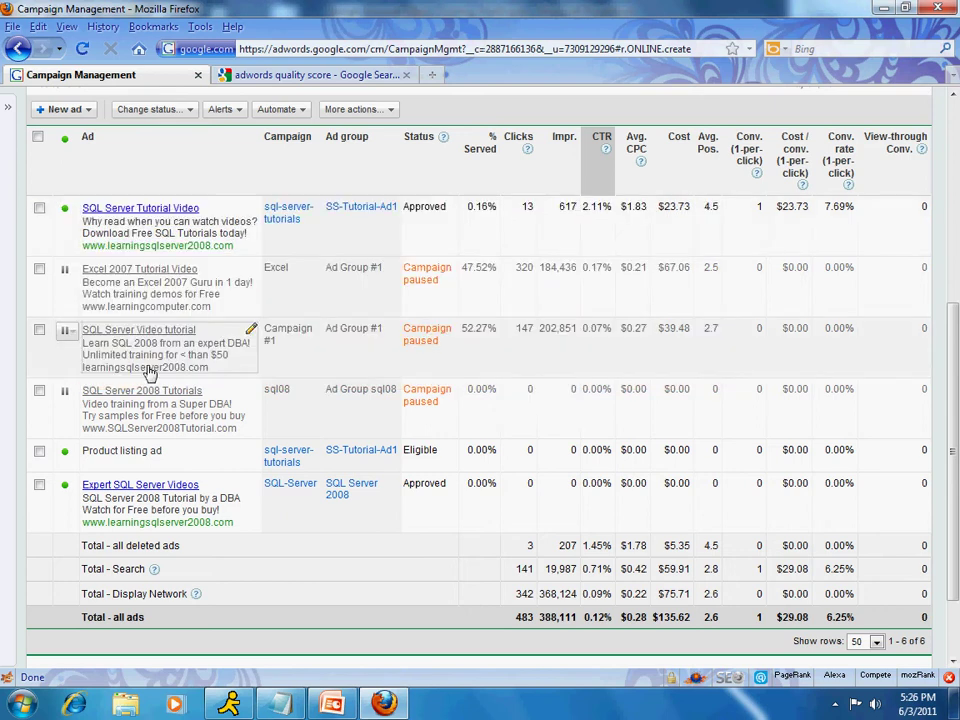
click(433, 75)
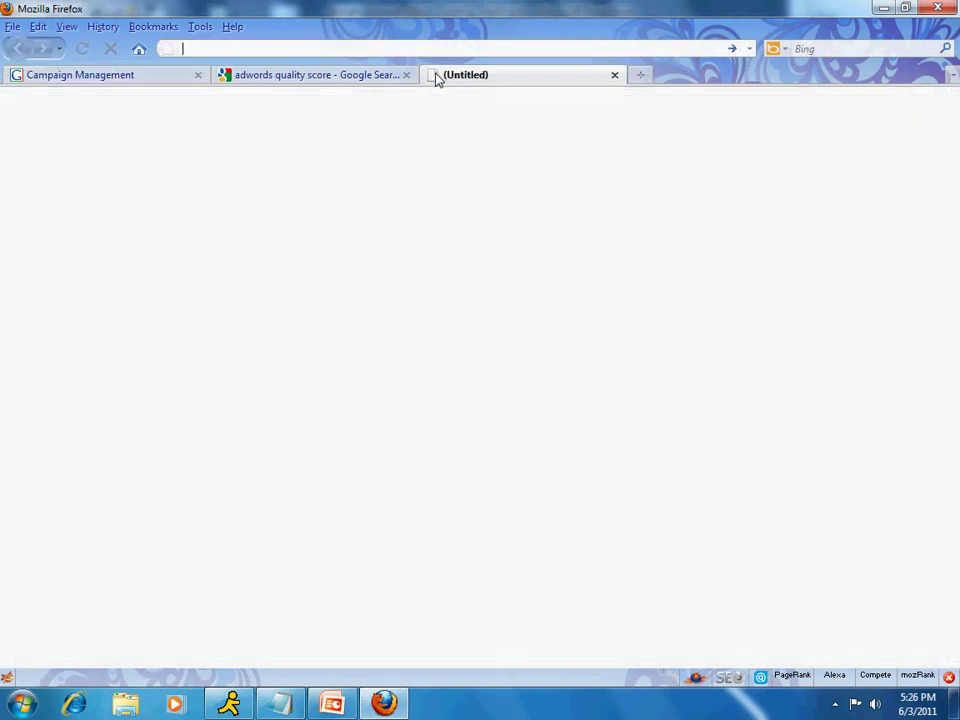
key(ctrl+v)
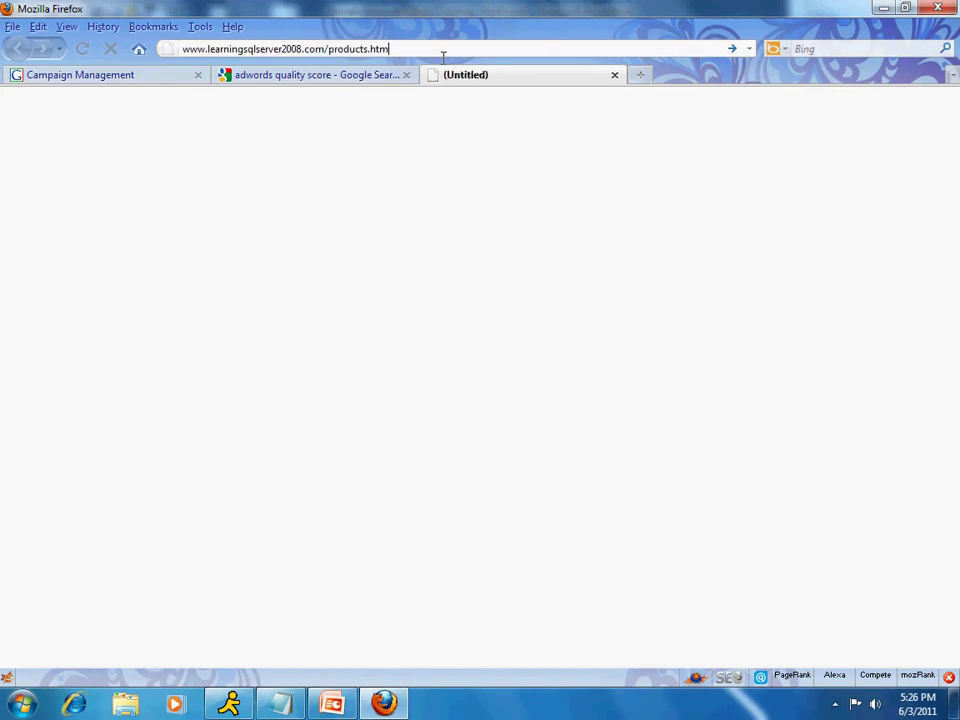
key(Return)
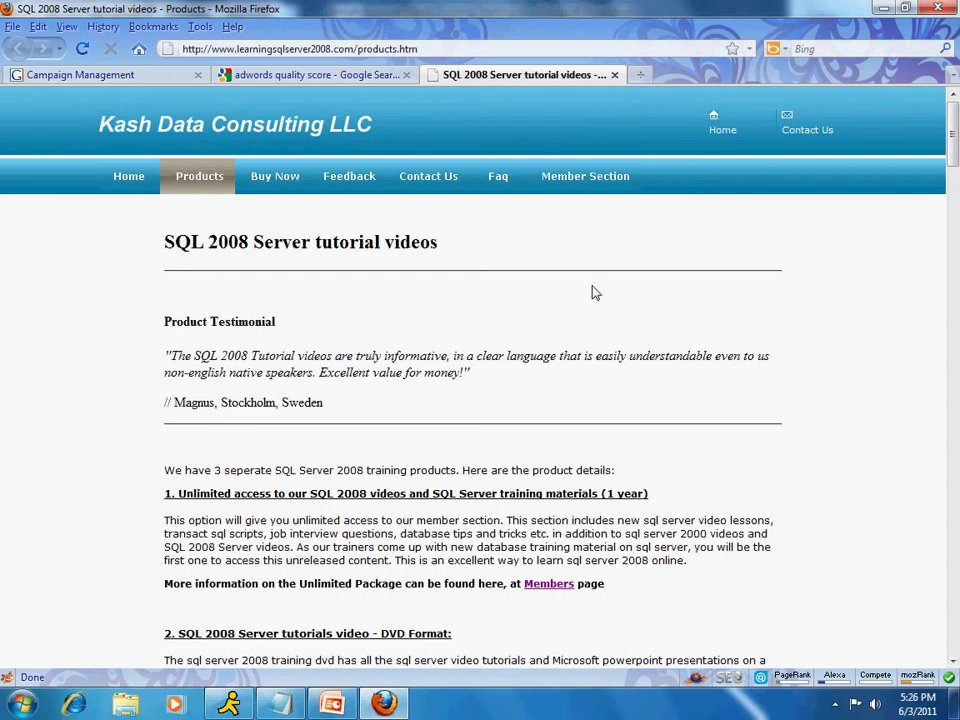
scroll(592, 291, down, 2)
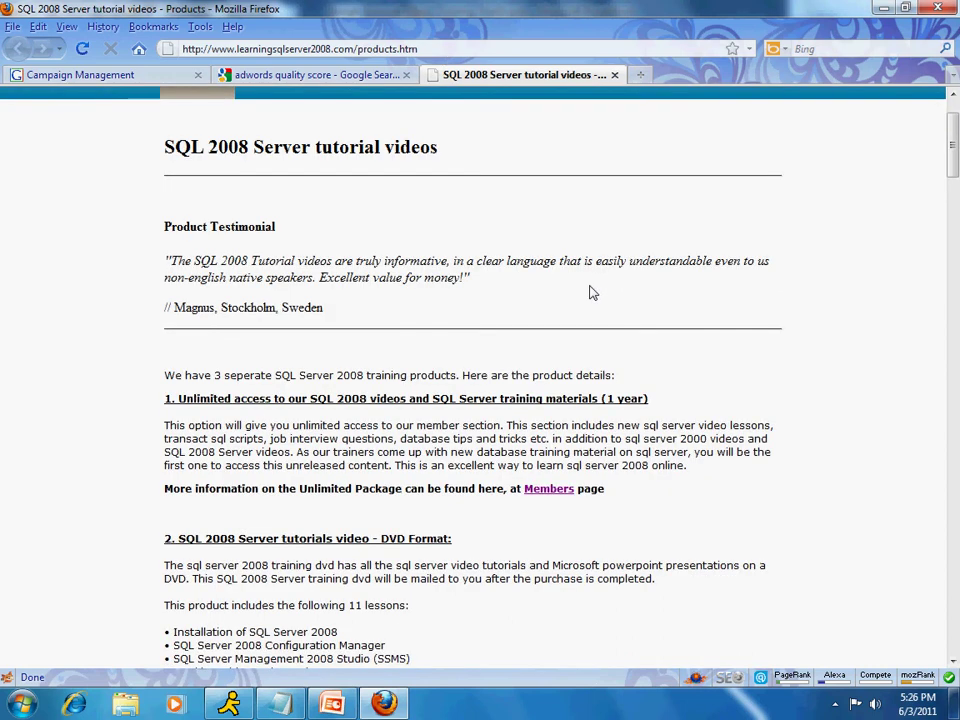
scroll(592, 292, down, 6)
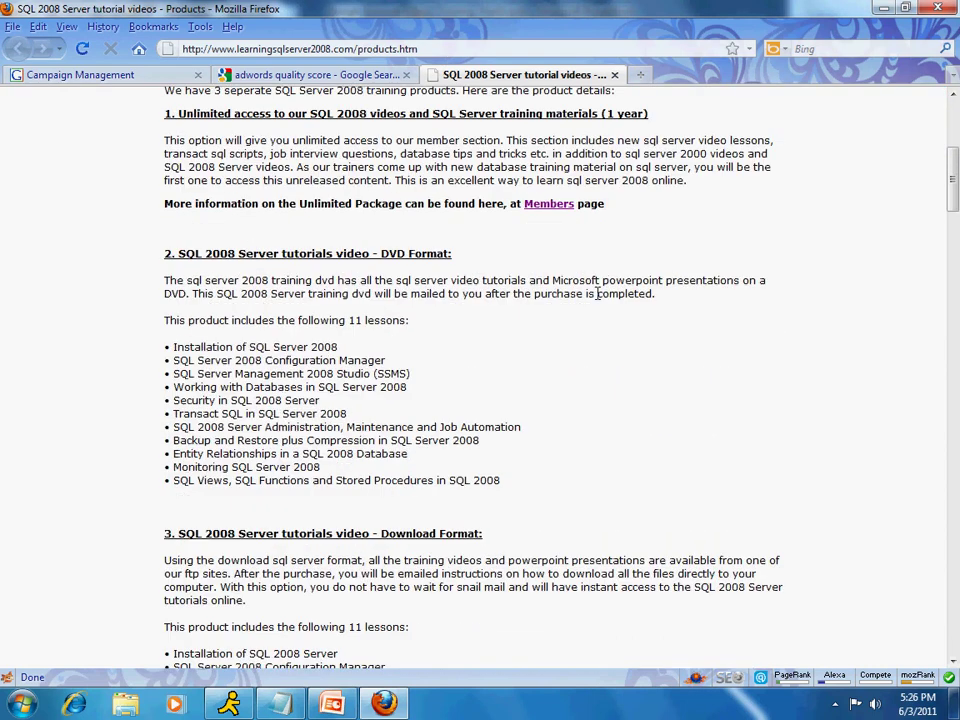
scroll(595, 292, down, 16)
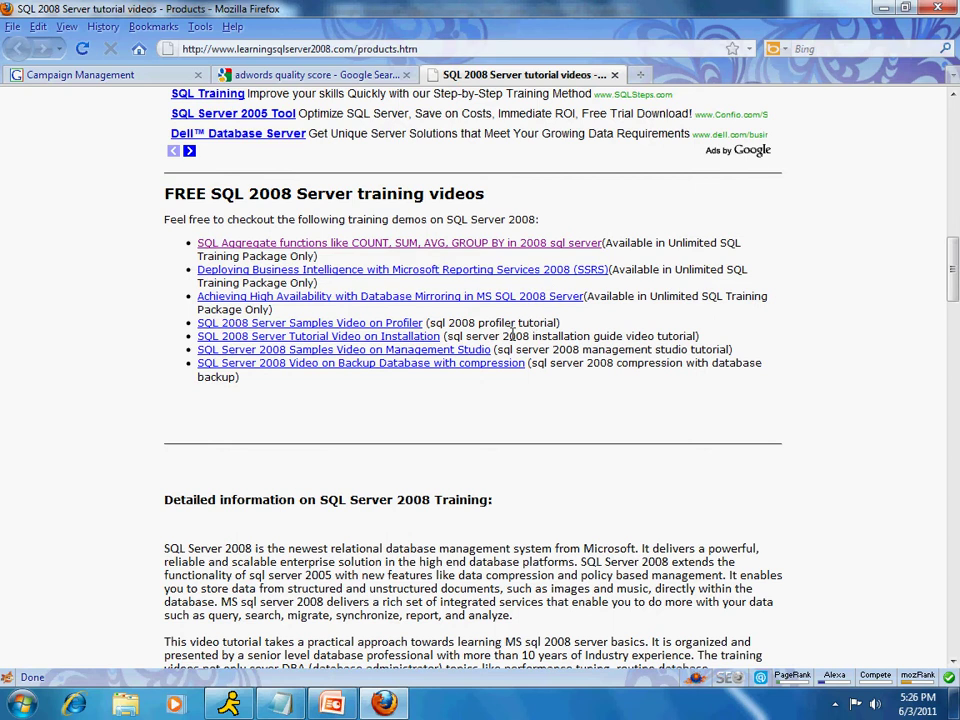
scroll(506, 332, down, 4)
scroll(506, 332, up, 10)
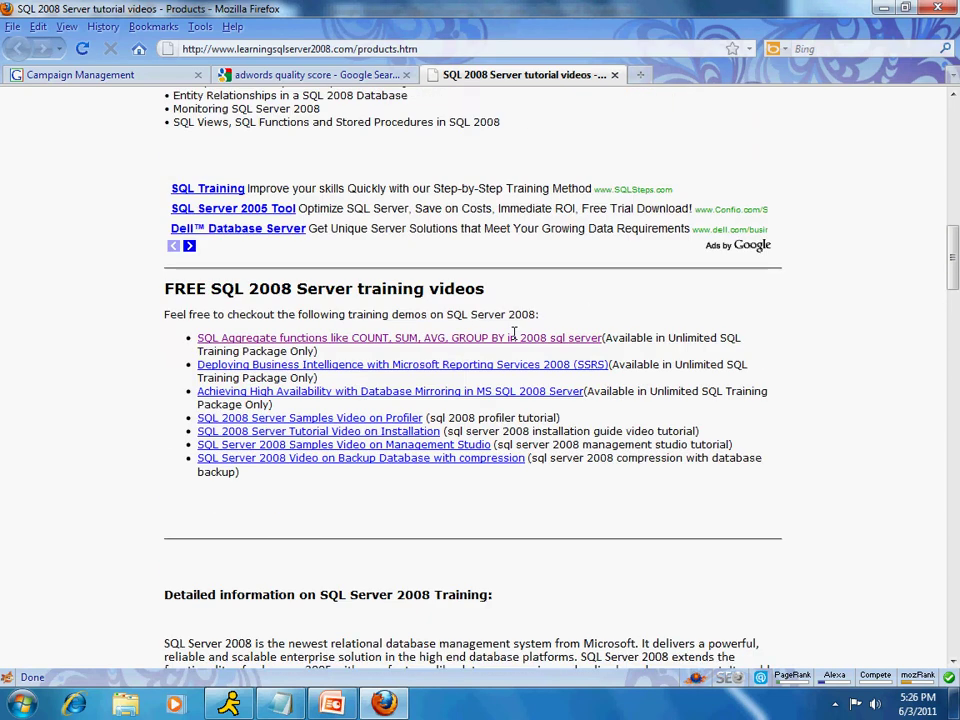
scroll(506, 332, up, 18)
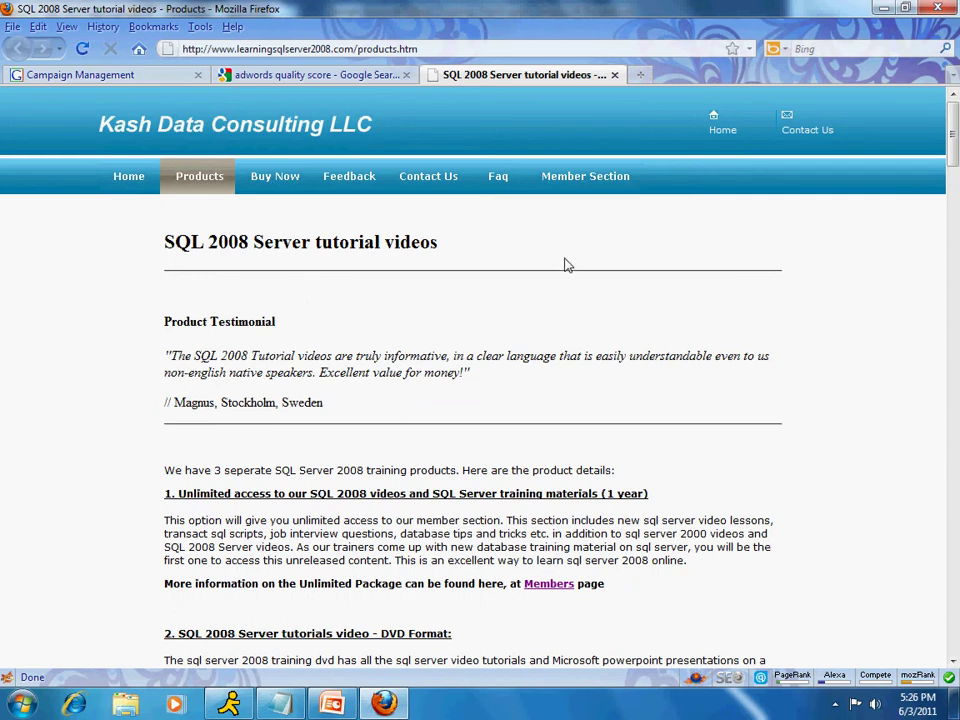
Open the website's Member Section page, compare it with the Products page, and select its web address for copying.
click(588, 190)
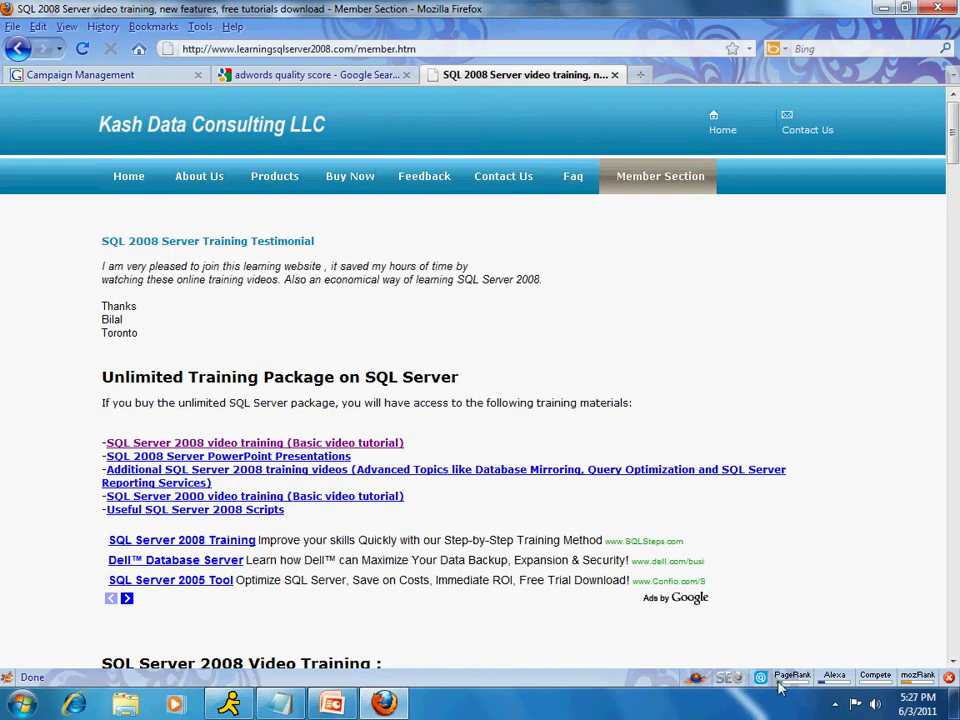
mouse_move(785, 686)
key(alt+Left)
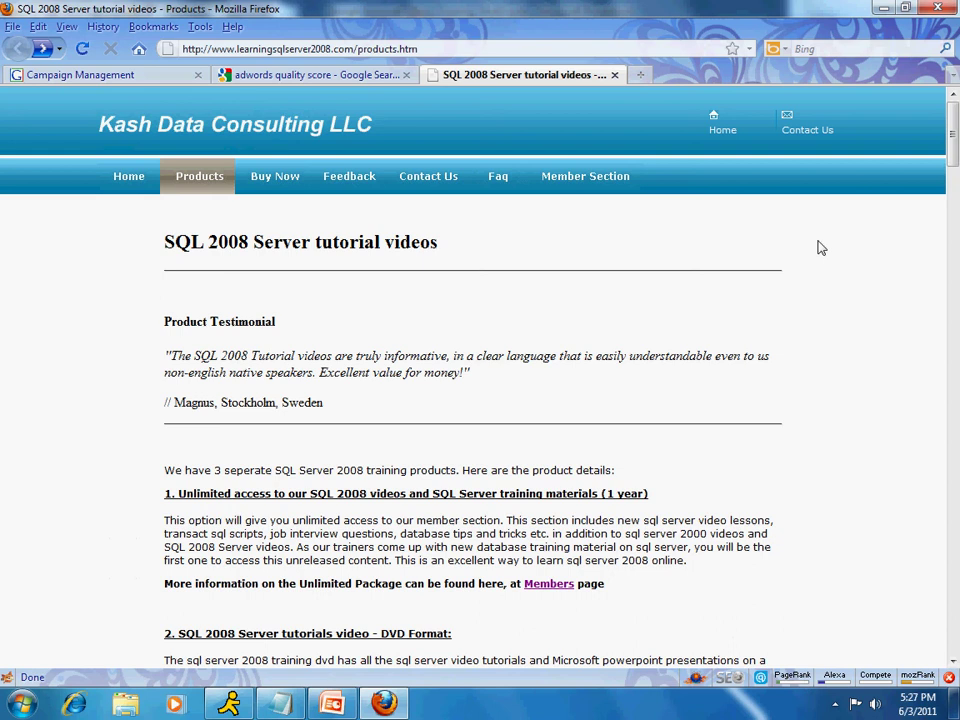
key(alt+Right)
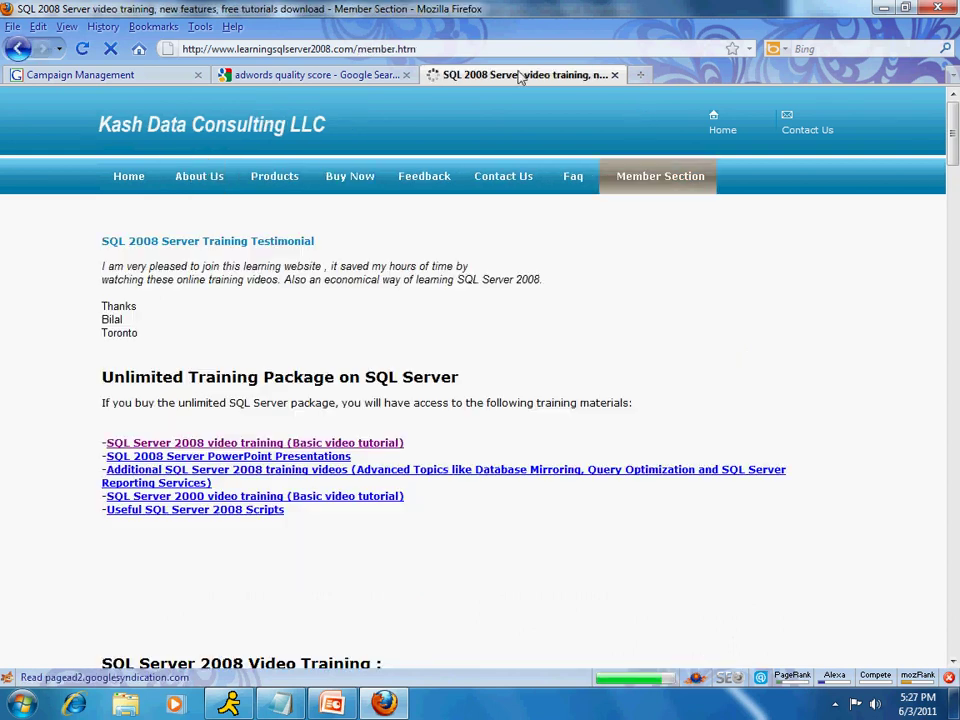
click(455, 50)
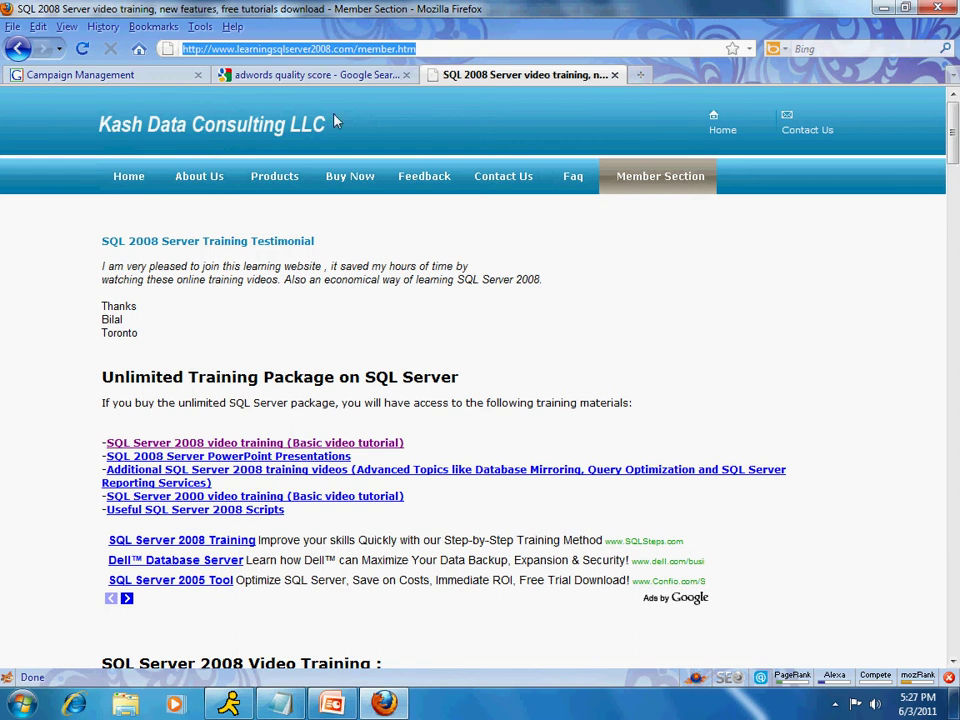
Return to Google AdWords and examine the quality scores and bid estimates in the keyword list.
click(117, 76)
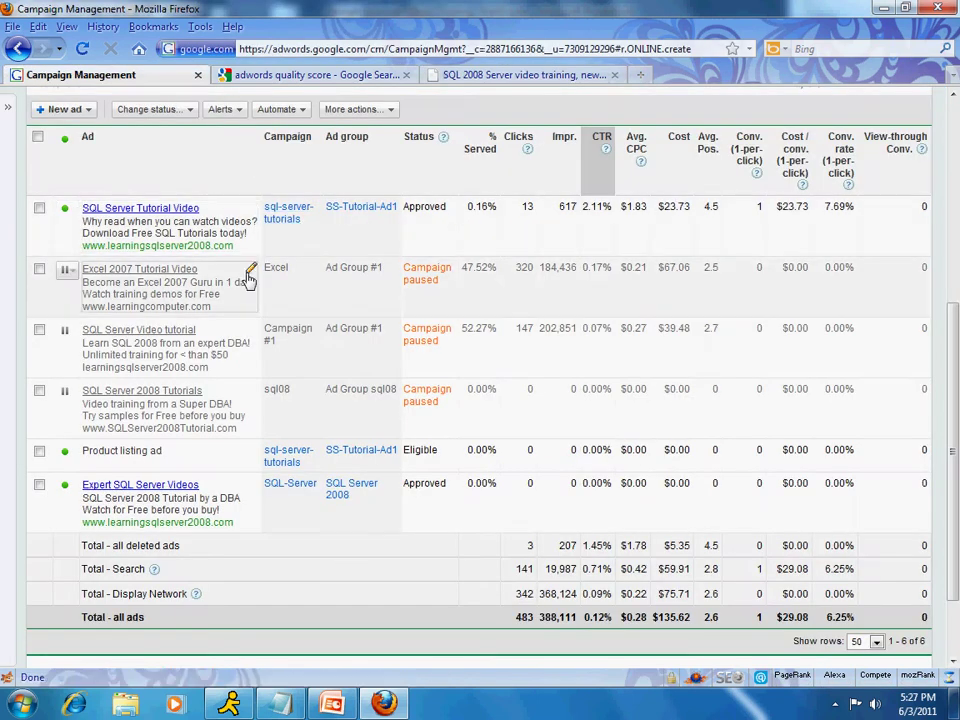
scroll(250, 280, up, 3)
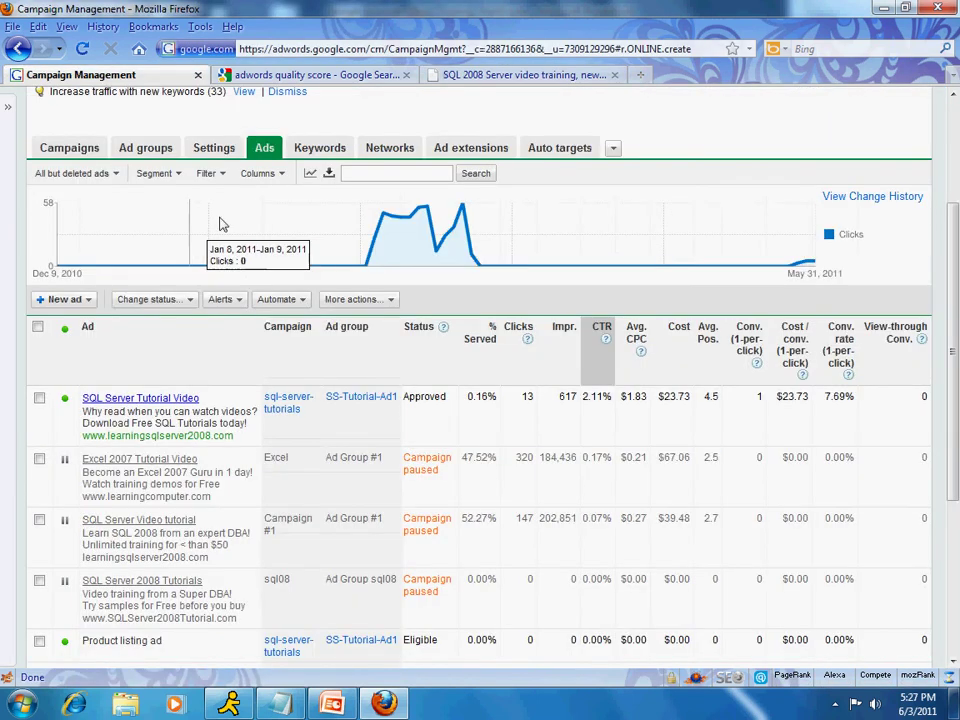
click(312, 150)
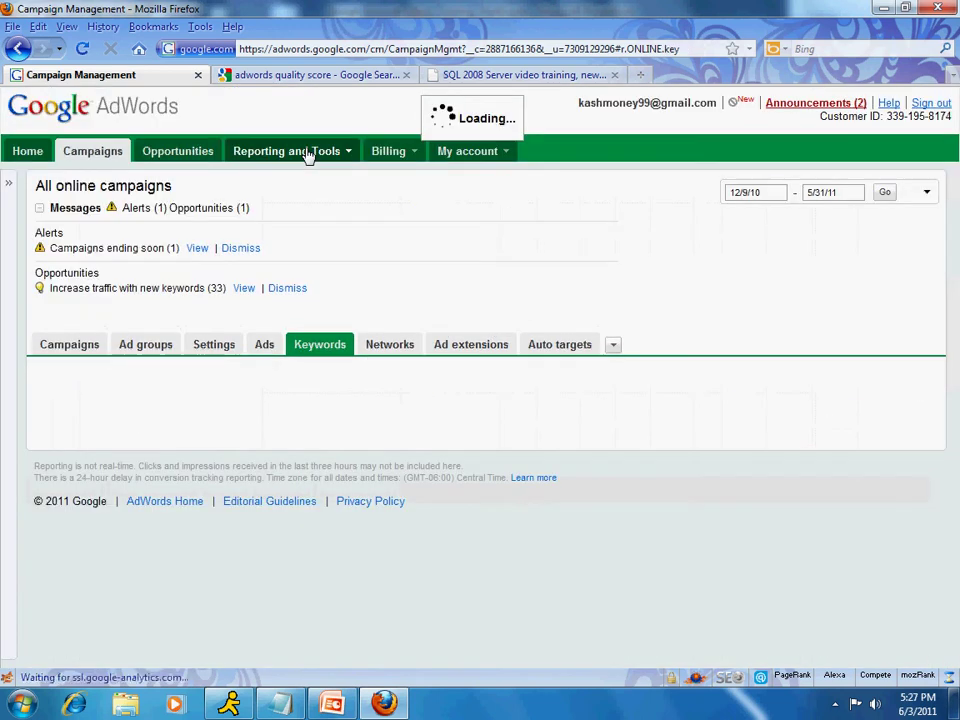
scroll(433, 259, down, 5)
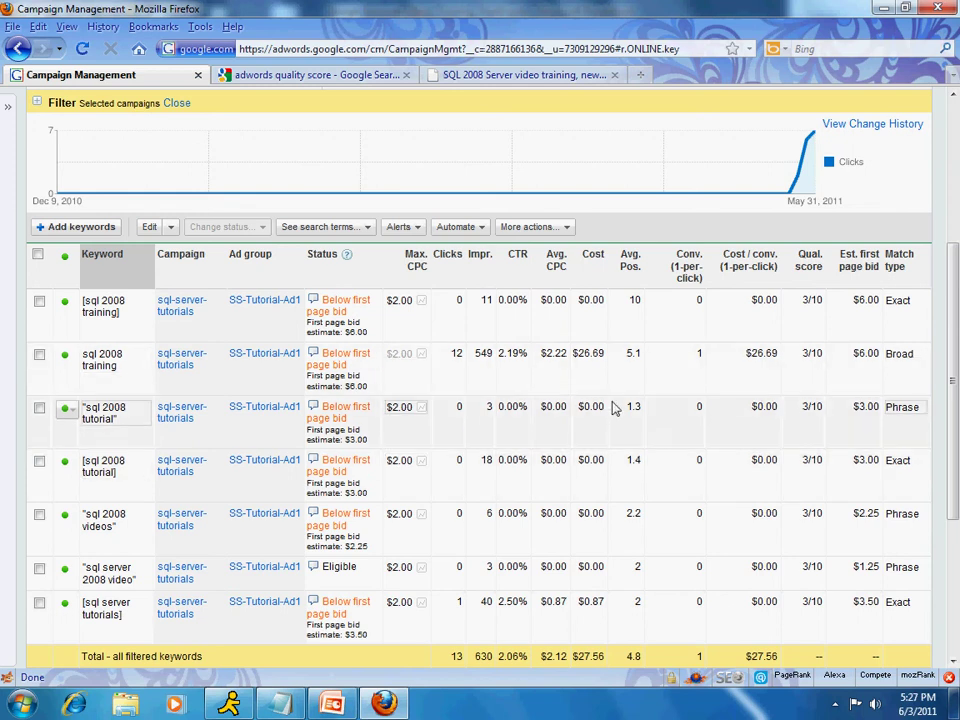
scroll(401, 243, up, 2)
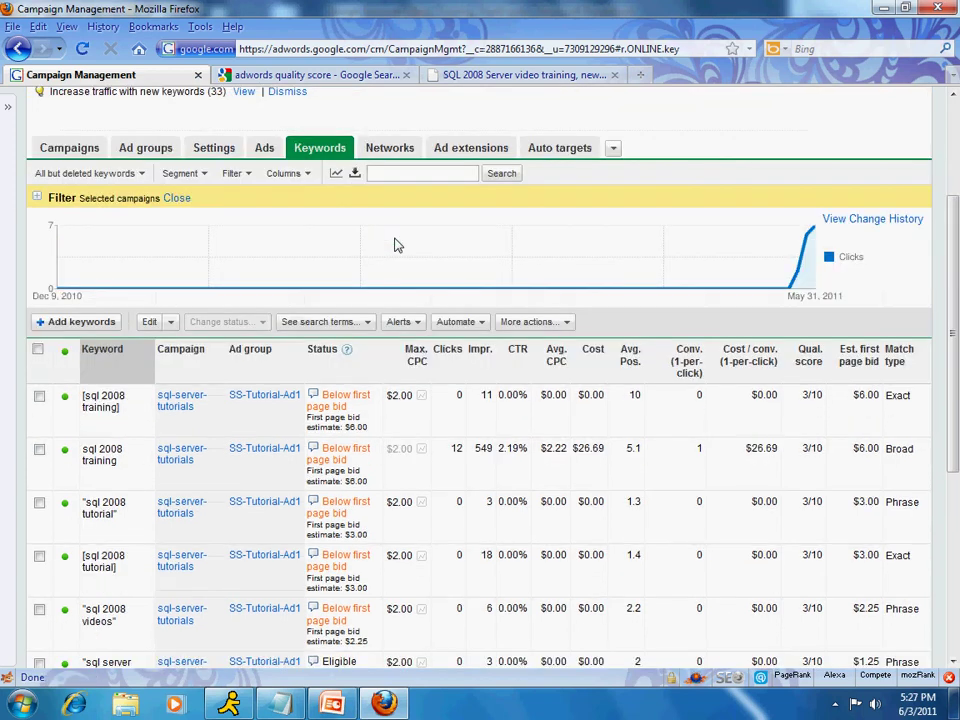
Open the active SQL Server Tutorial Video ad for editing and review its headline, both description lines and display URL.
click(265, 150)
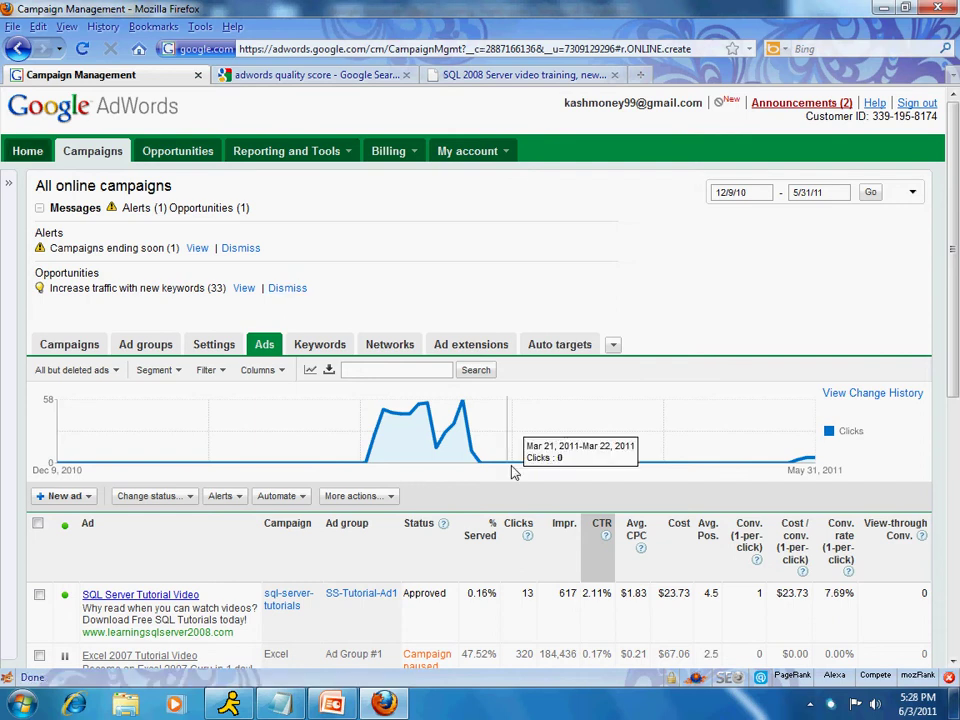
scroll(616, 329, down, 2)
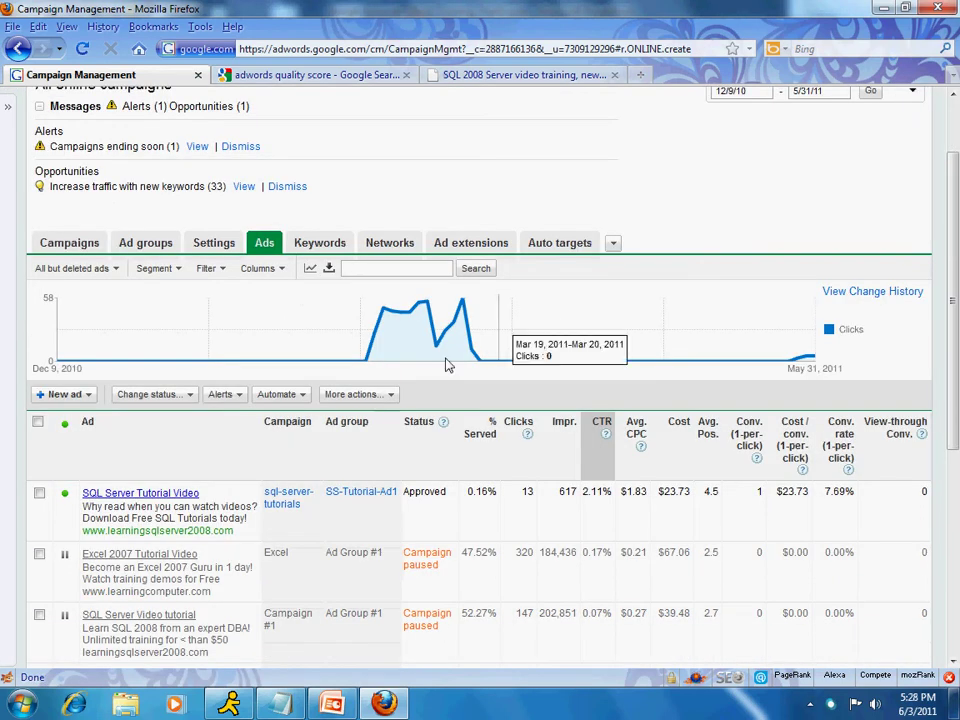
scroll(420, 377, down, 4)
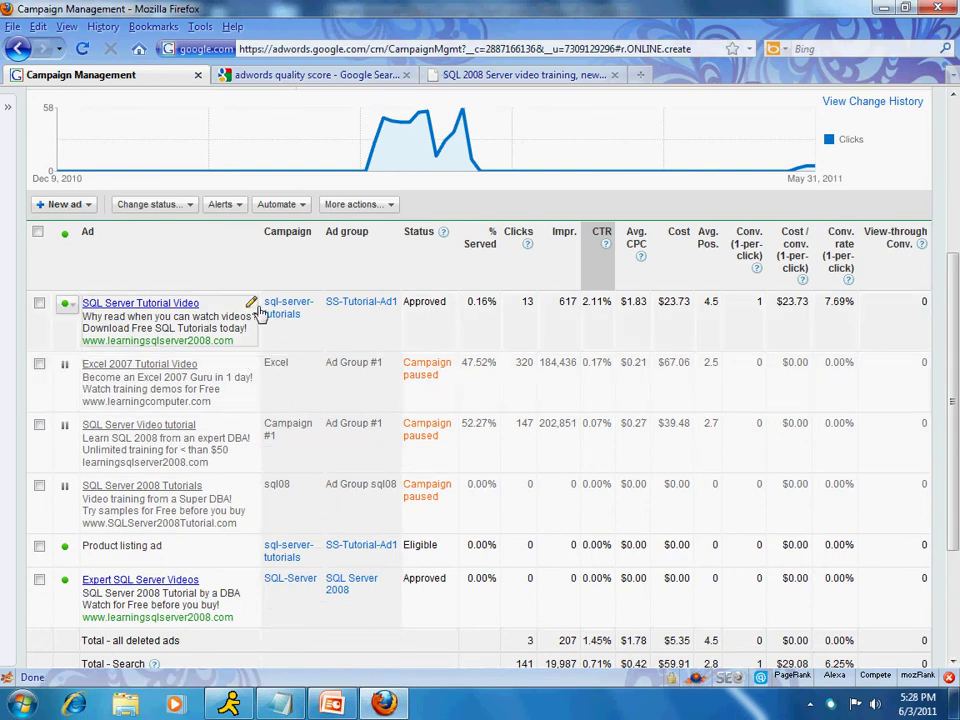
click(255, 307)
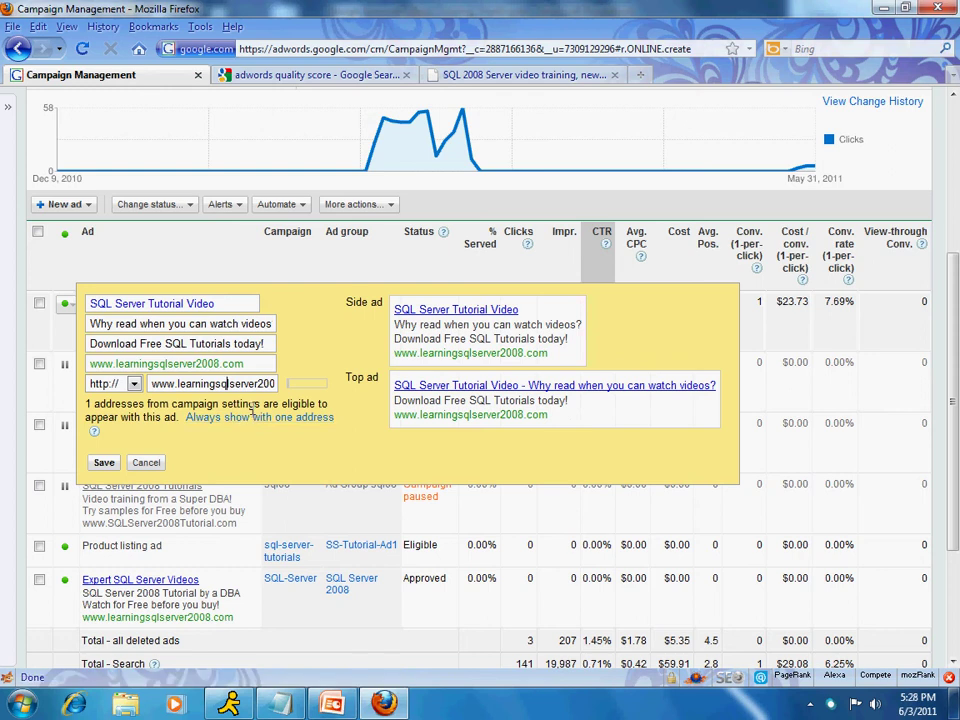
drag(216, 304, 97, 314)
drag(274, 324, 93, 343)
drag(268, 343, 90, 344)
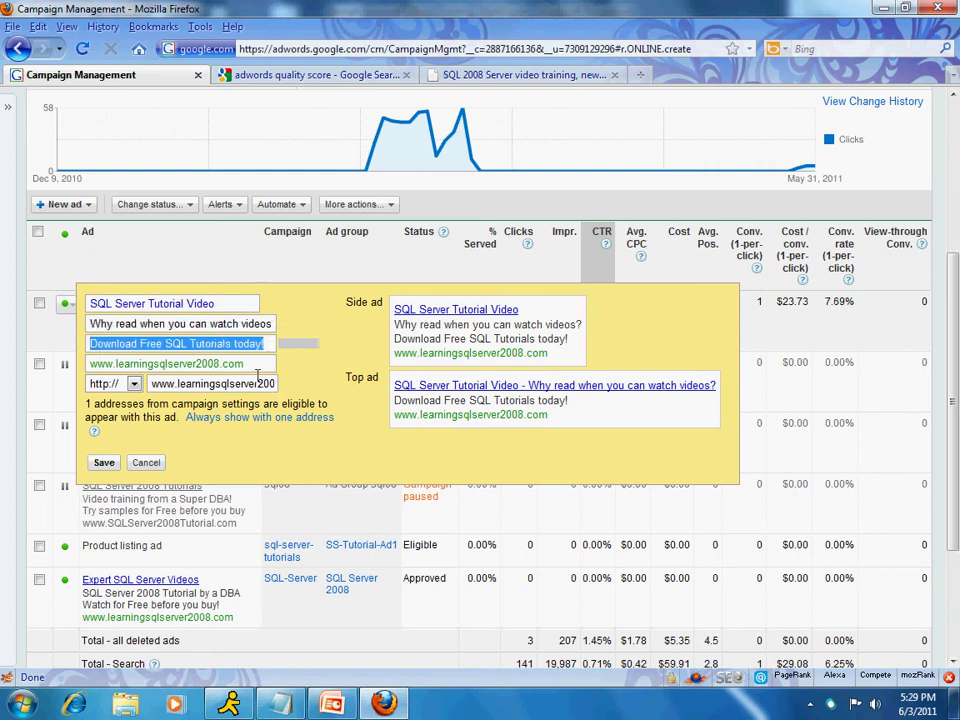
drag(258, 368, 95, 378)
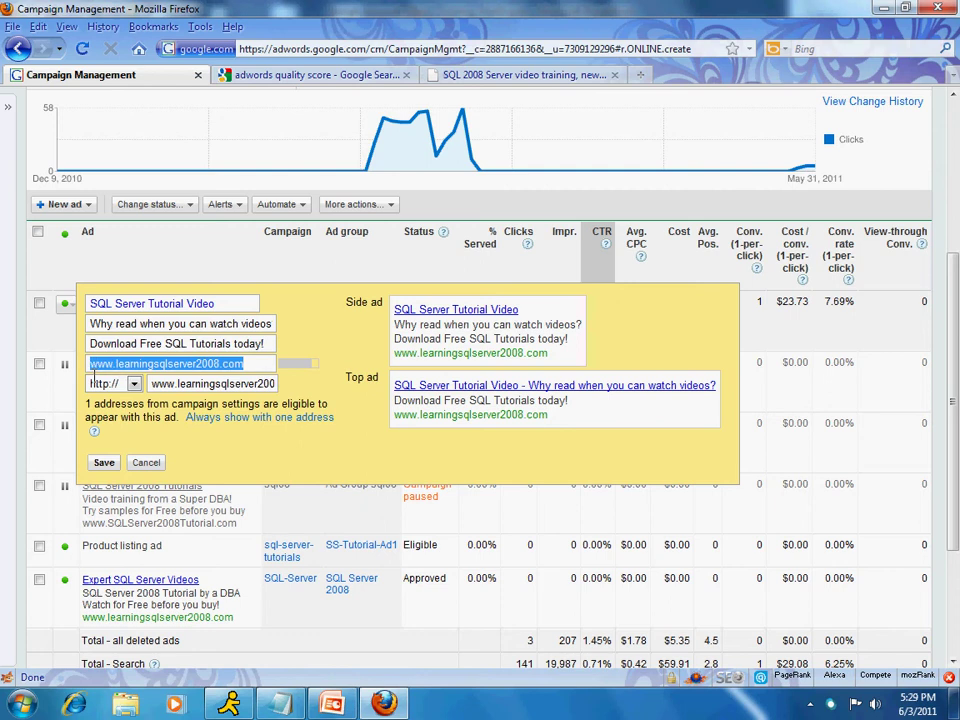
Replace the SQL Server Tutorial Video ad's destination URL with the copied Member Section address ending in member.htm.
click(250, 388)
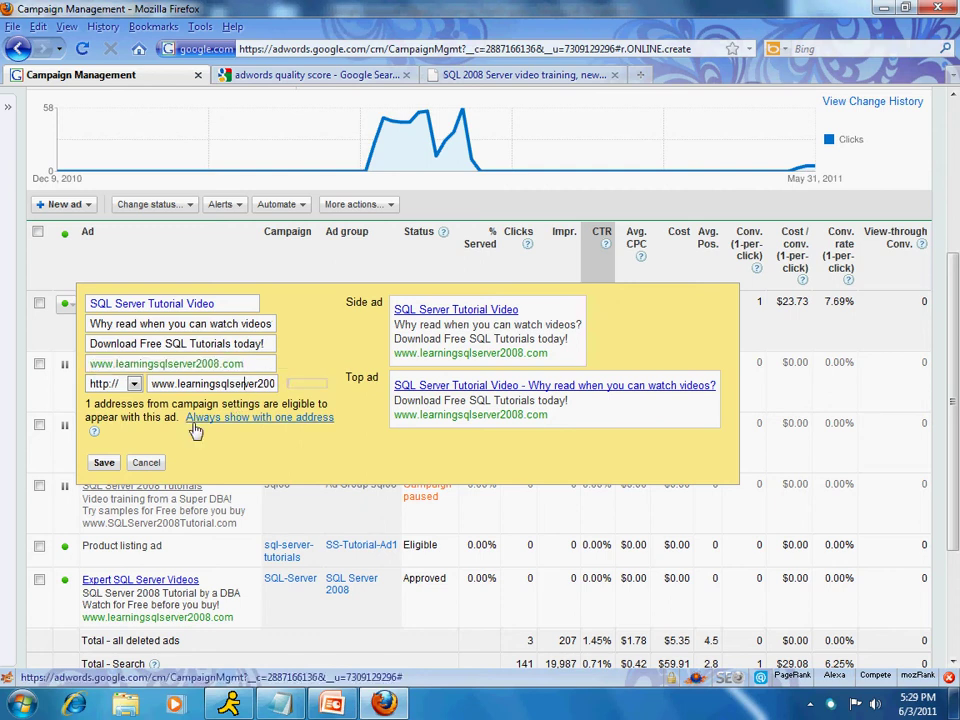
key(ctrl+a)
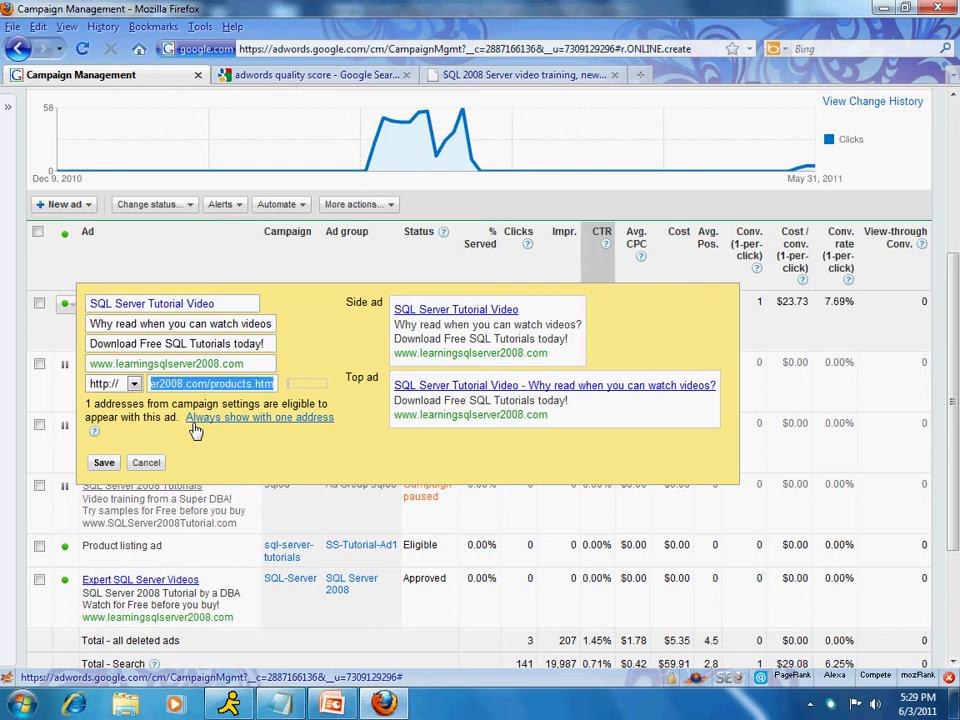
key(ctrl+v)
key(Home)
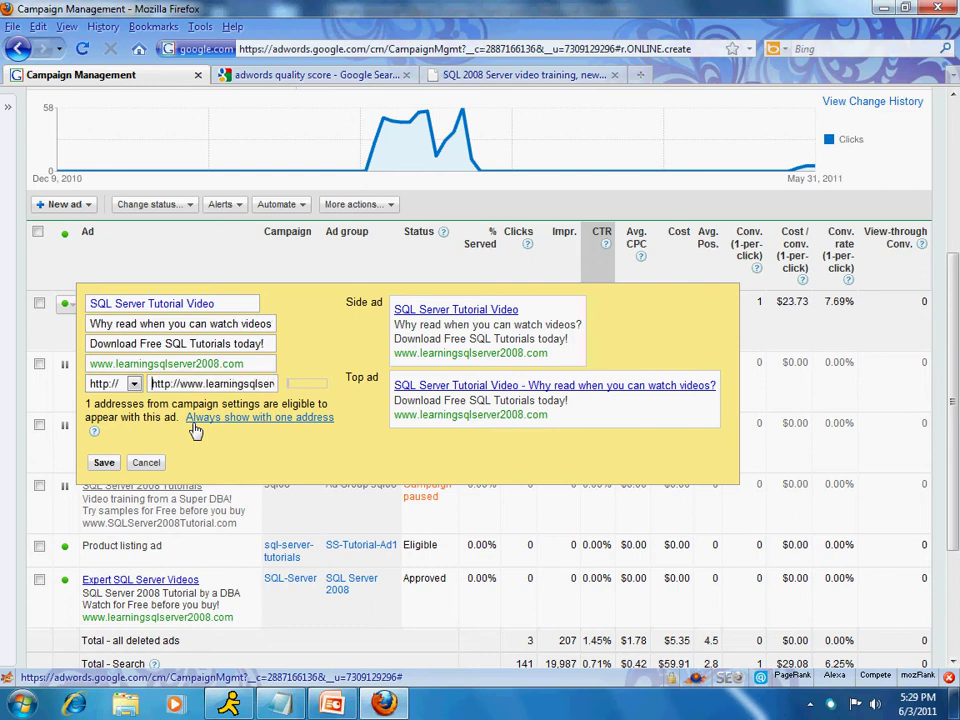
key(End)
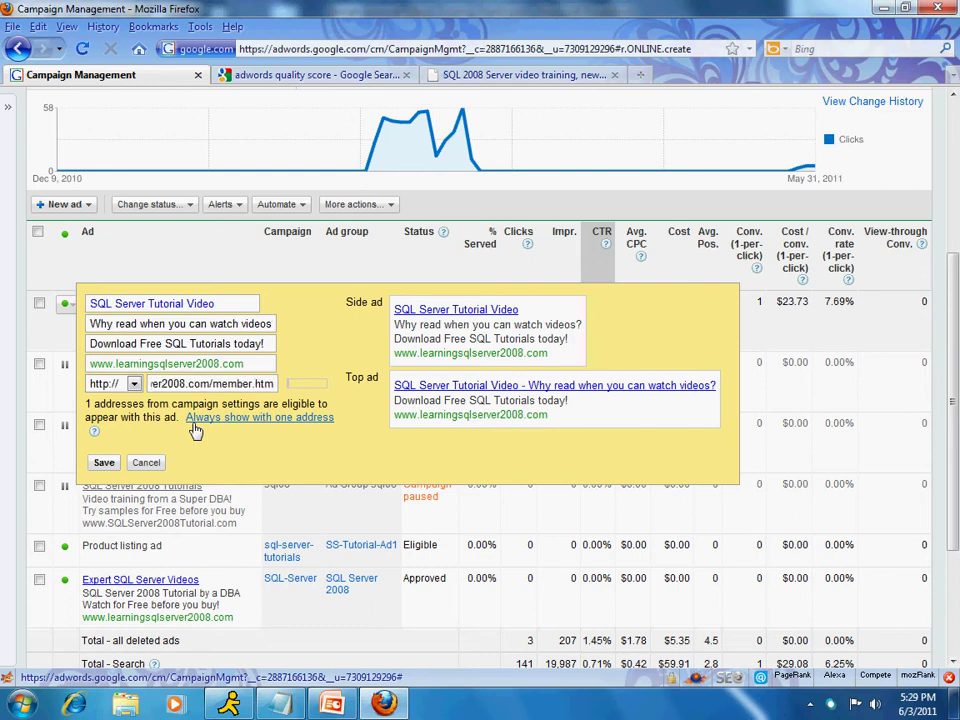
key(Home)
key(Delete)
key(Delete)
key(Delete)
key(Delete)
key(Delete)
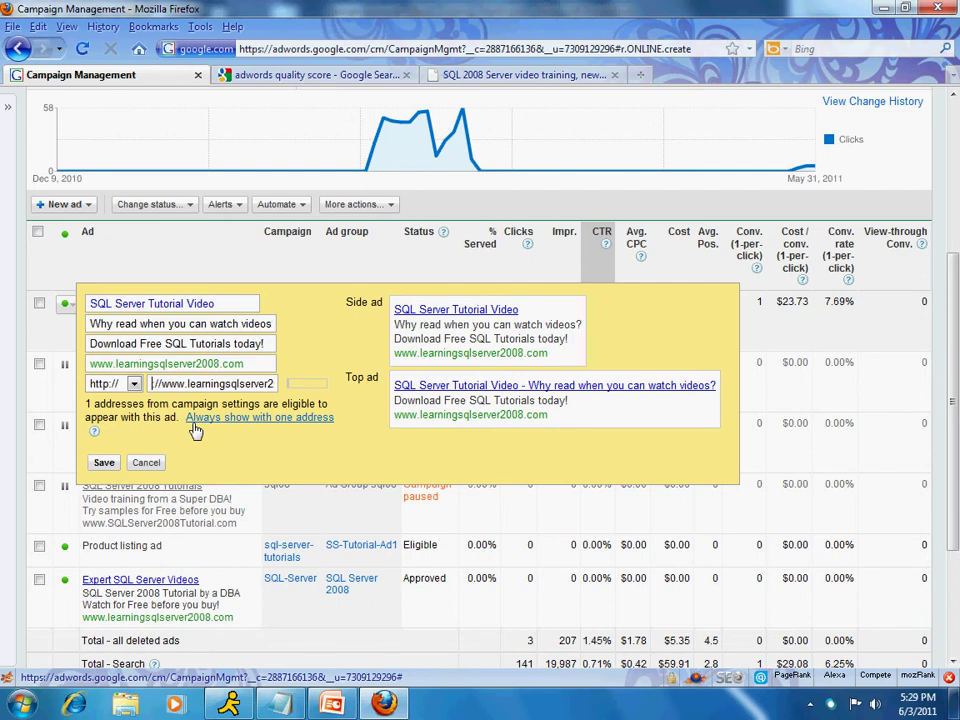
key(Delete)
key(Delete)
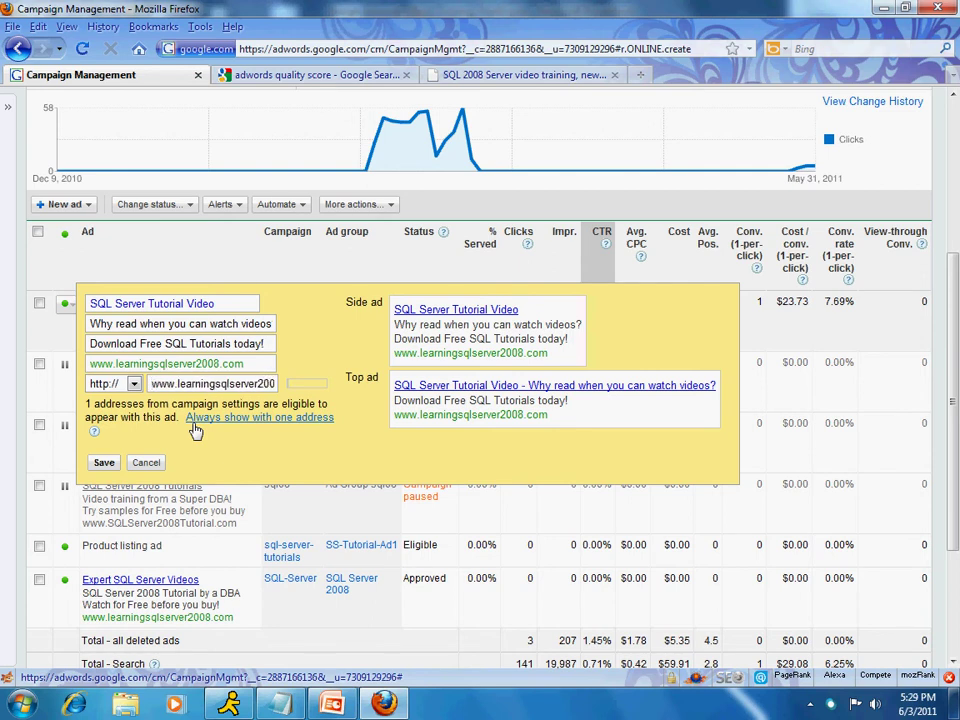
click(105, 463)
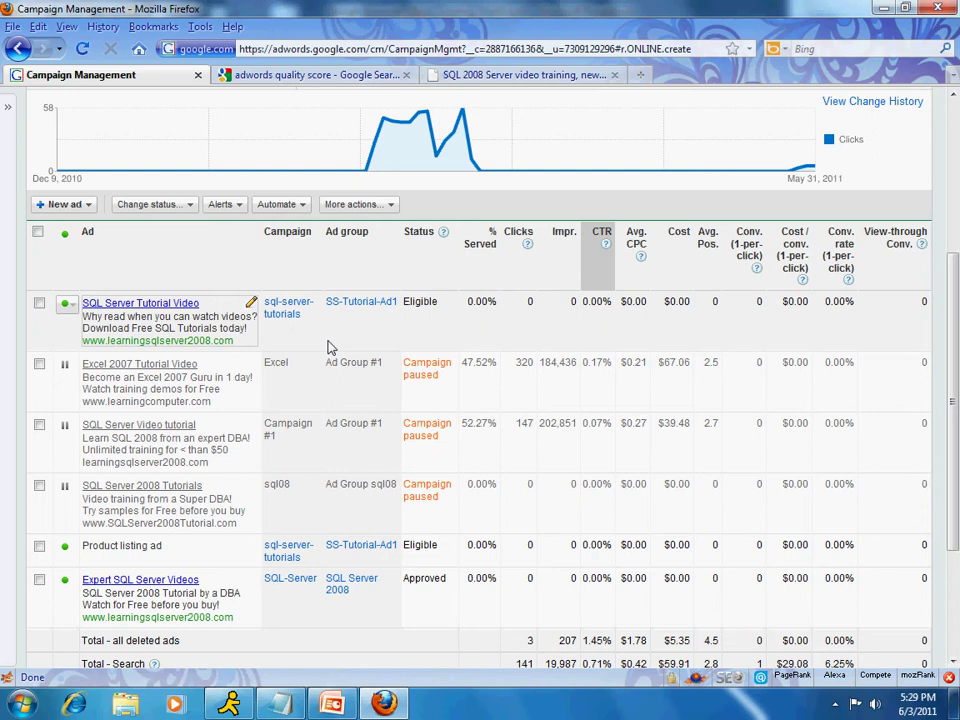
Open the keyword list and examine the keywords' quality scores and first page bid estimates.
scroll(330, 347, up, 4)
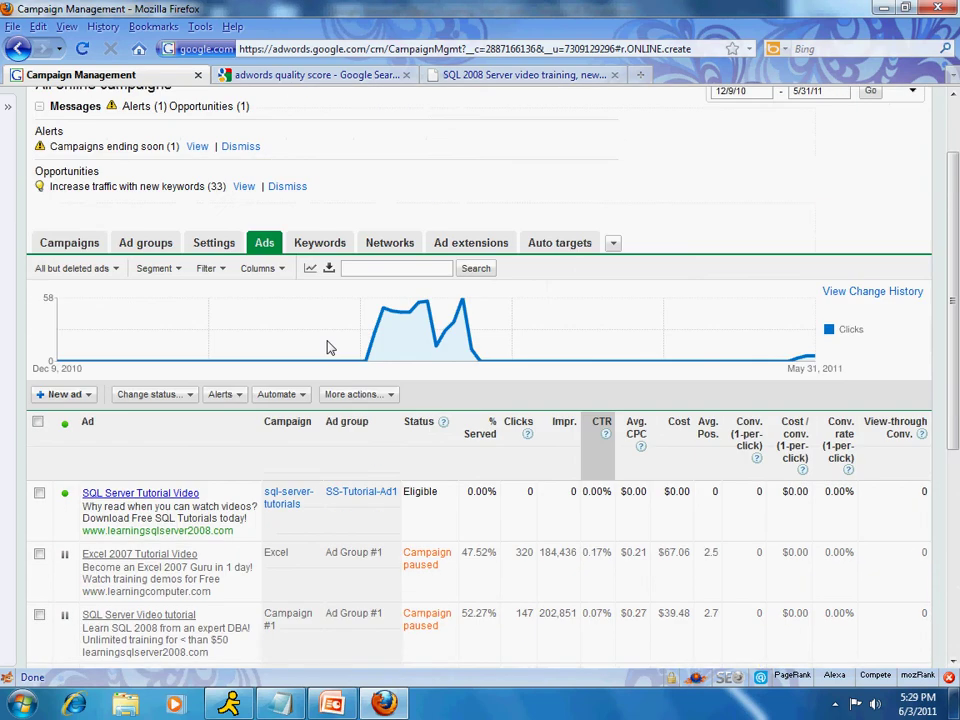
click(305, 250)
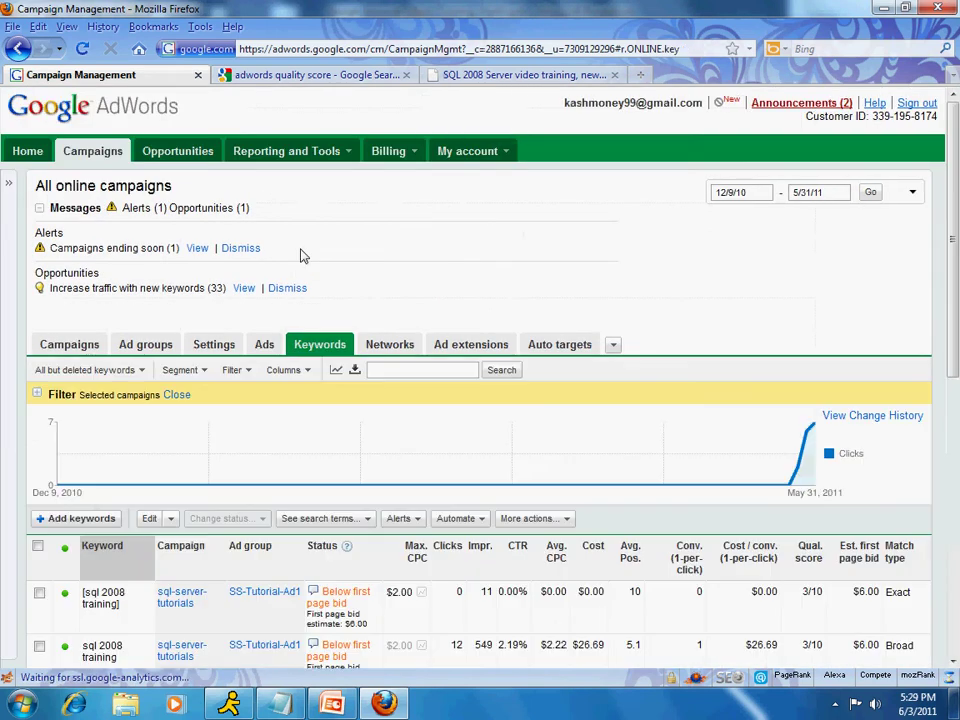
scroll(303, 255, down, 4)
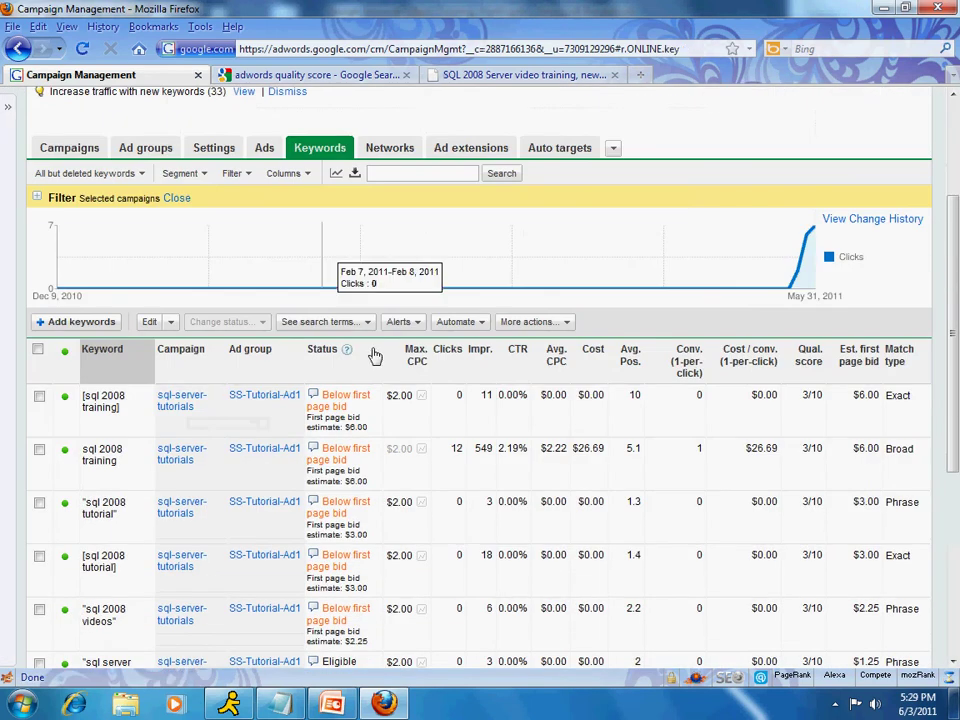
Switch to the PowerPoint training presentation and review the Using Opportunities and Cut and Paste points on the How to Add New Keywords slide.
click(334, 702)
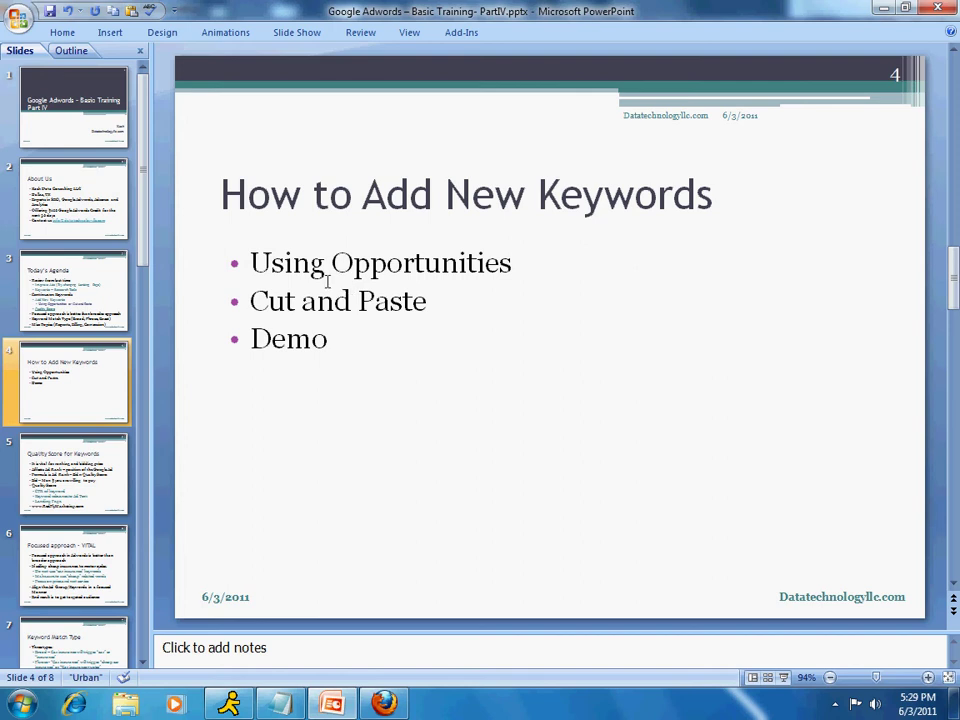
click(252, 263)
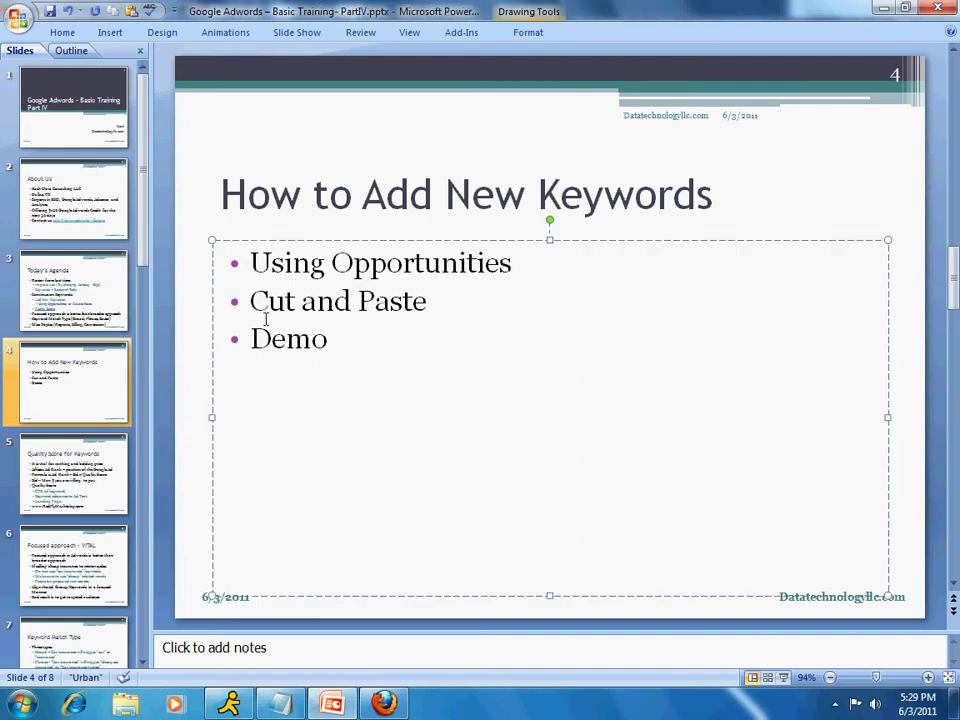
key(shift+End)
key(Down)
key(Home)
key(shift+End)
key(ctrl+Home)
Return to Google AdWords and review the Opportunities keyword ideas for SS-Tutorial-Ad1, sorted by potential cost from highest to lowest.
click(384, 703)
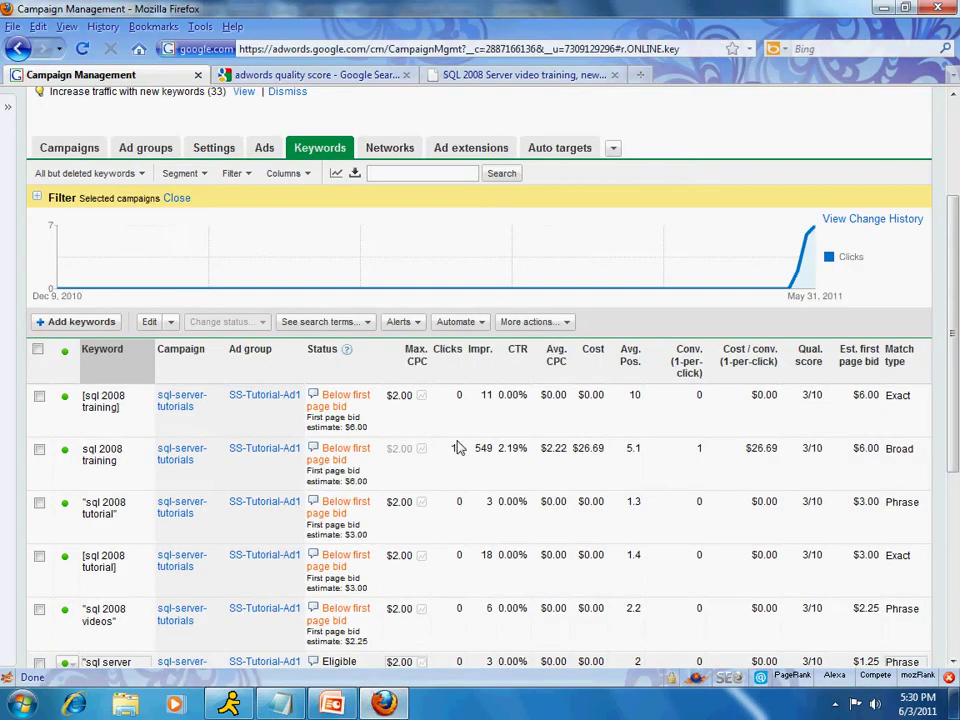
scroll(458, 449, up, 2)
scroll(460, 448, up, 2)
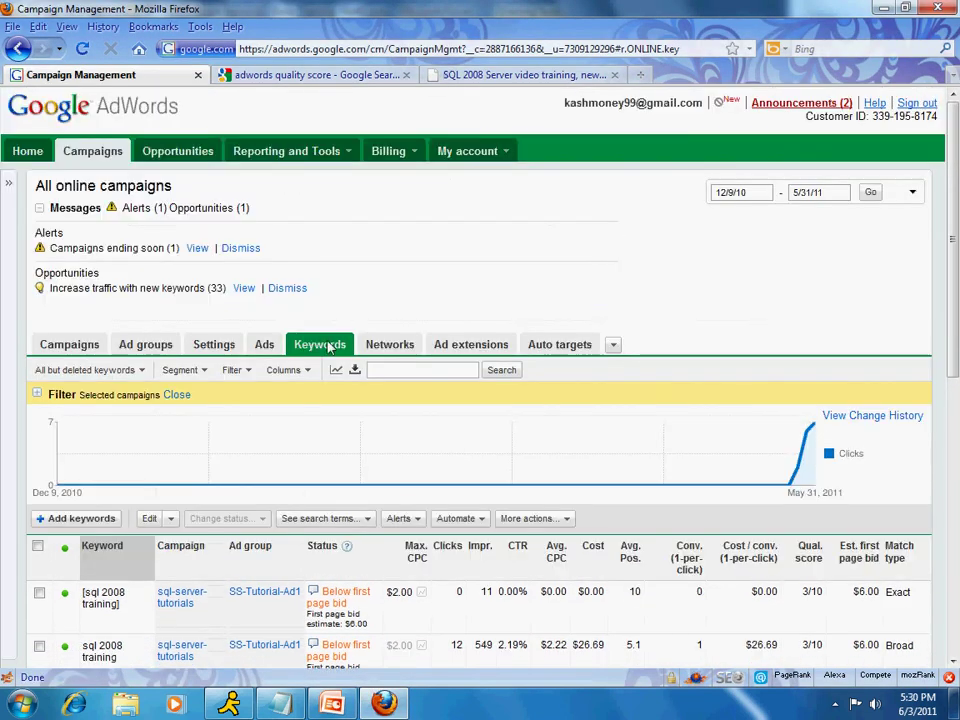
click(187, 155)
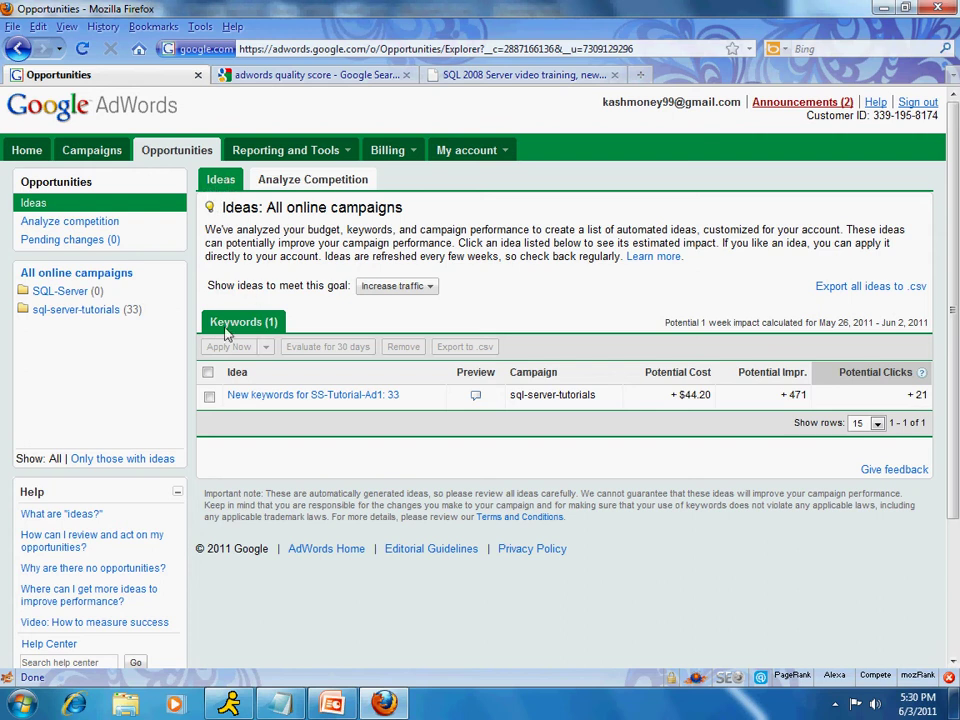
click(259, 399)
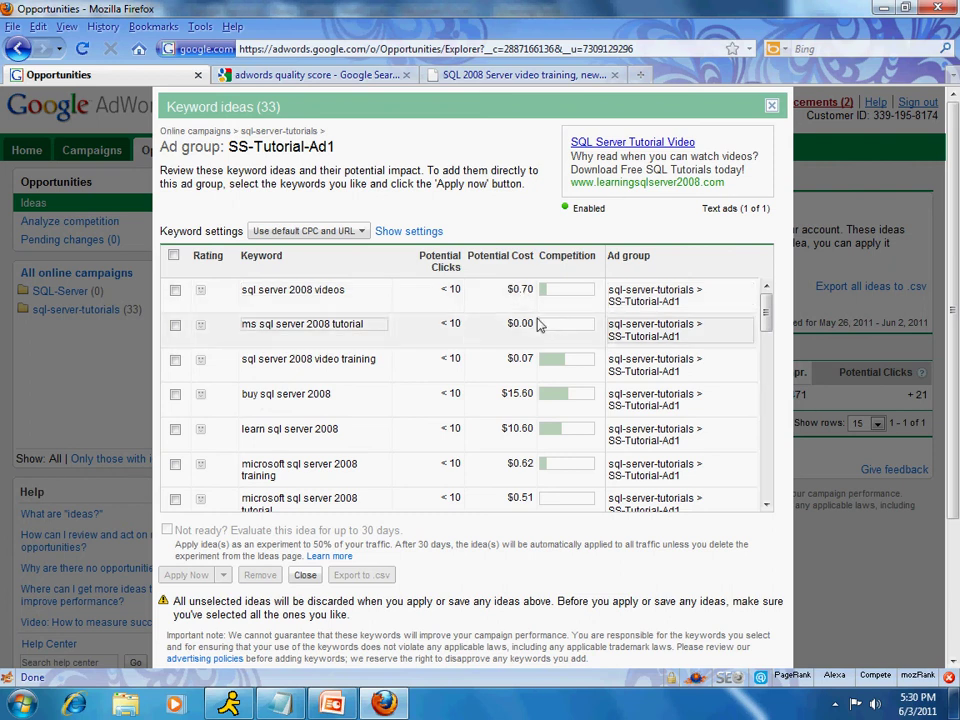
click(510, 262)
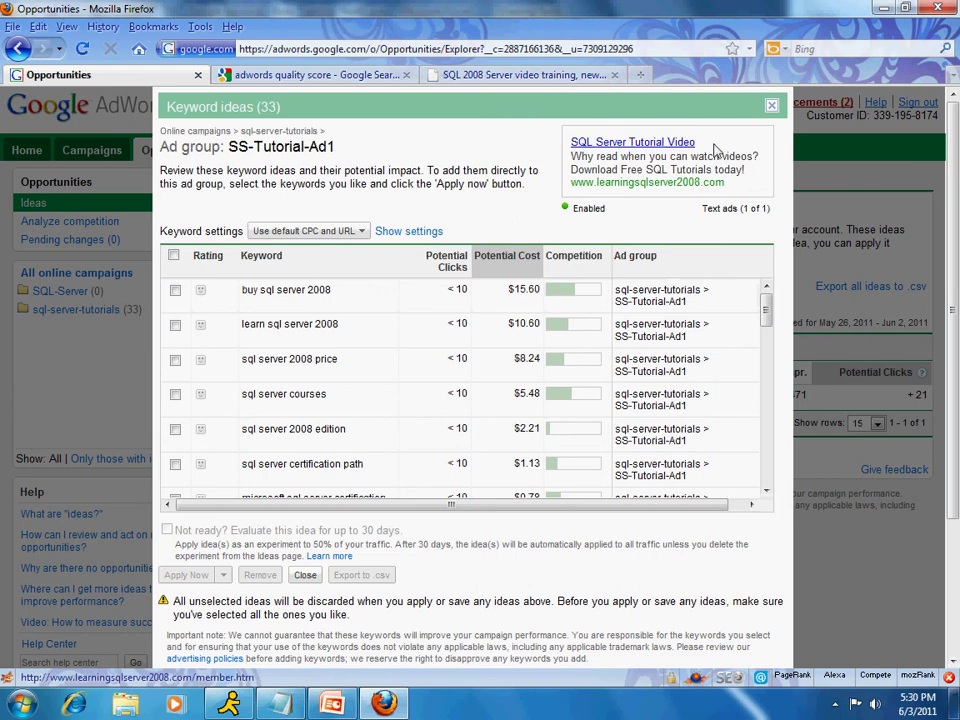
click(771, 105)
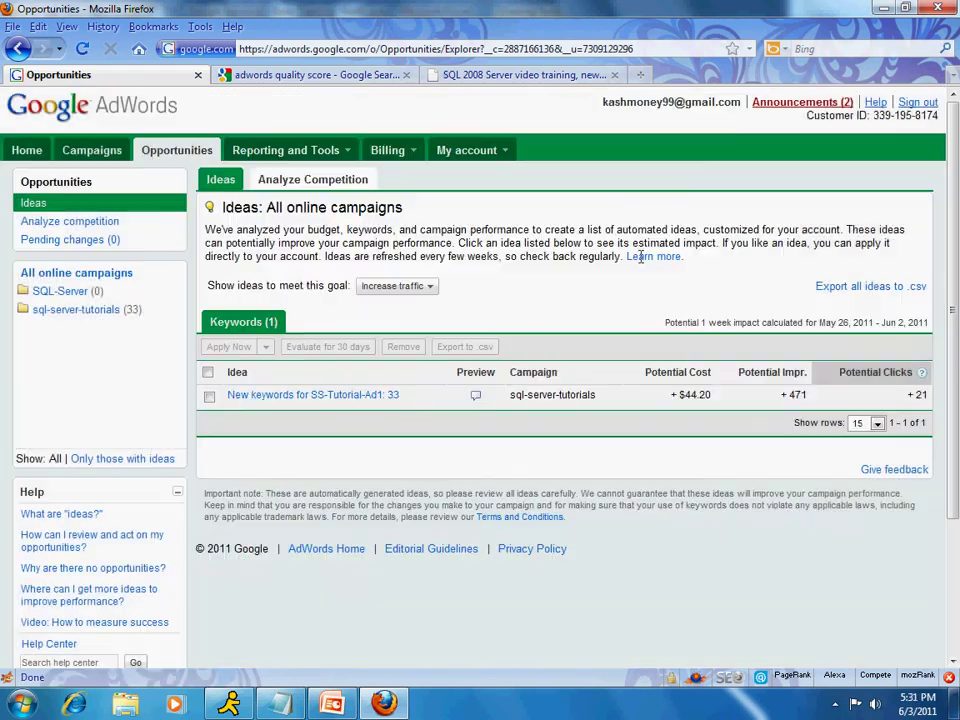
Remove buy sql server 2008, learn sql server 2008, sql server 2008 price and sql server courses from the SS-Tutorial-Ad1 keyword ideas.
click(209, 396)
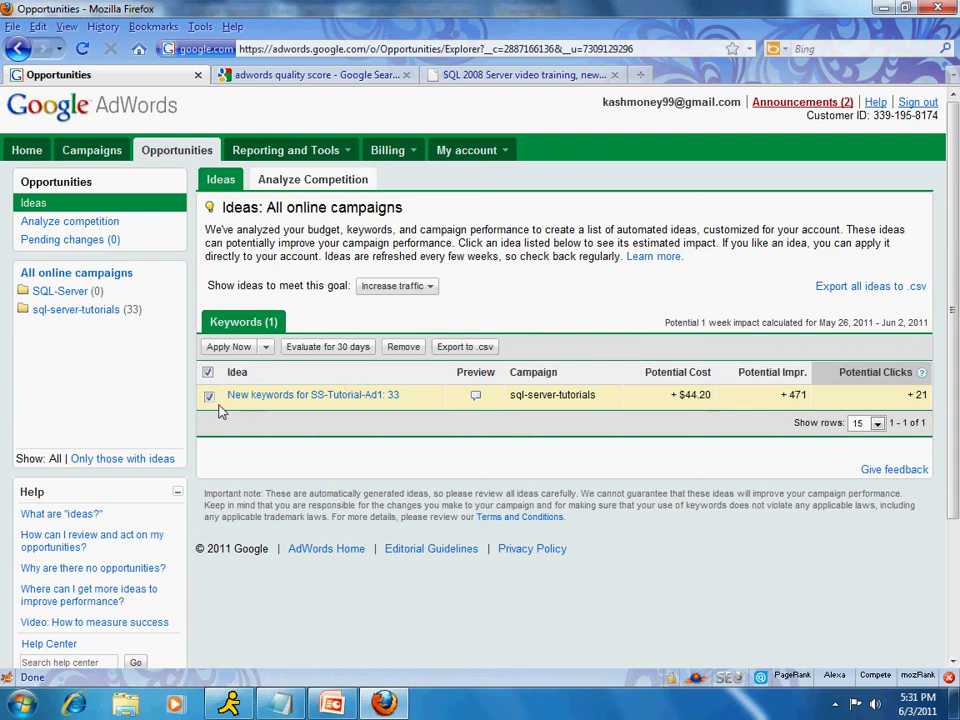
click(272, 398)
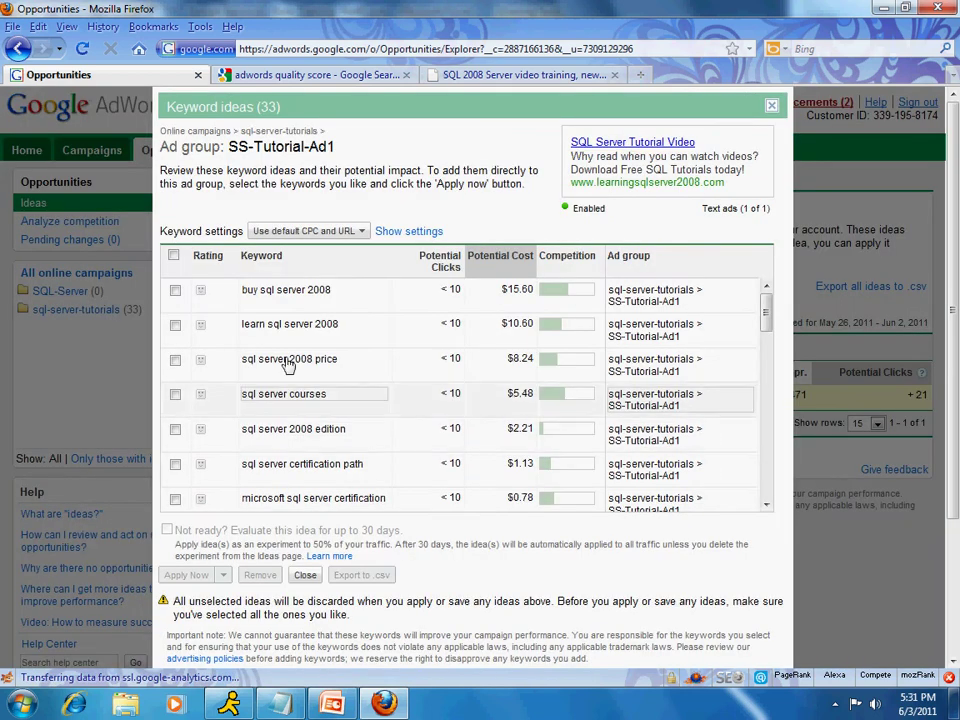
click(175, 290)
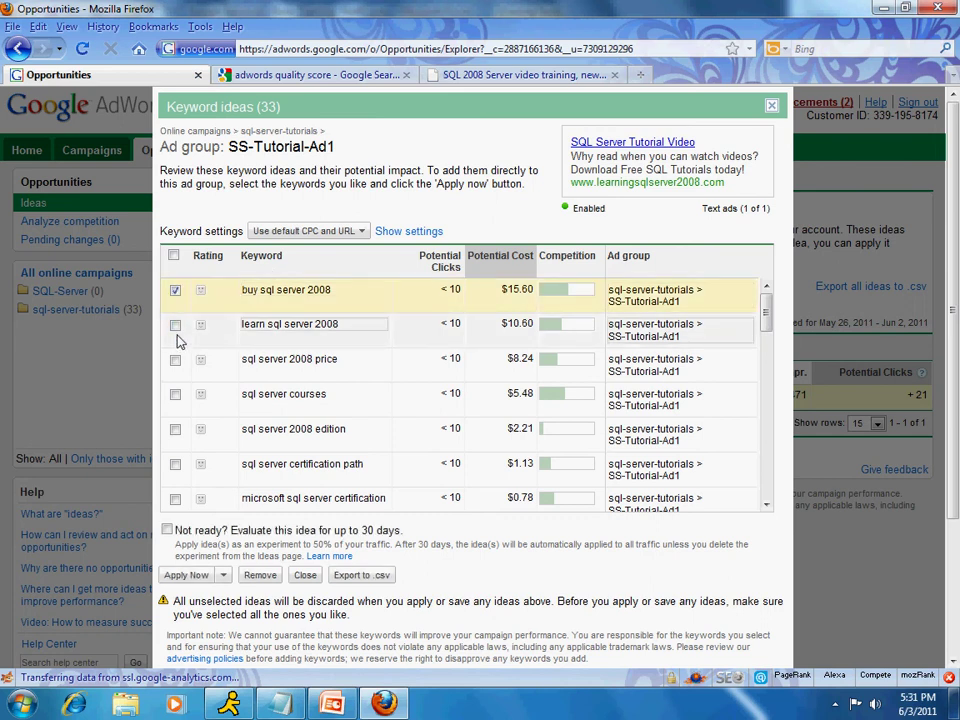
click(175, 326)
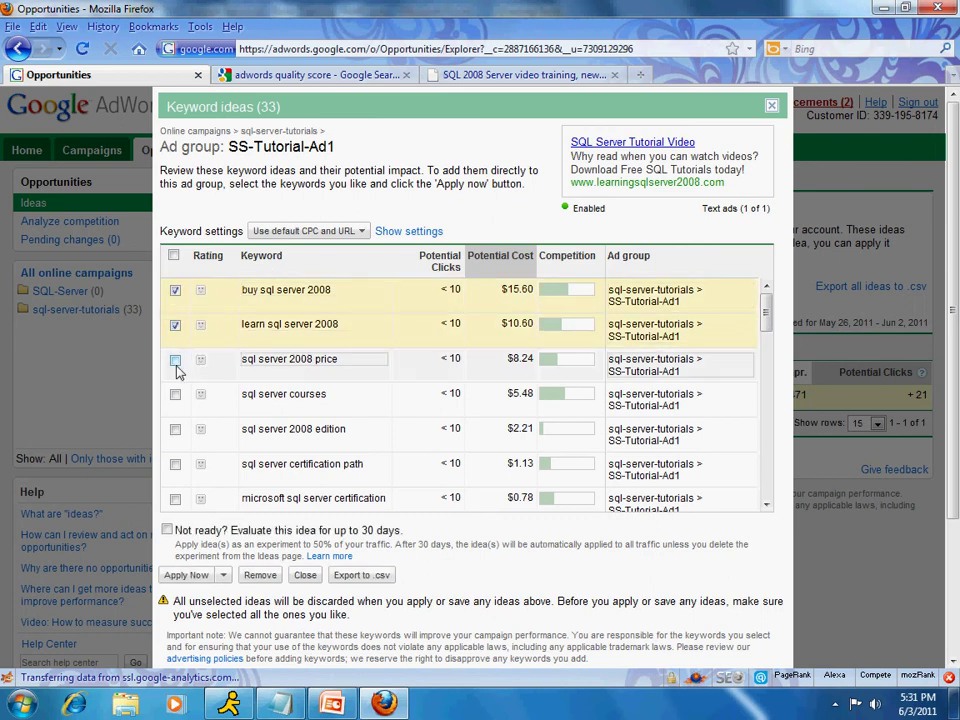
click(176, 365)
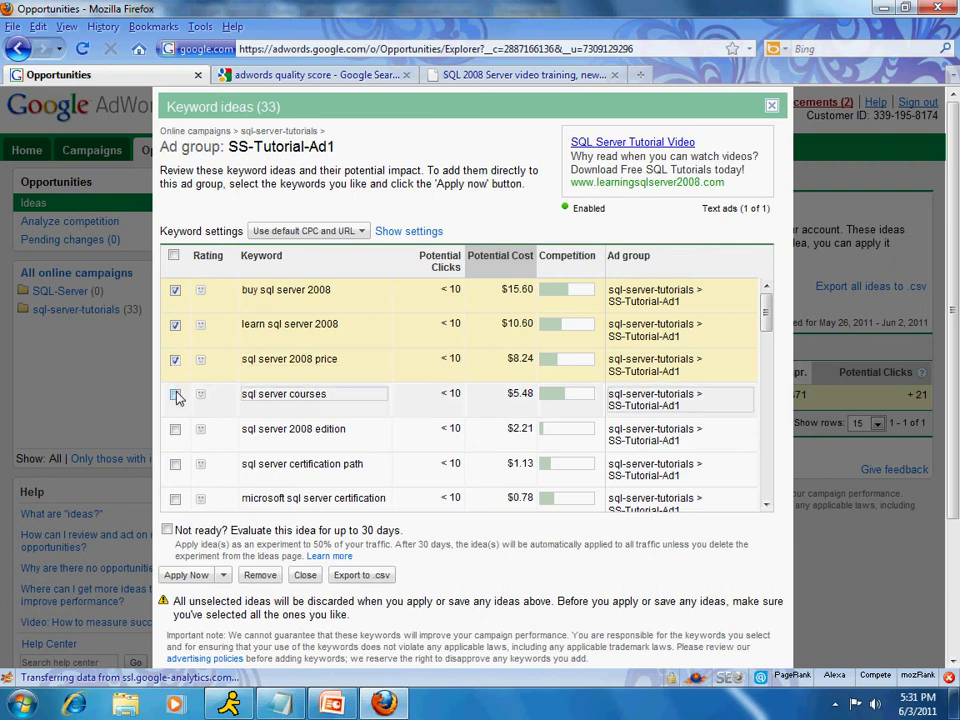
click(175, 396)
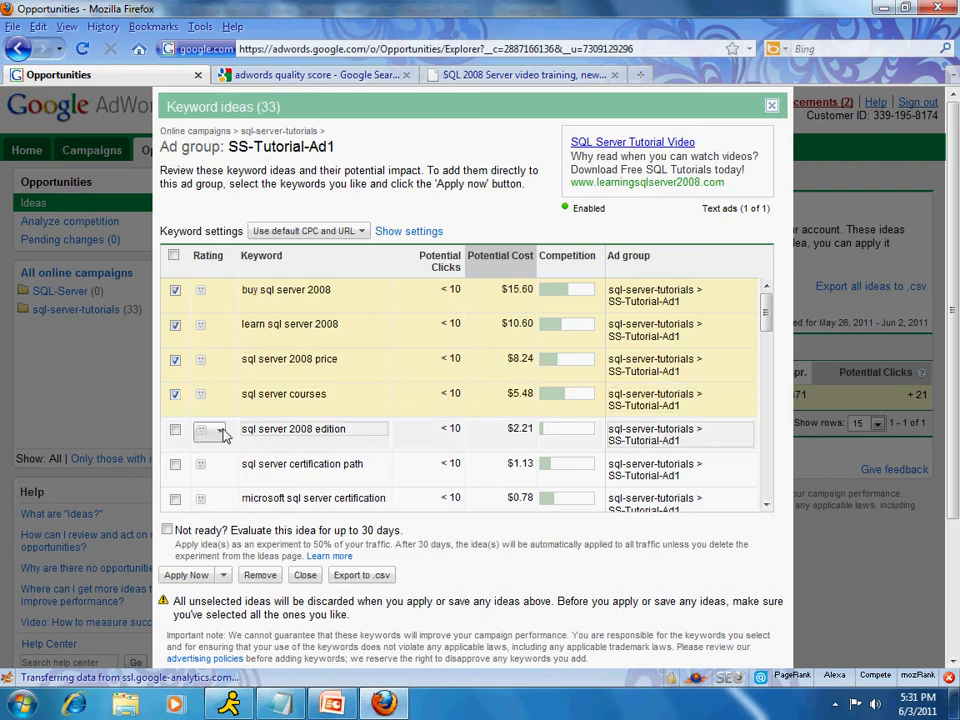
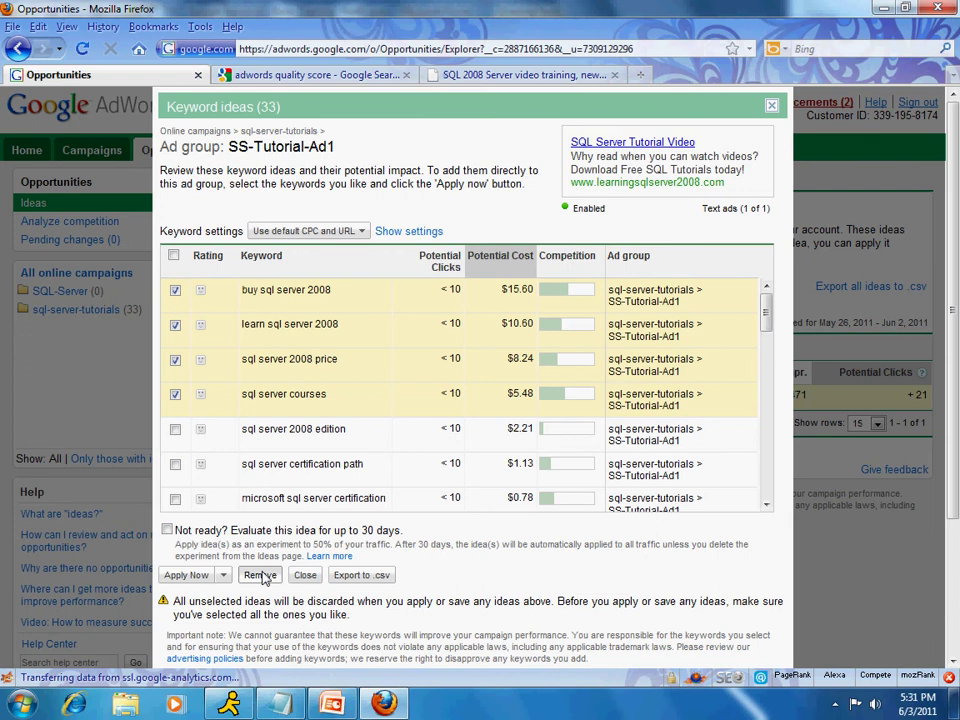
click(261, 576)
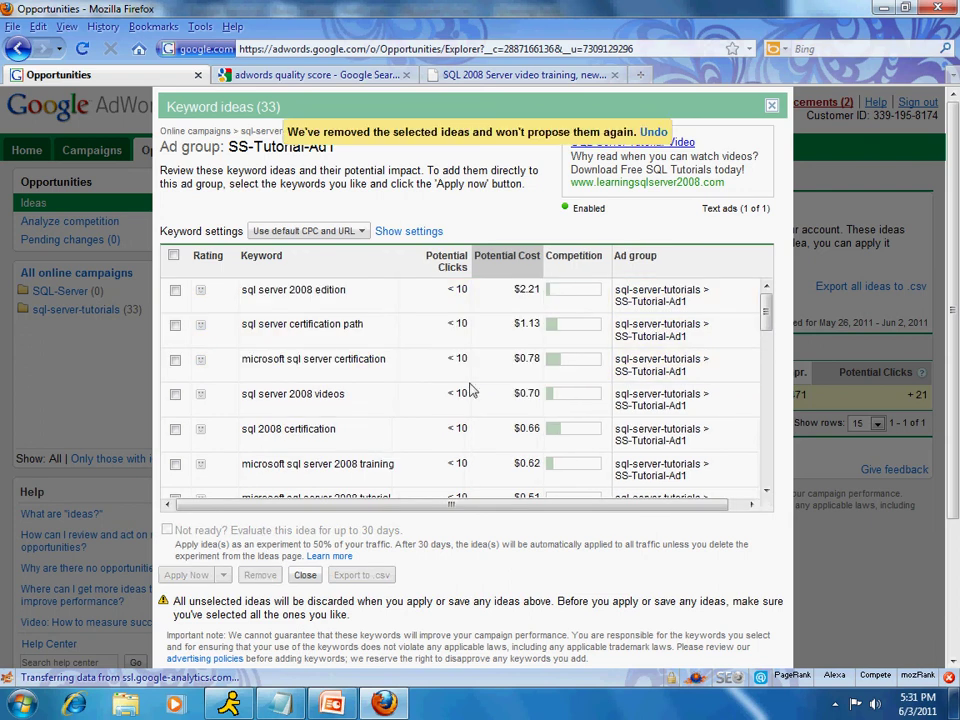
Review and select all remaining keyword ideas, and apply them immediately to the SS-Tutorial-Ad1 ad group.
scroll(604, 390, down, 3)
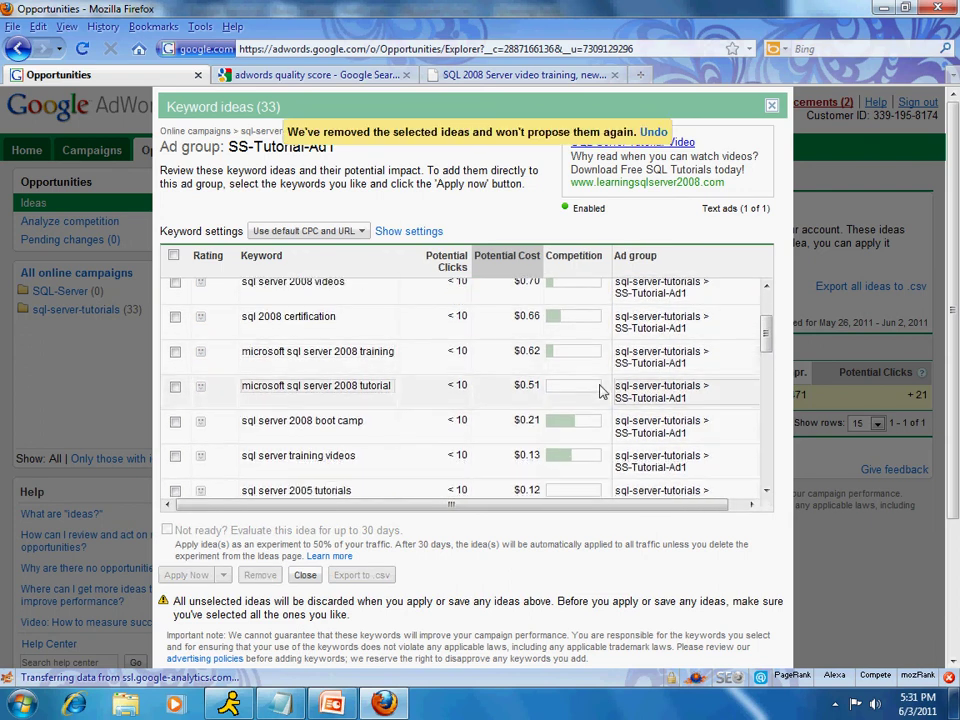
scroll(595, 394, down, 5)
scroll(590, 398, down, 5)
scroll(590, 401, down, 5)
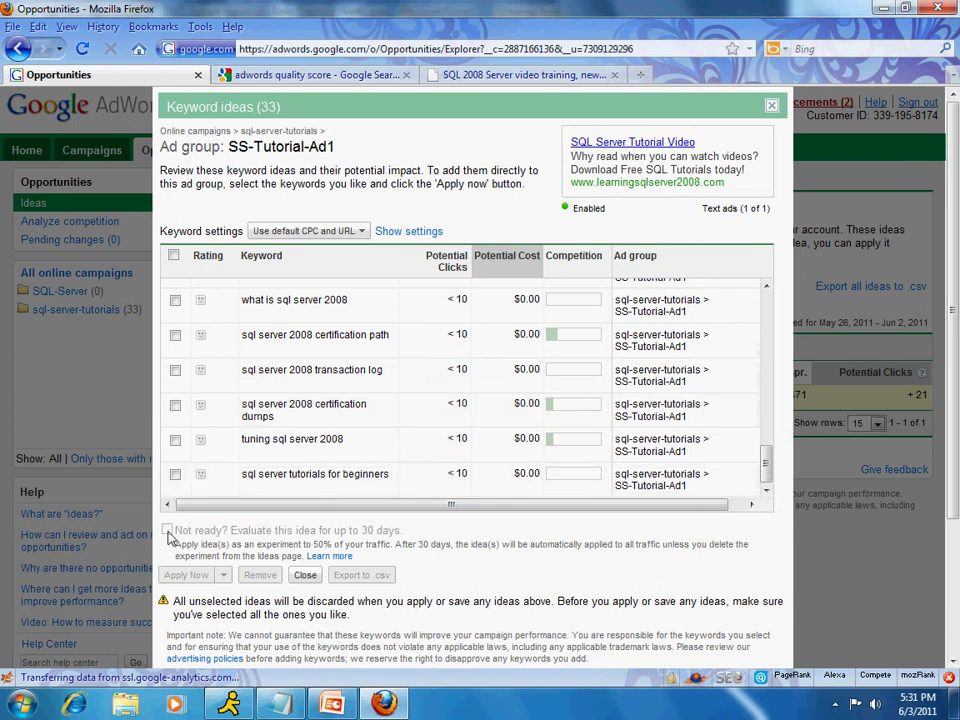
click(174, 257)
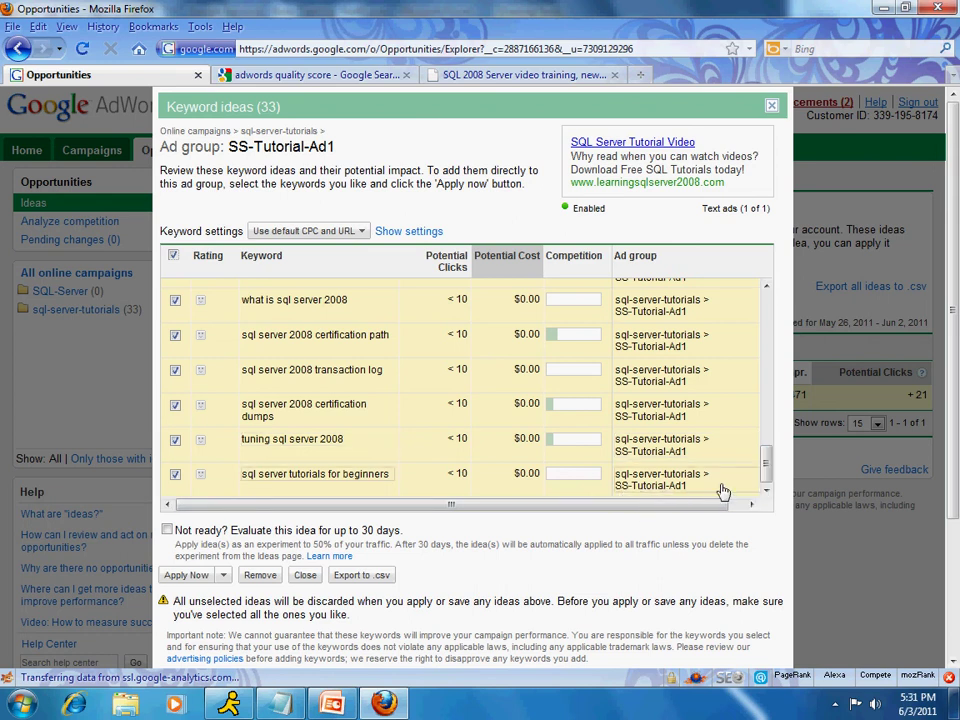
drag(766, 462, 729, 317)
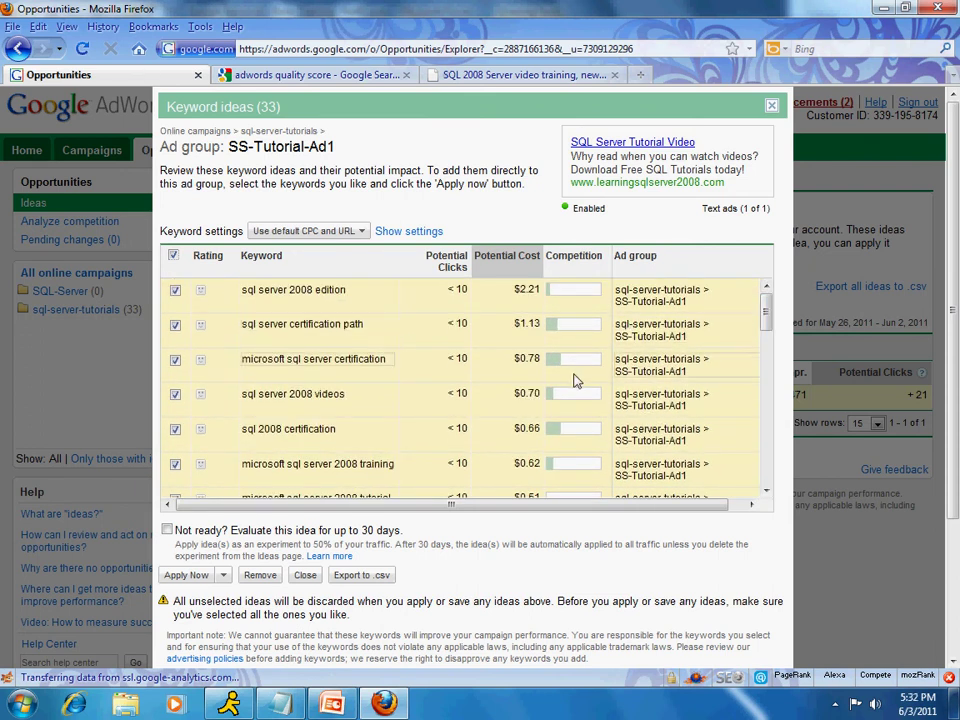
drag(766, 318, 757, 481)
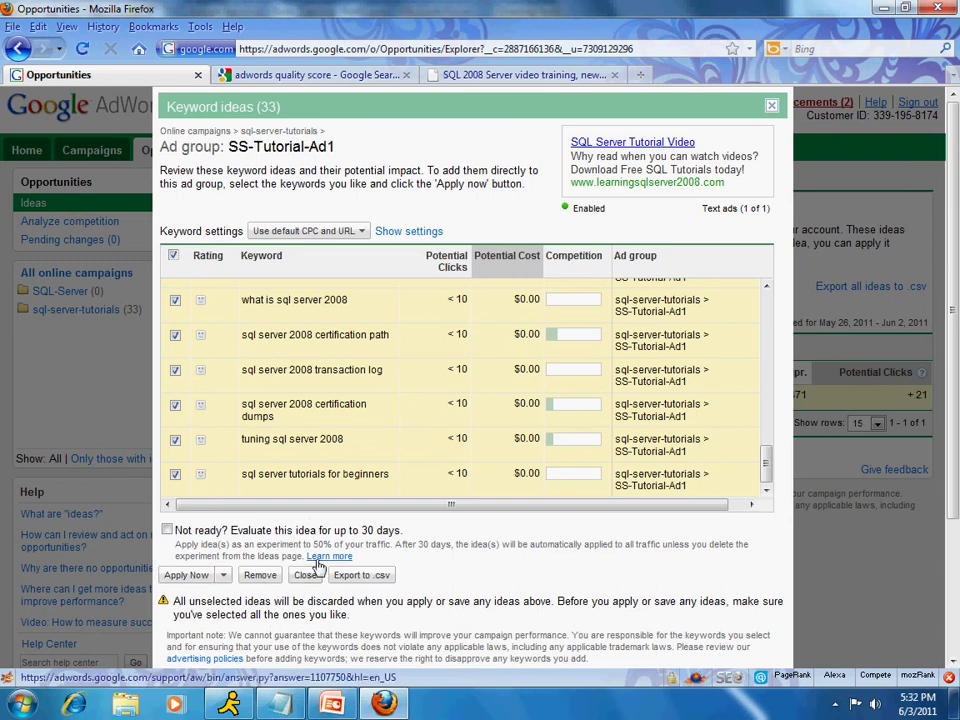
scroll(322, 560, down, 2)
click(225, 480)
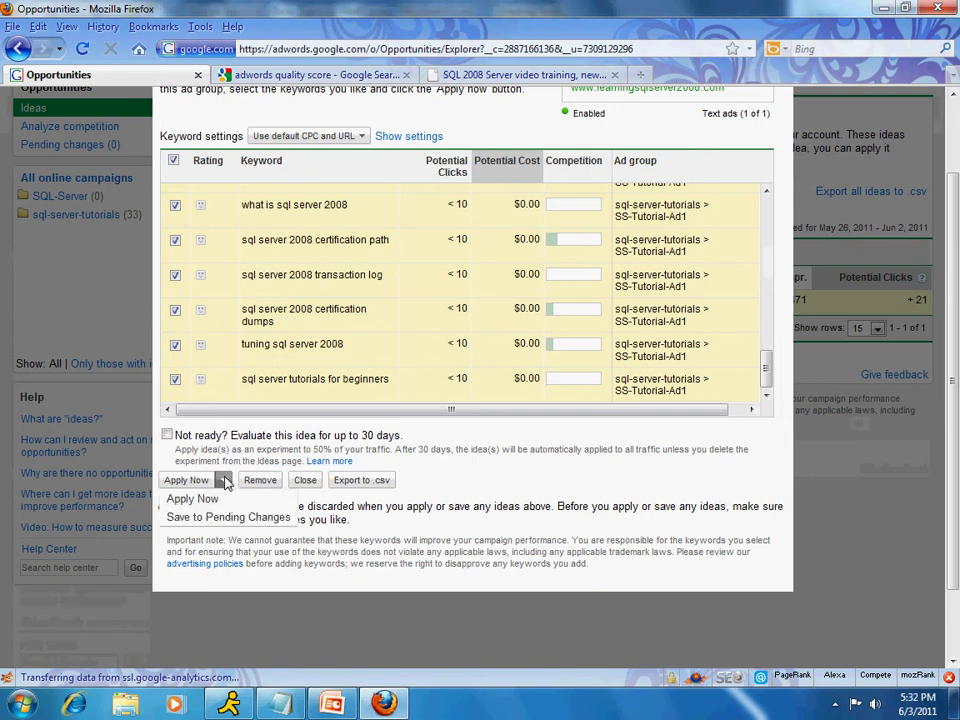
click(206, 514)
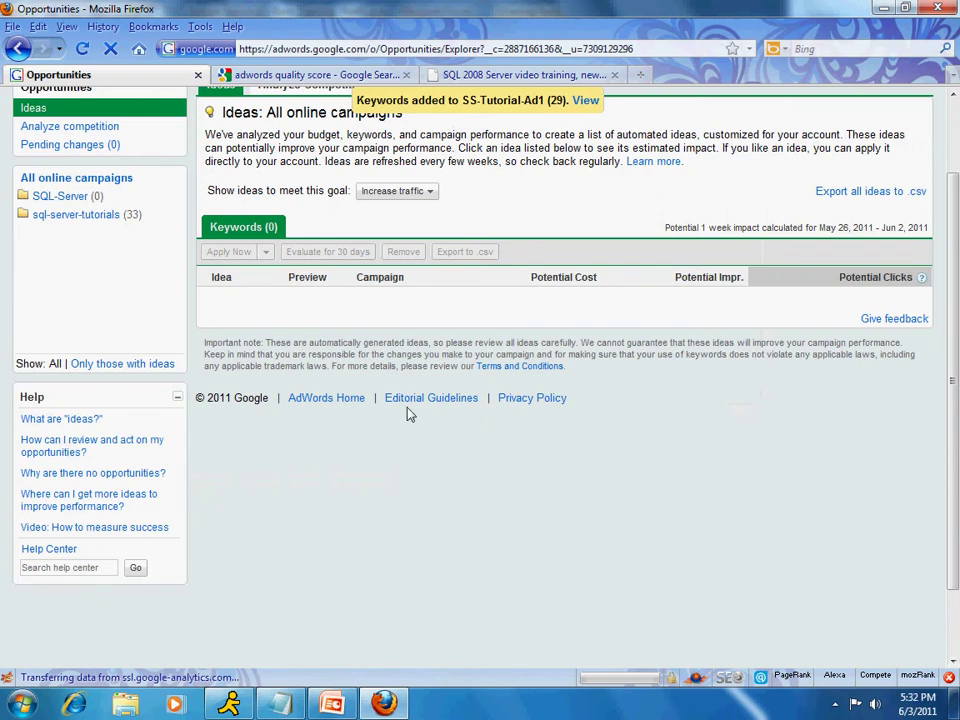
Open the keywords list for all online campaigns and examine the keywords with their campaigns, ad groups and statuses.
scroll(422, 411, up, 2)
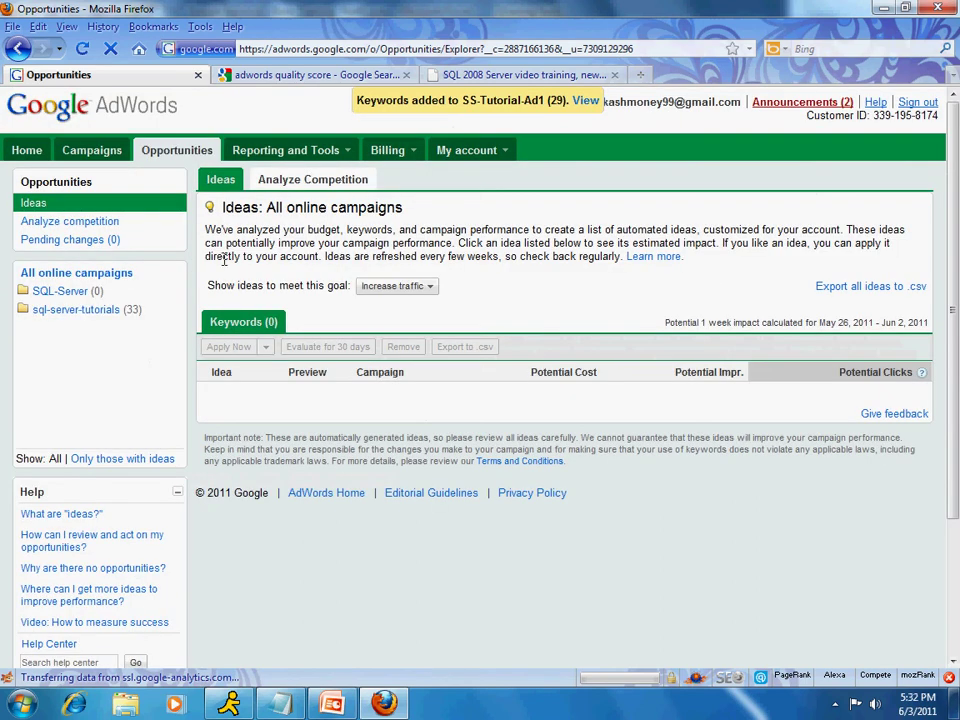
click(86, 152)
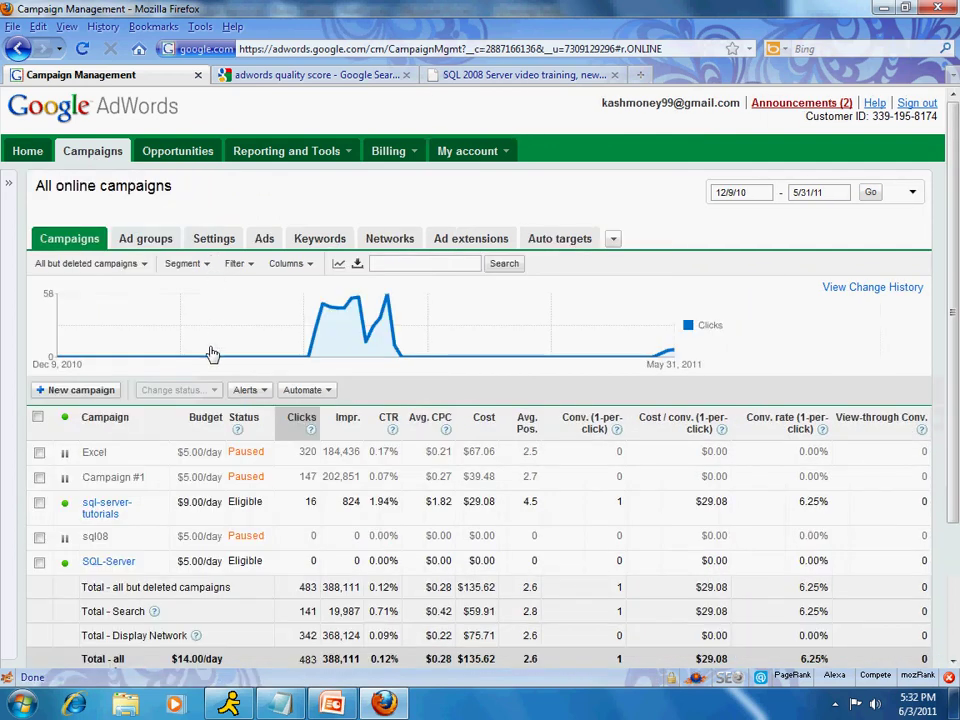
click(318, 306)
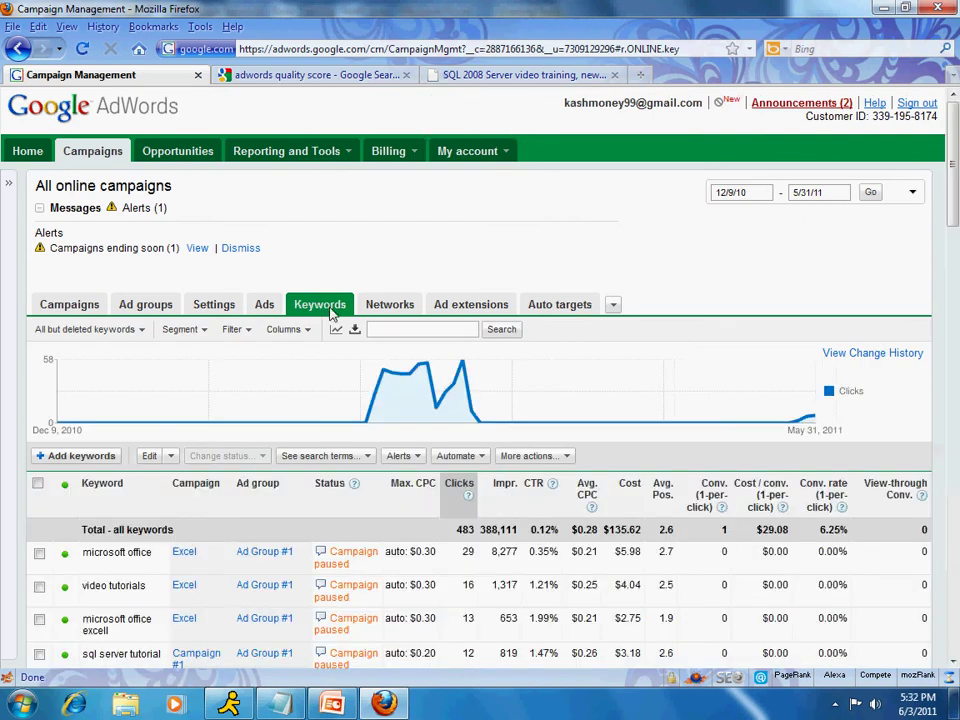
scroll(333, 314, down, 6)
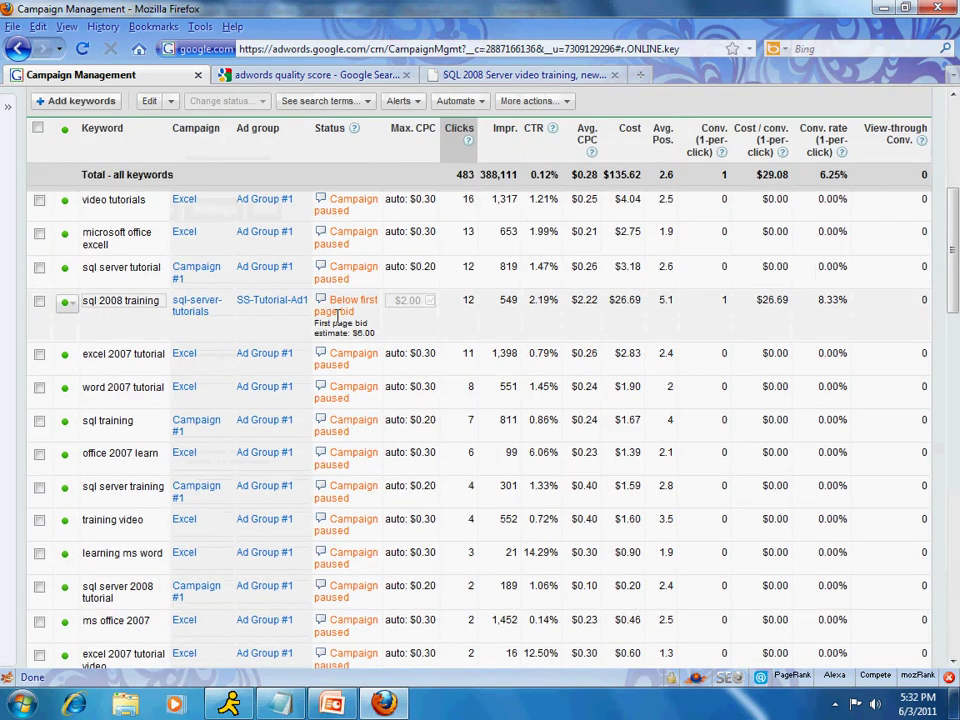
scroll(249, 347, down, 2)
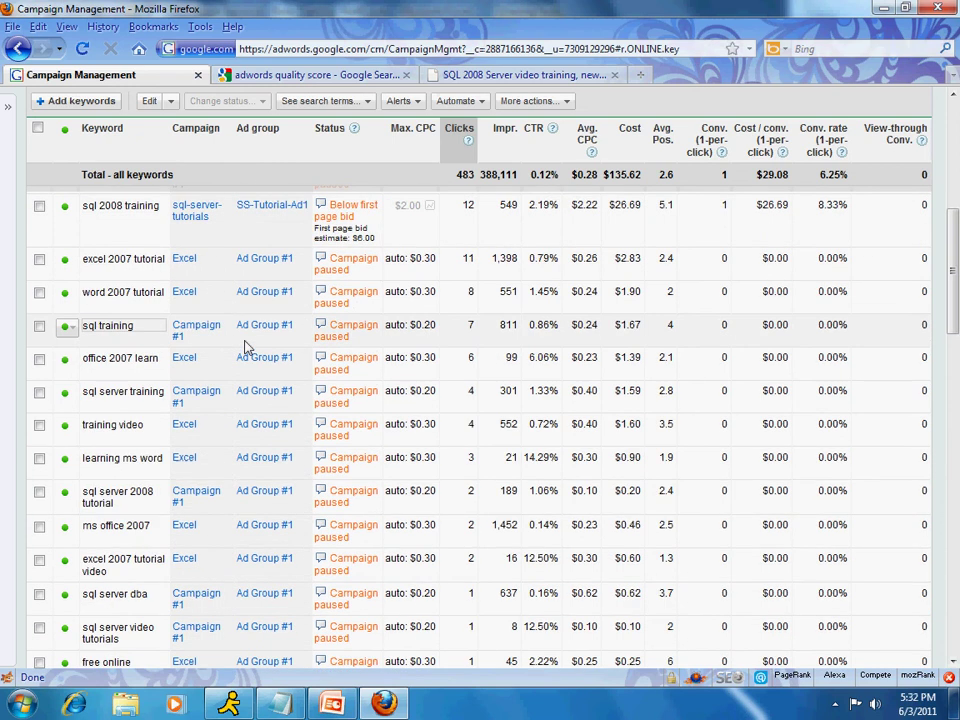
scroll(248, 347, down, 4)
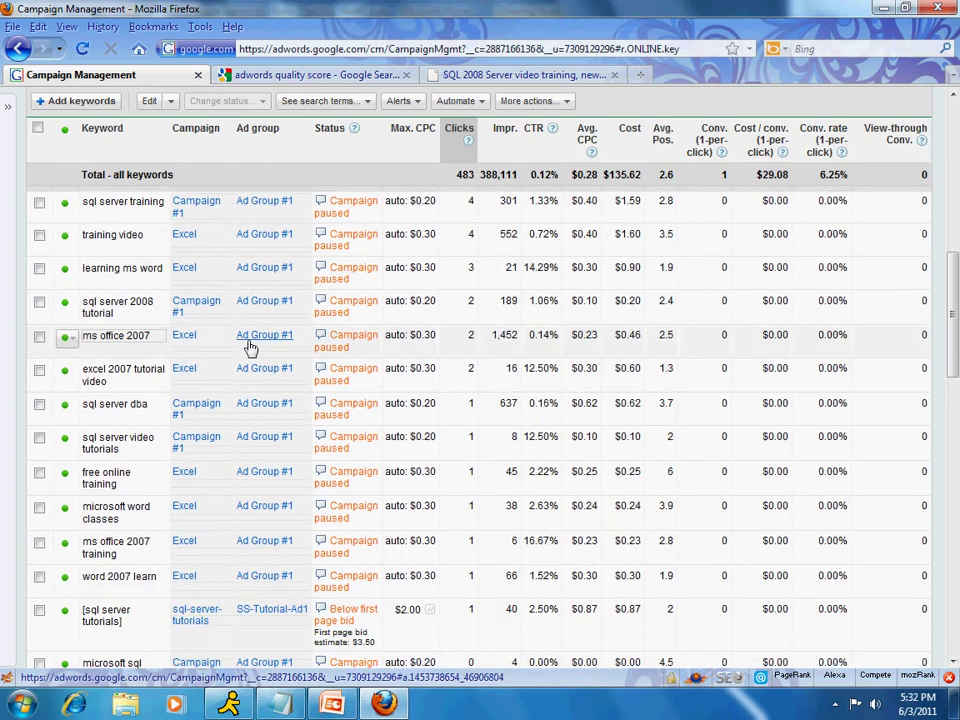
scroll(320, 332, up, 4)
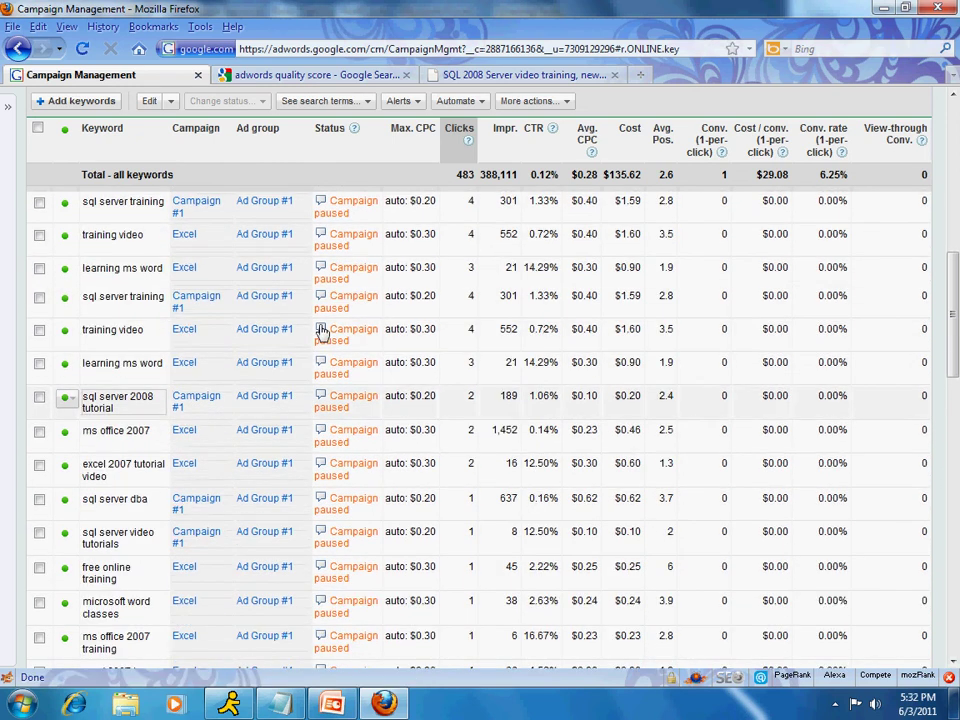
scroll(321, 332, up, 5)
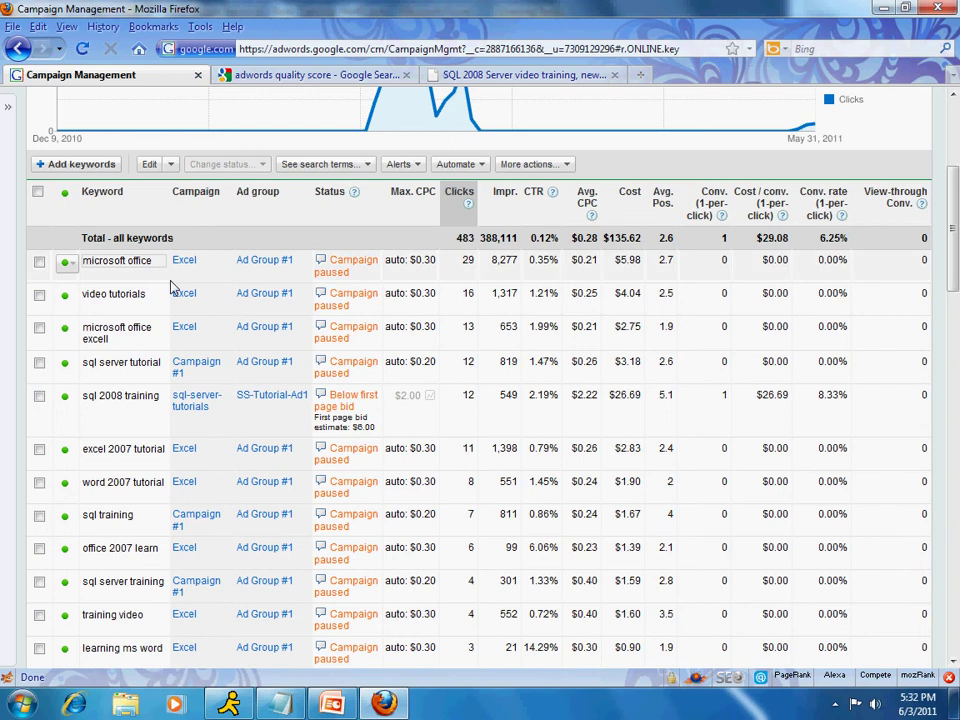
scroll(196, 255, up, 2)
scroll(196, 257, up, 2)
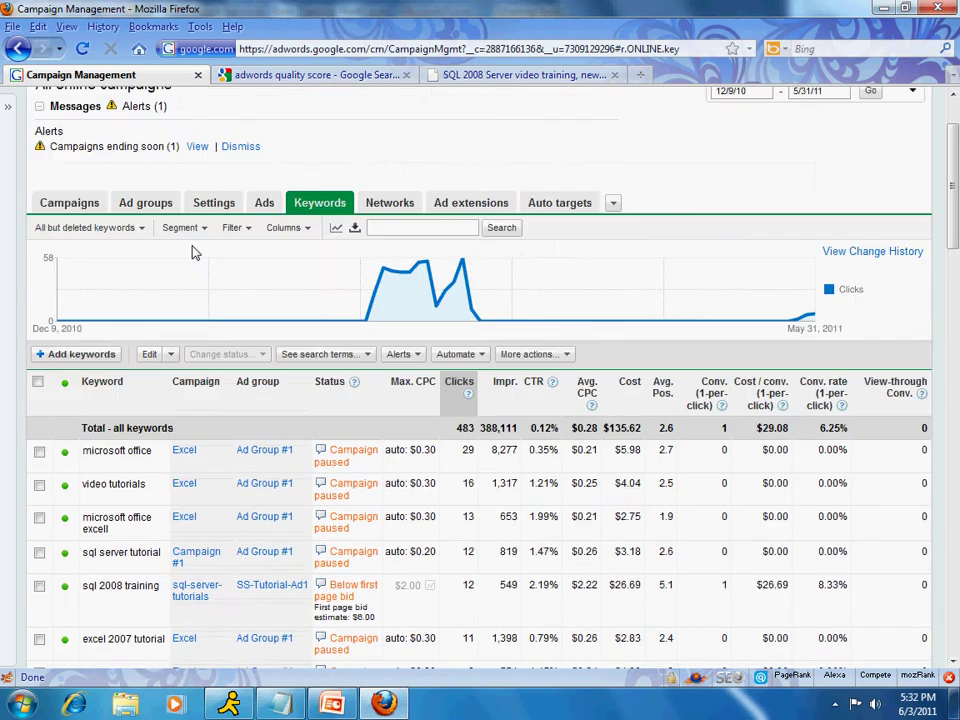
Apply the saved Selected campaigns filter to the keywords and review the status and maximum CPC of the SS-Tutorial-Ad1 keywords.
click(244, 230)
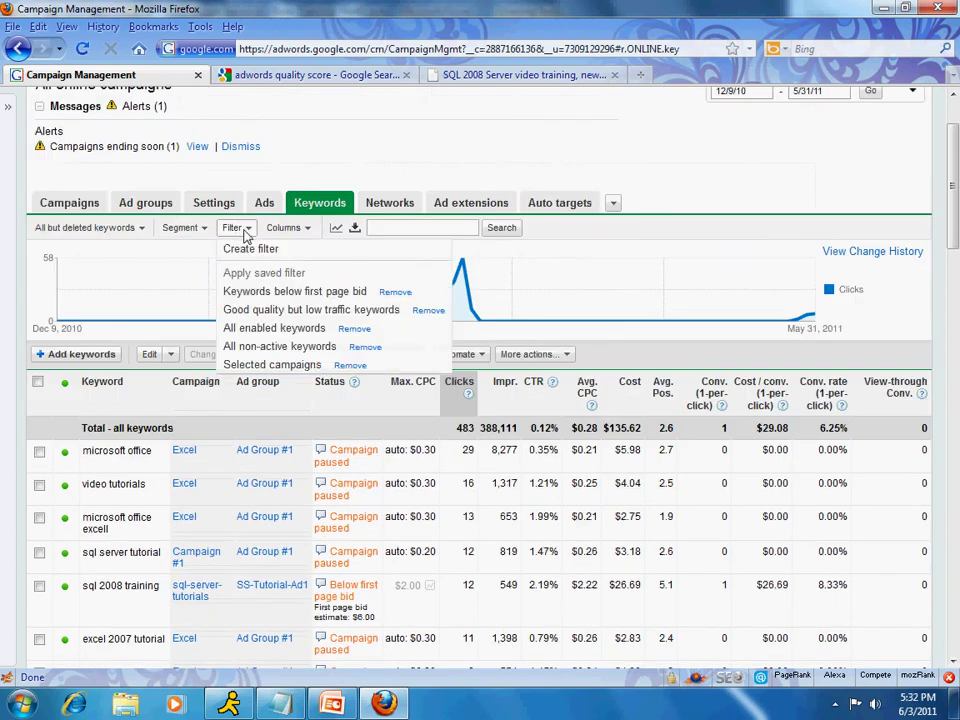
click(261, 365)
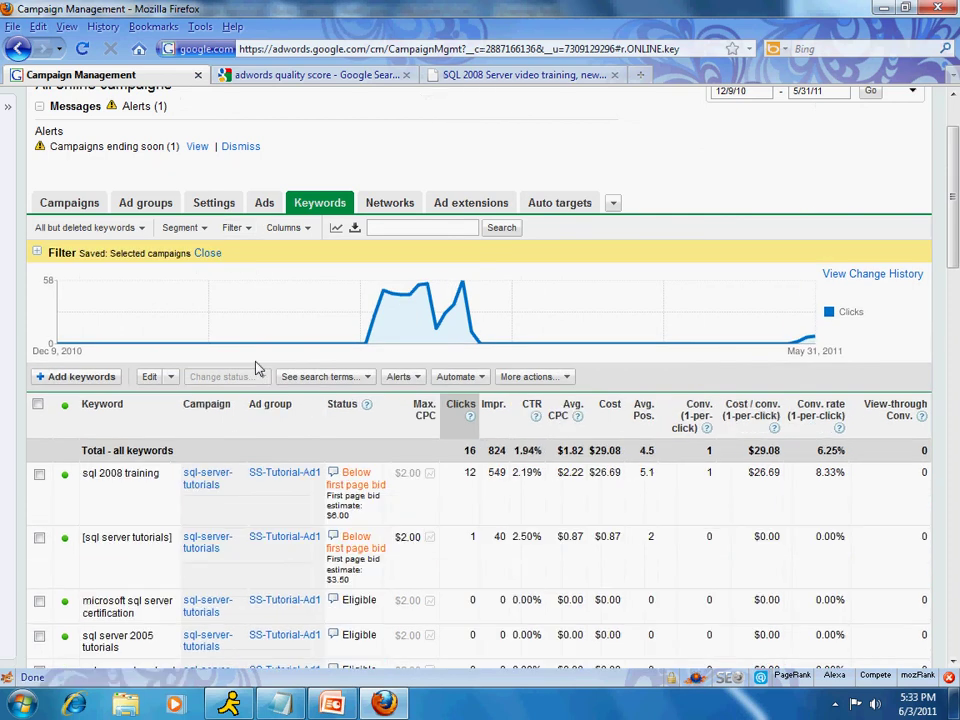
scroll(255, 368, down, 5)
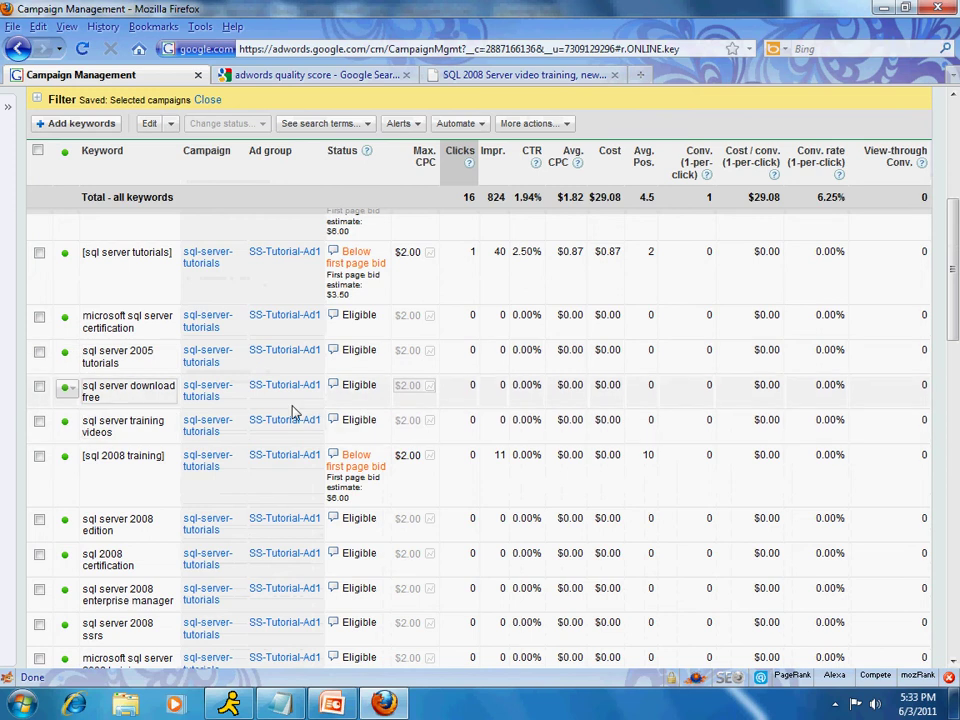
scroll(293, 410, down, 12)
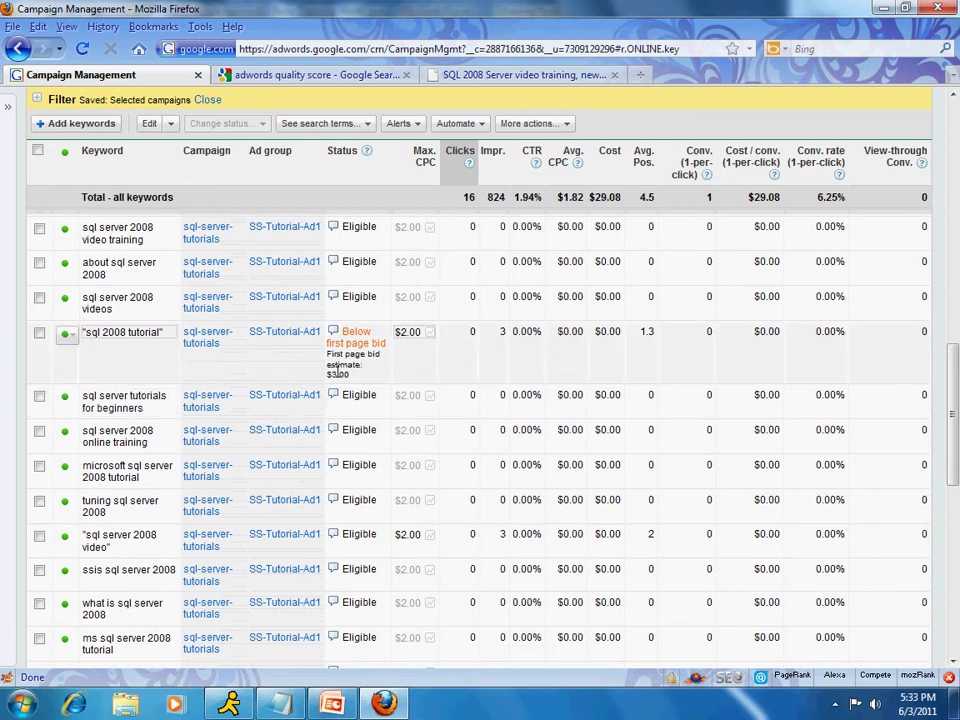
scroll(322, 381, down, 5)
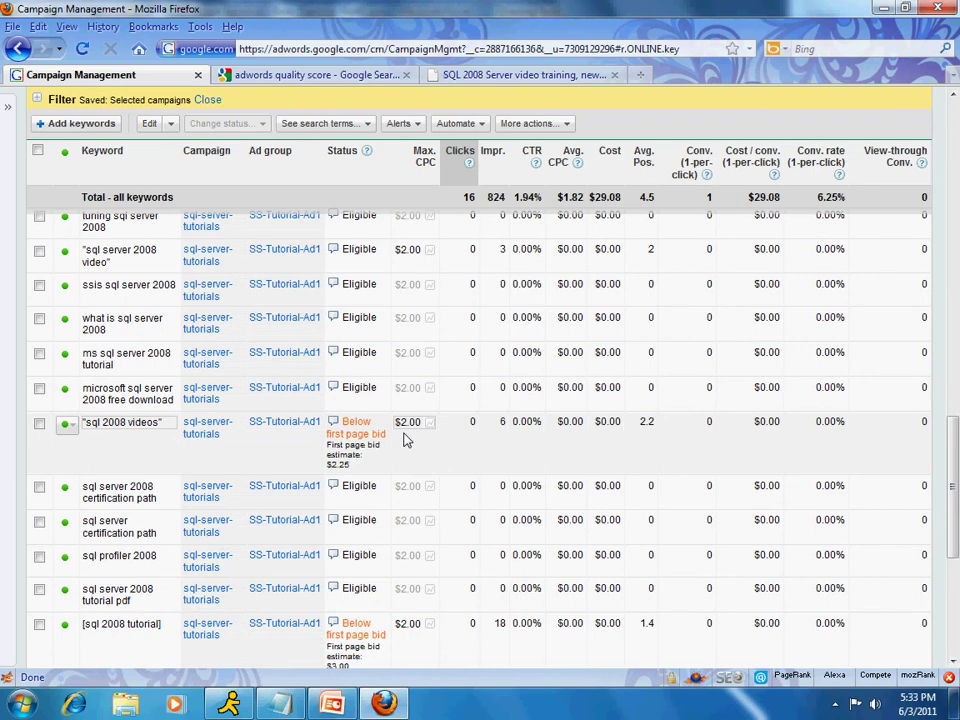
scroll(452, 377, up, 12)
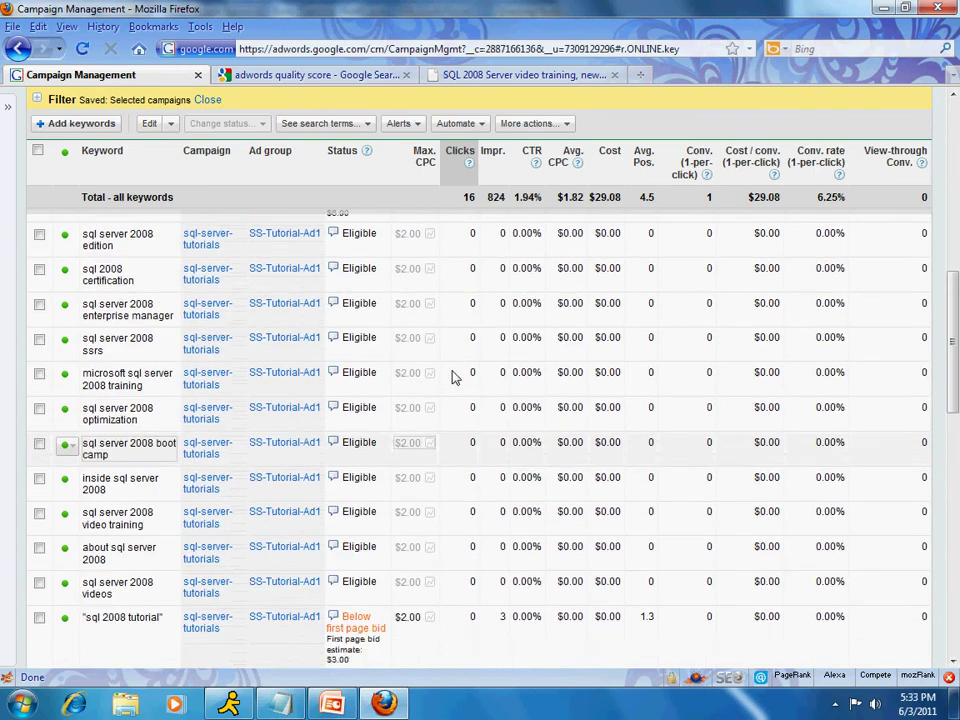
scroll(452, 377, up, 10)
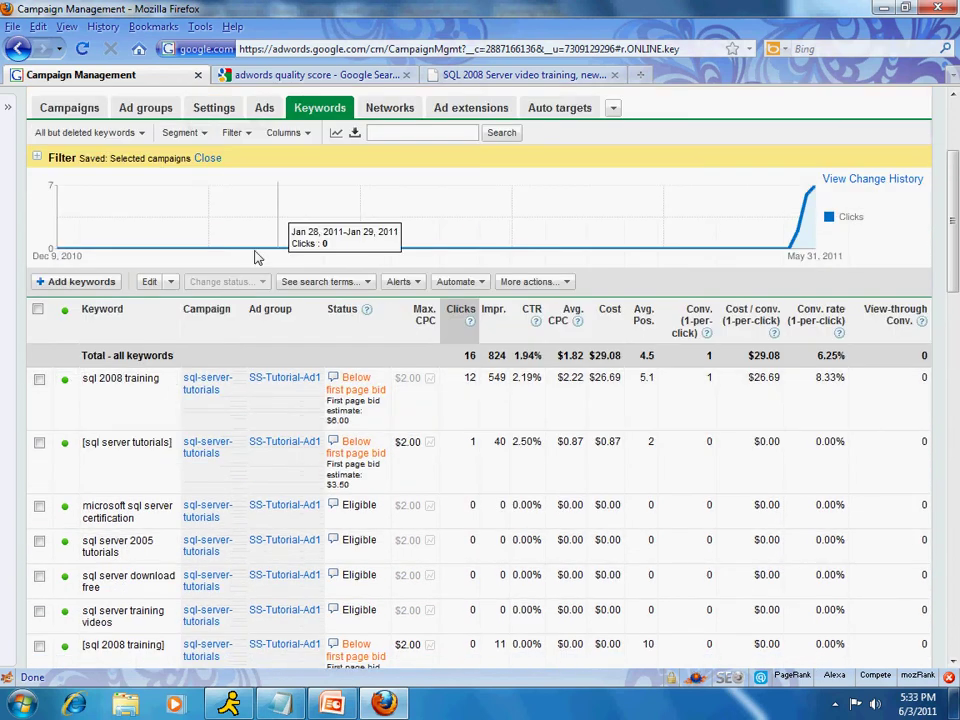
Set the default maximum CPC of the SS-Tutorial-Ad1 ad group to $3.00 and save the change.
click(148, 108)
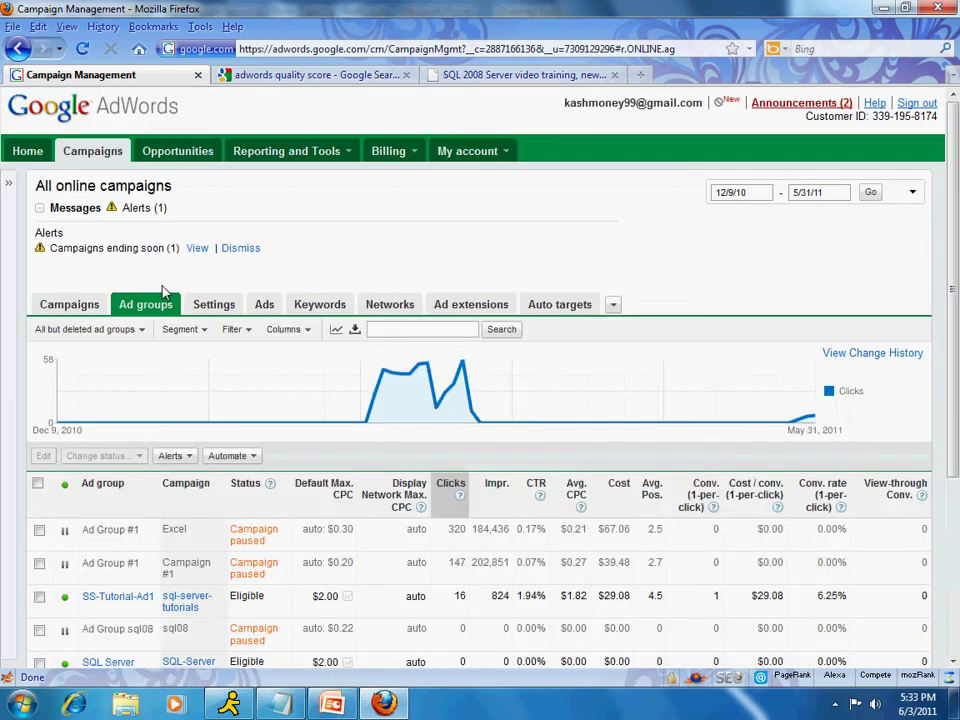
scroll(168, 290, down, 3)
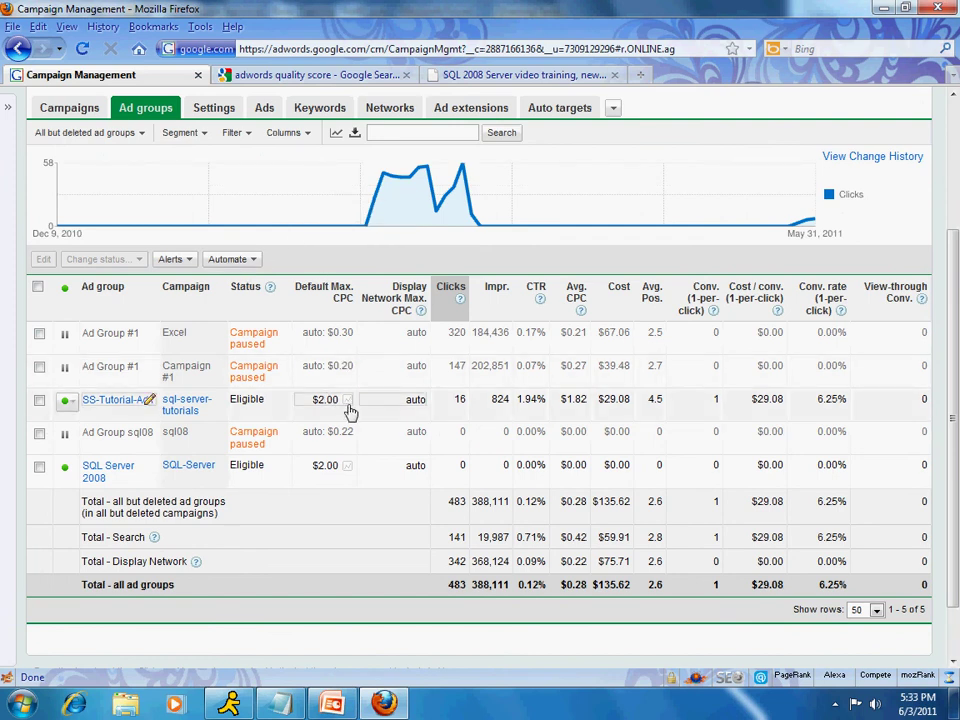
click(39, 400)
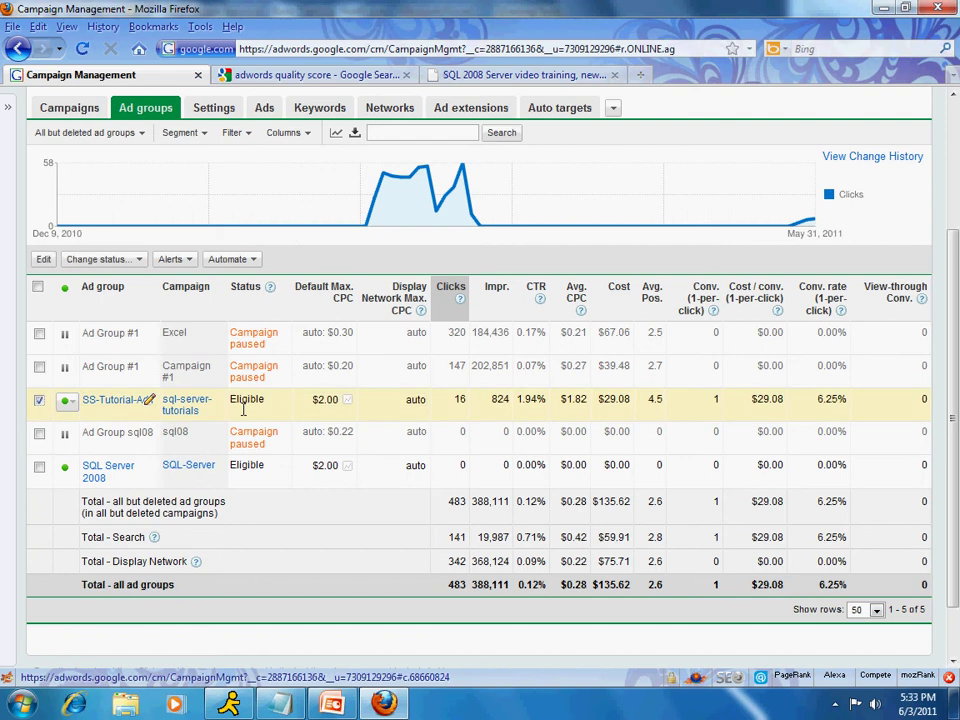
click(350, 404)
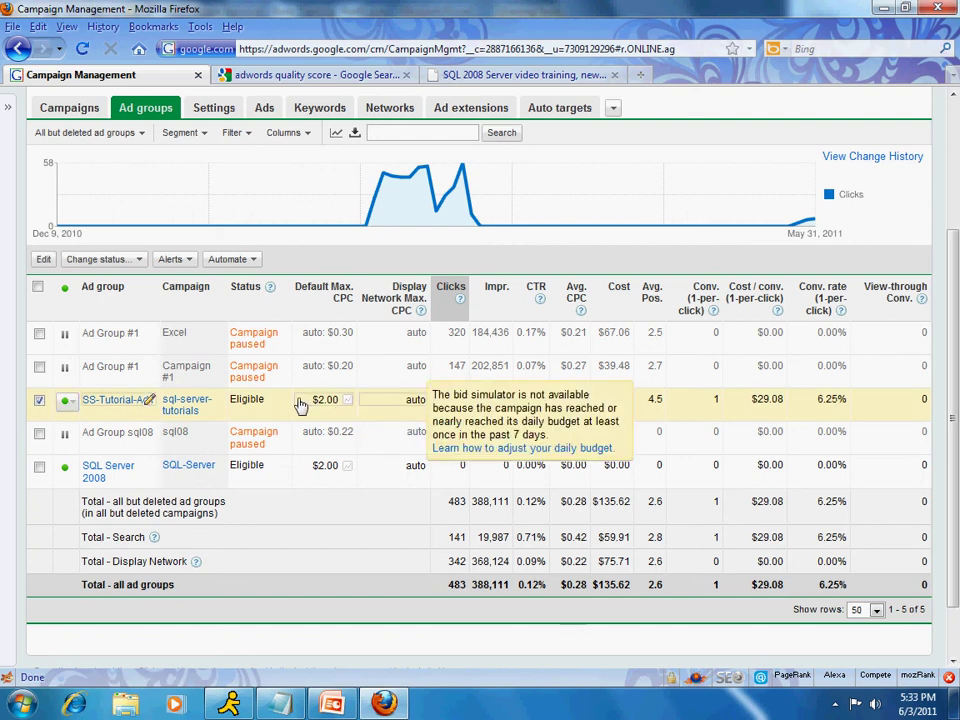
click(44, 260)
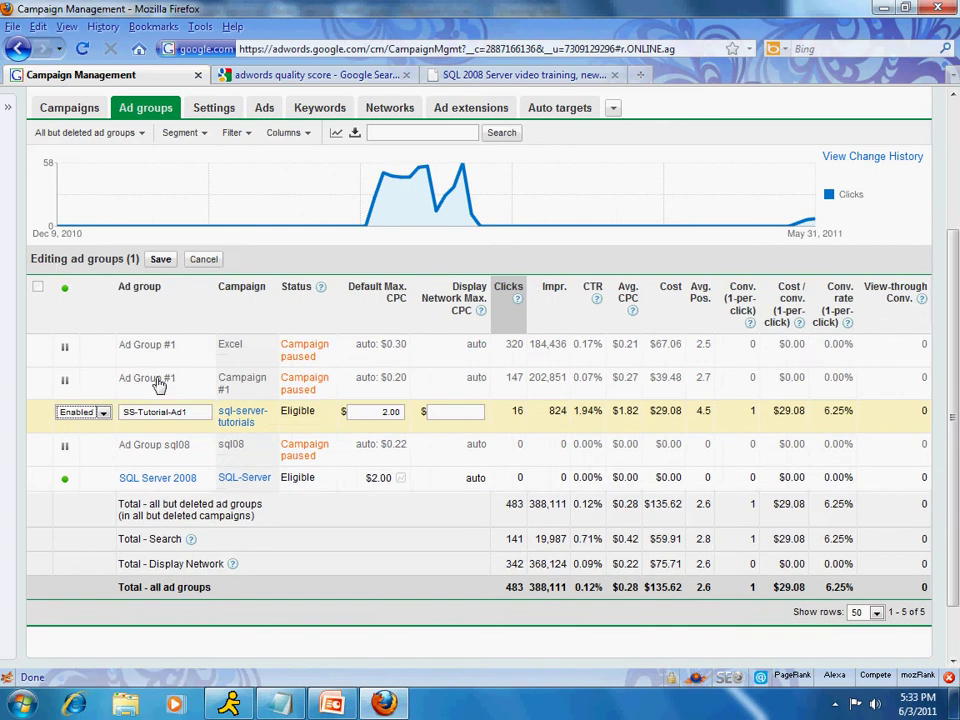
click(369, 416)
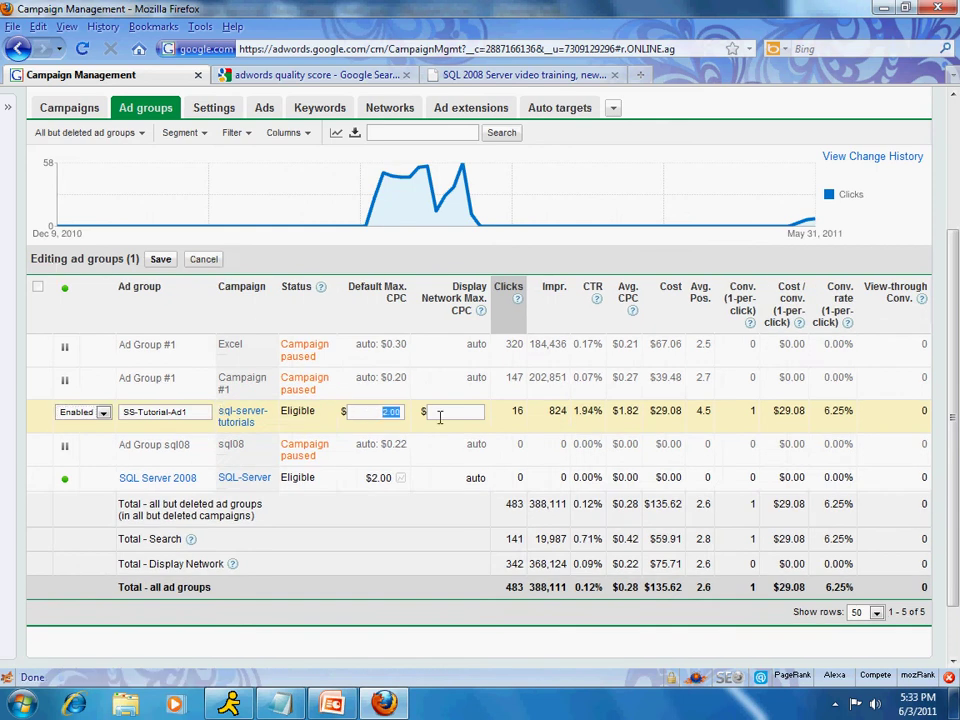
text(3)
click(161, 262)
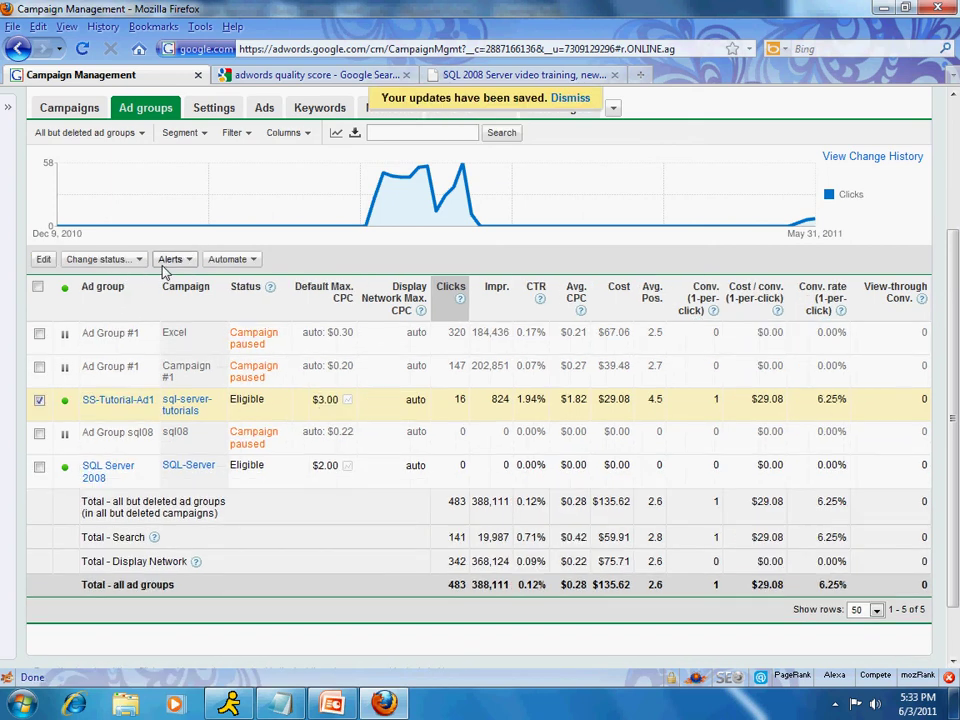
Return to the keywords list, reload the page and reapply the saved Selected campaigns filter.
click(333, 112)
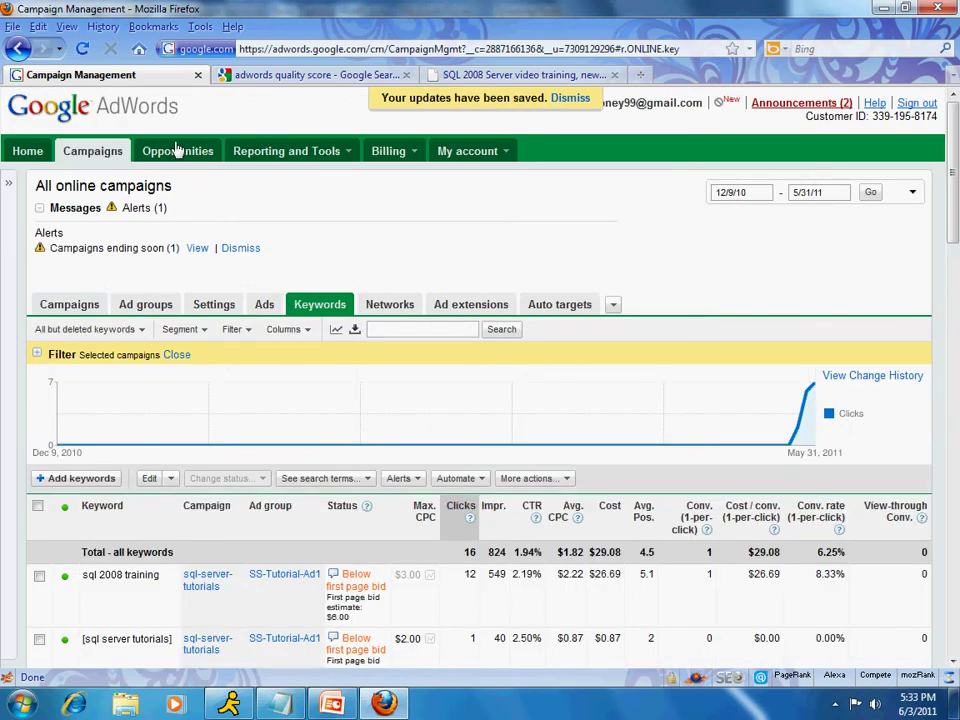
click(81, 50)
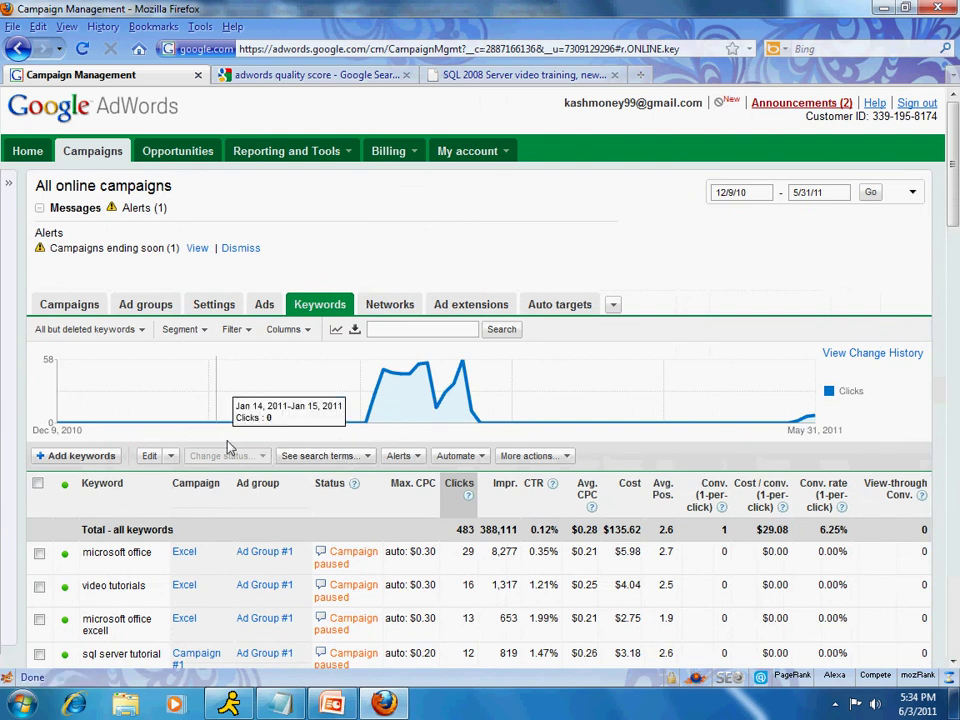
click(247, 334)
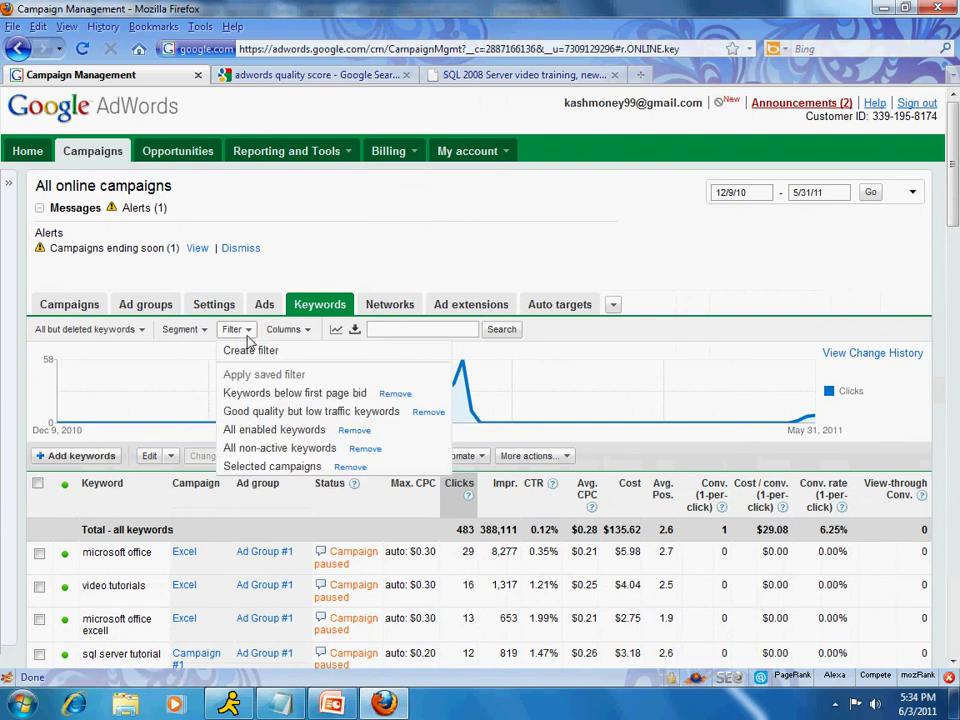
click(270, 467)
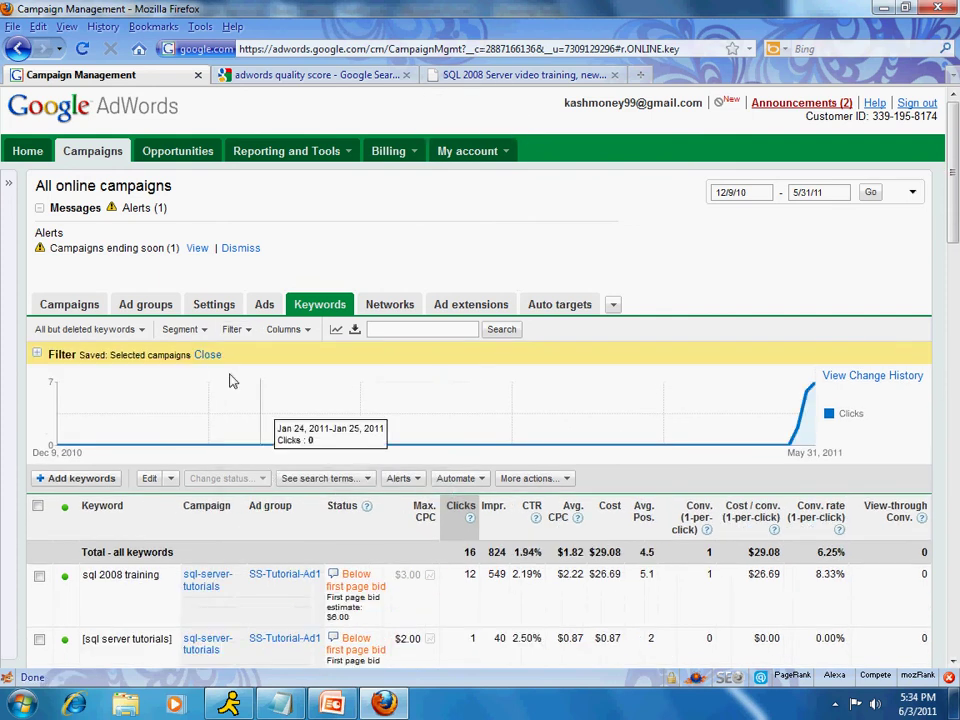
Compare the maximum CPC bids of the filtered SS-Tutorial-Ad1 keywords with their first page bid estimates.
click(246, 336)
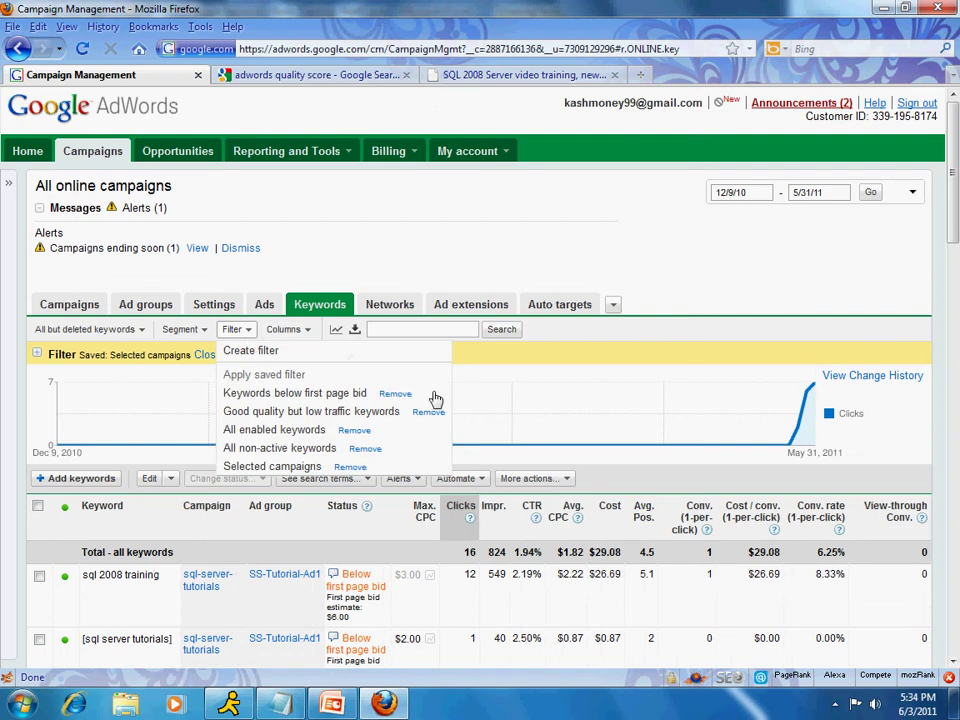
click(520, 458)
scroll(467, 443, down, 5)
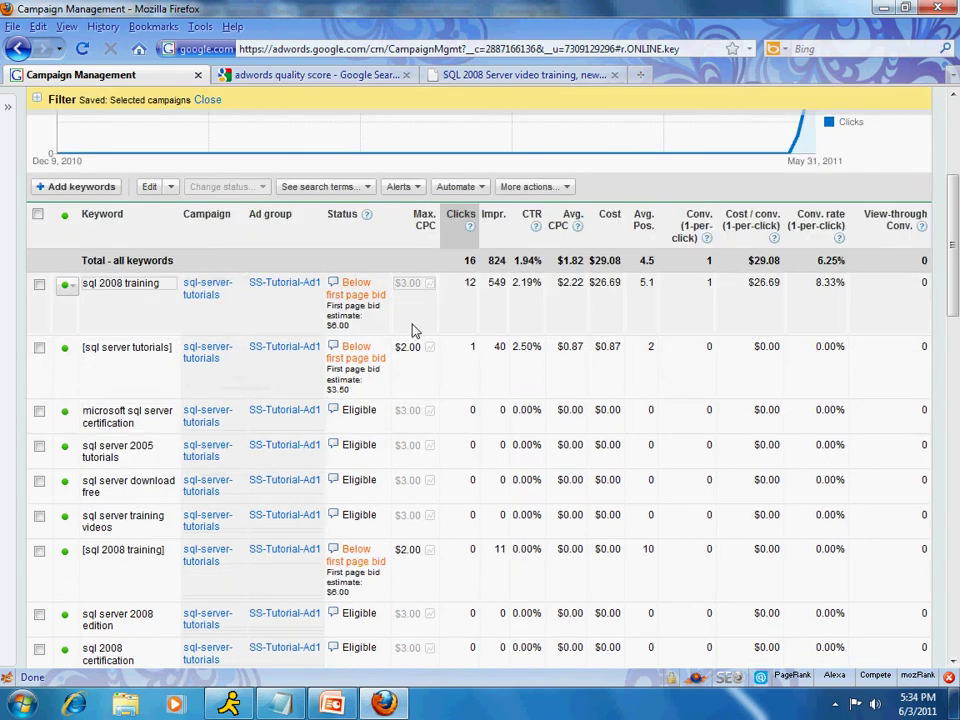
scroll(364, 362, down, 2)
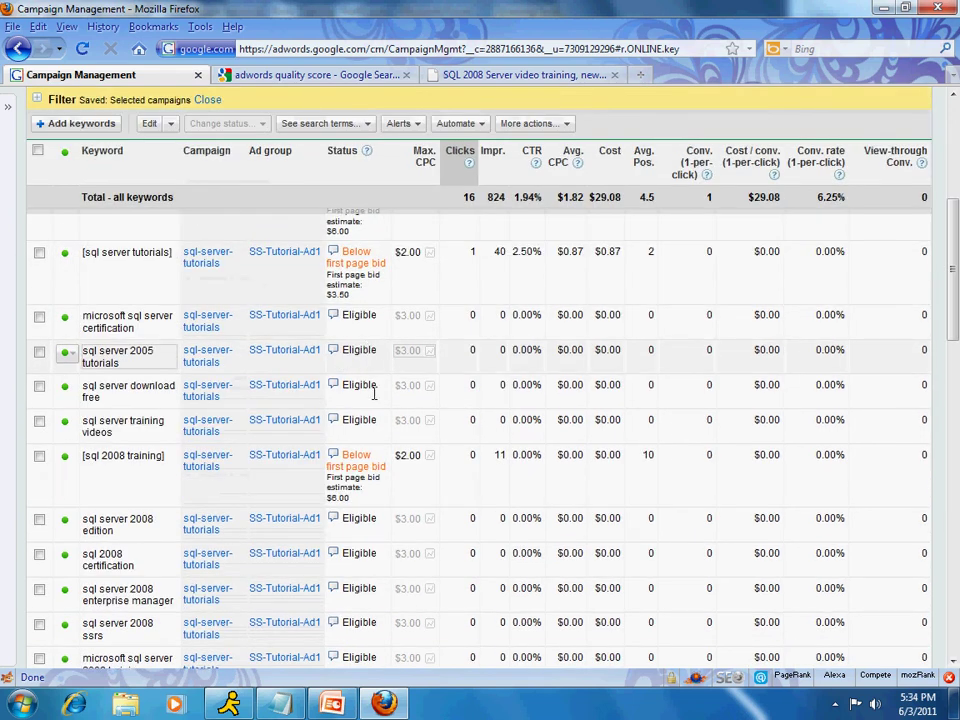
double_click(340, 500)
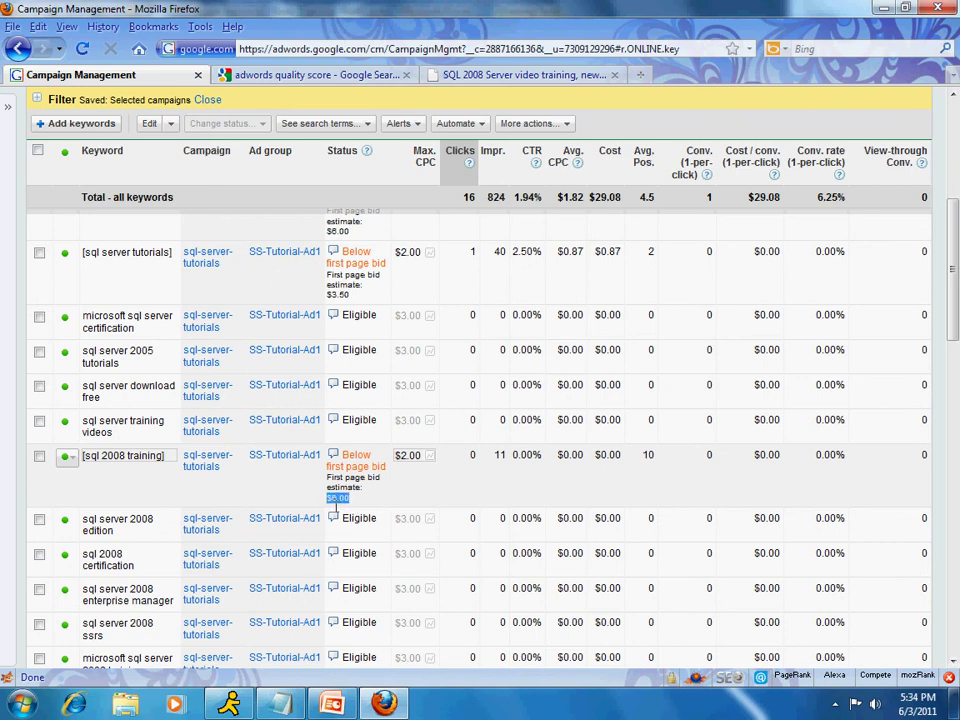
scroll(364, 486, down, 8)
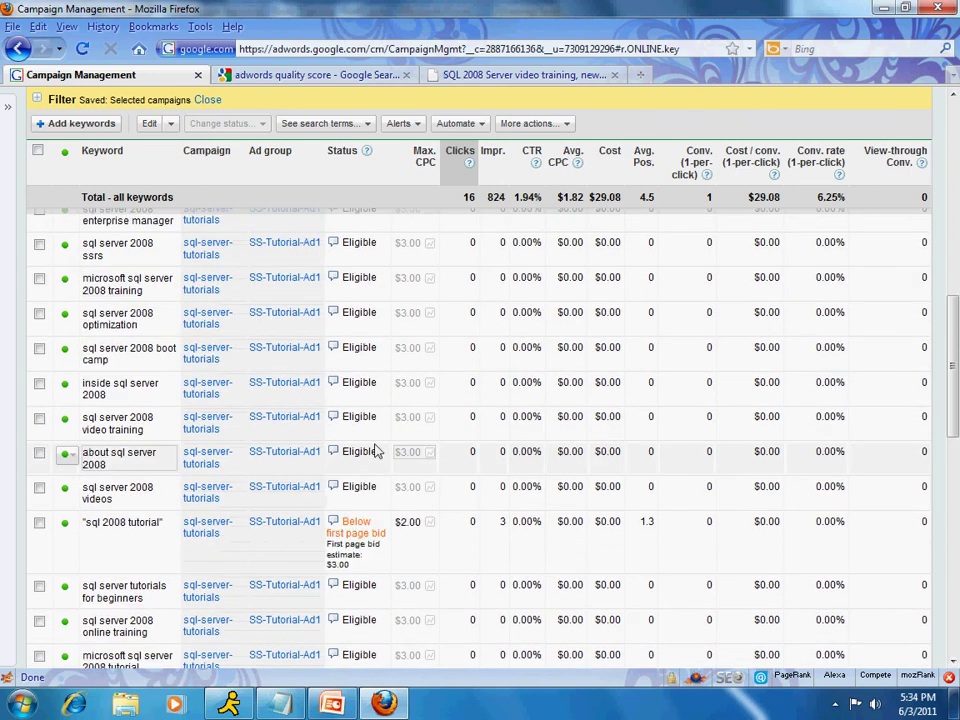
scroll(375, 451, down, 7)
scroll(381, 437, down, 4)
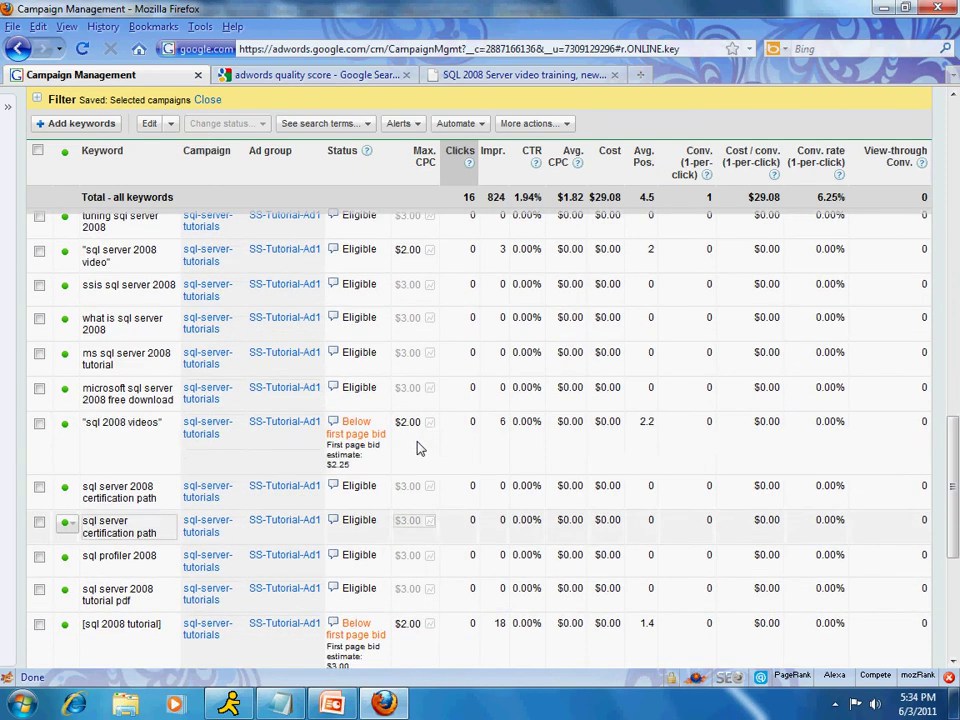
scroll(419, 450, up, 8)
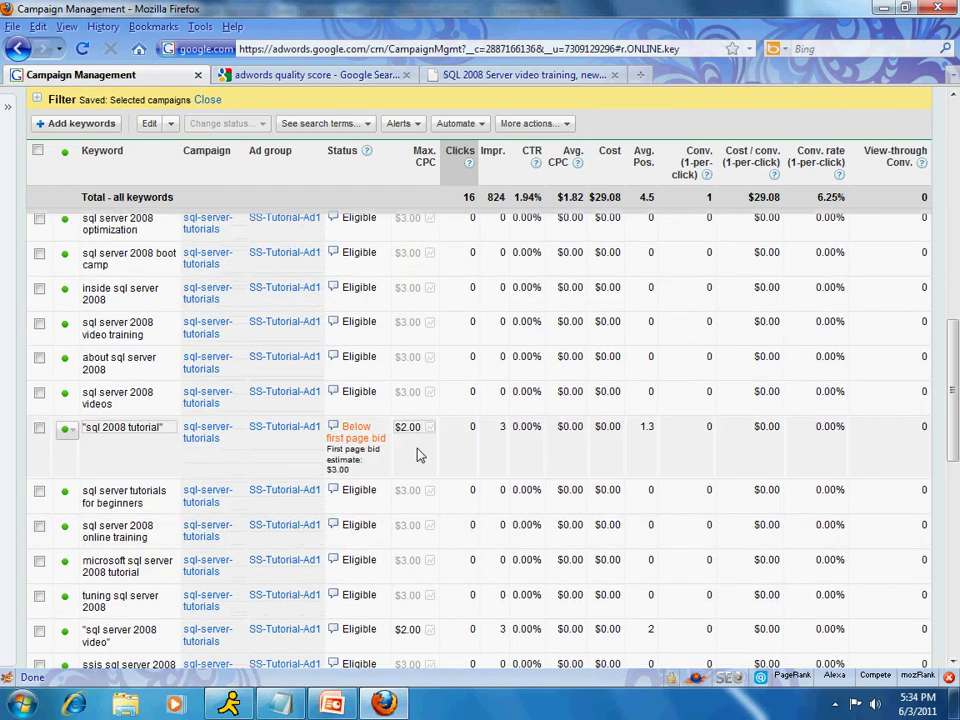
scroll(419, 443, up, 15)
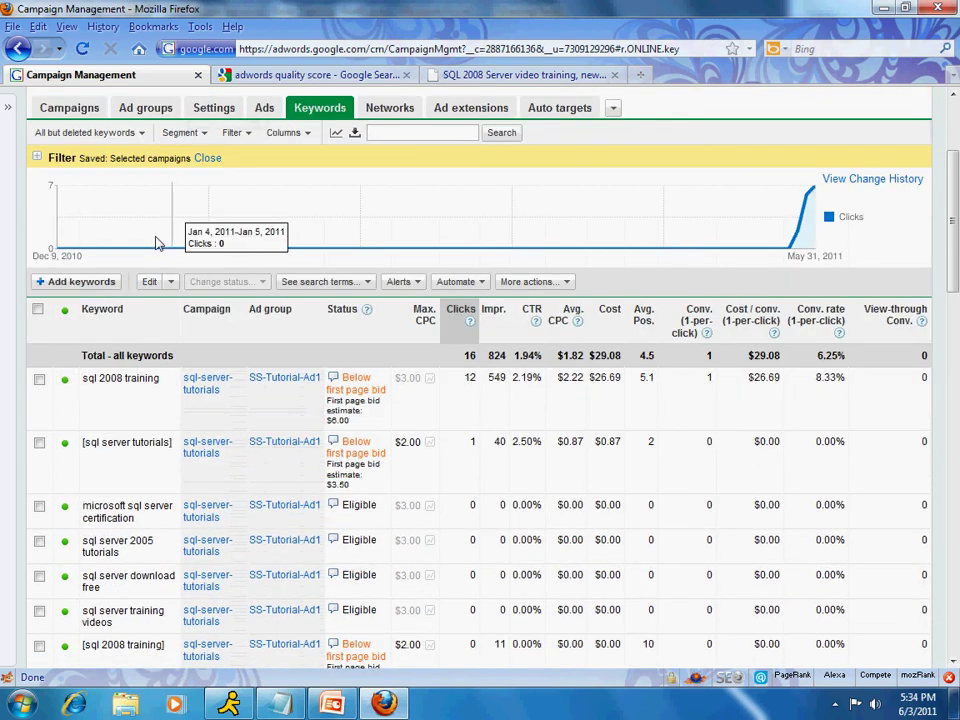
Check the default maximum CPC of the SS-Tutorial-Ad1 ad group in its editable row and save the ad group without changes.
click(152, 108)
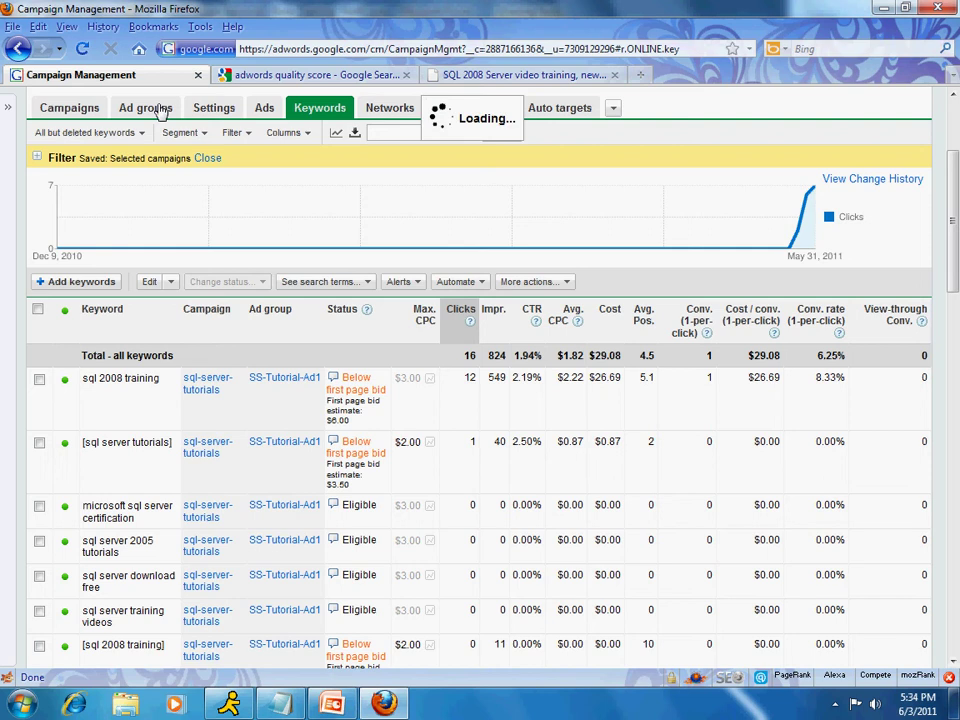
scroll(137, 330, down, 4)
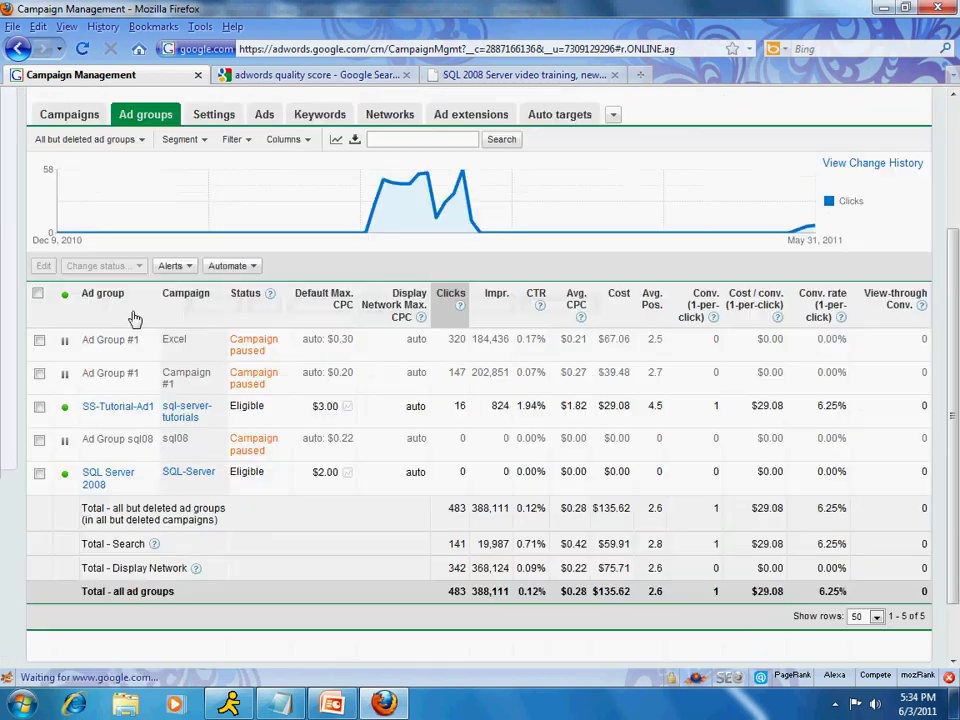
click(39, 401)
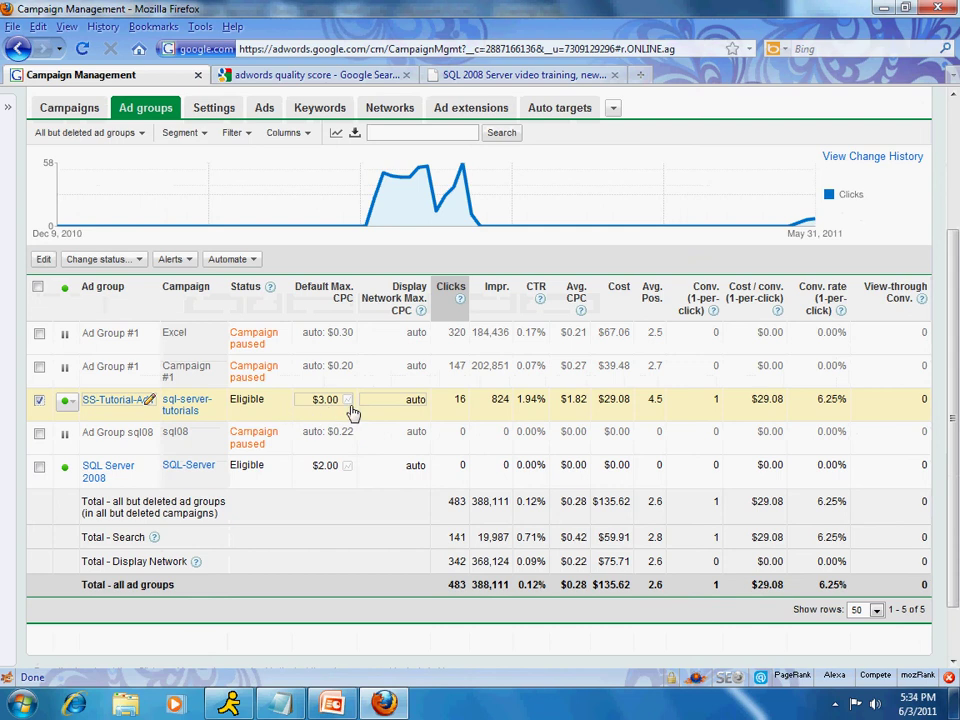
click(45, 259)
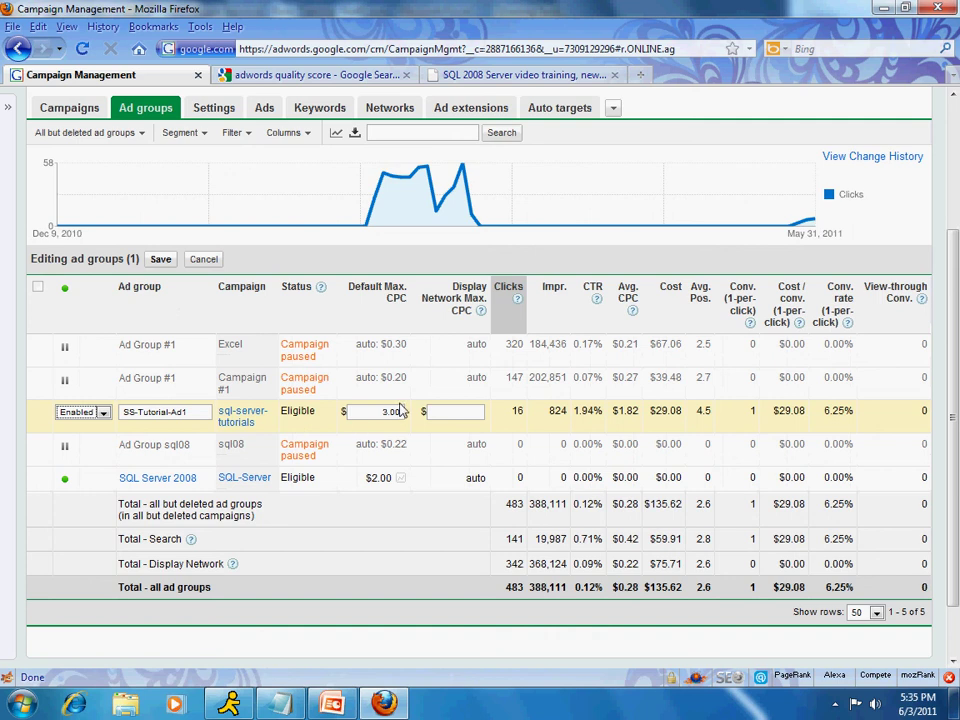
scroll(420, 431, down, 2)
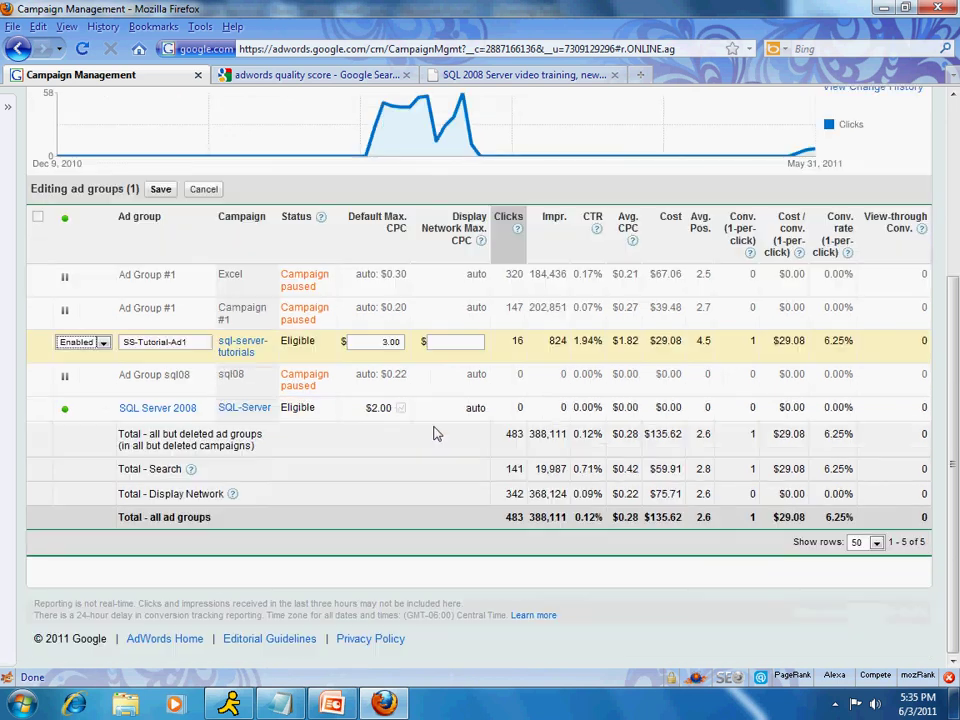
scroll(432, 433, up, 2)
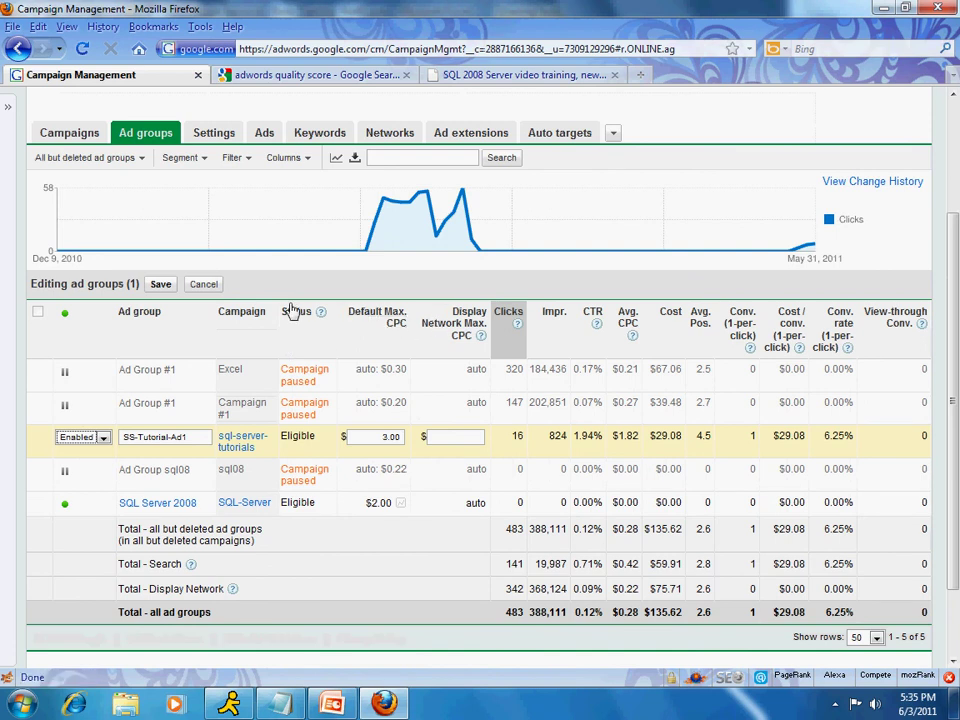
click(160, 284)
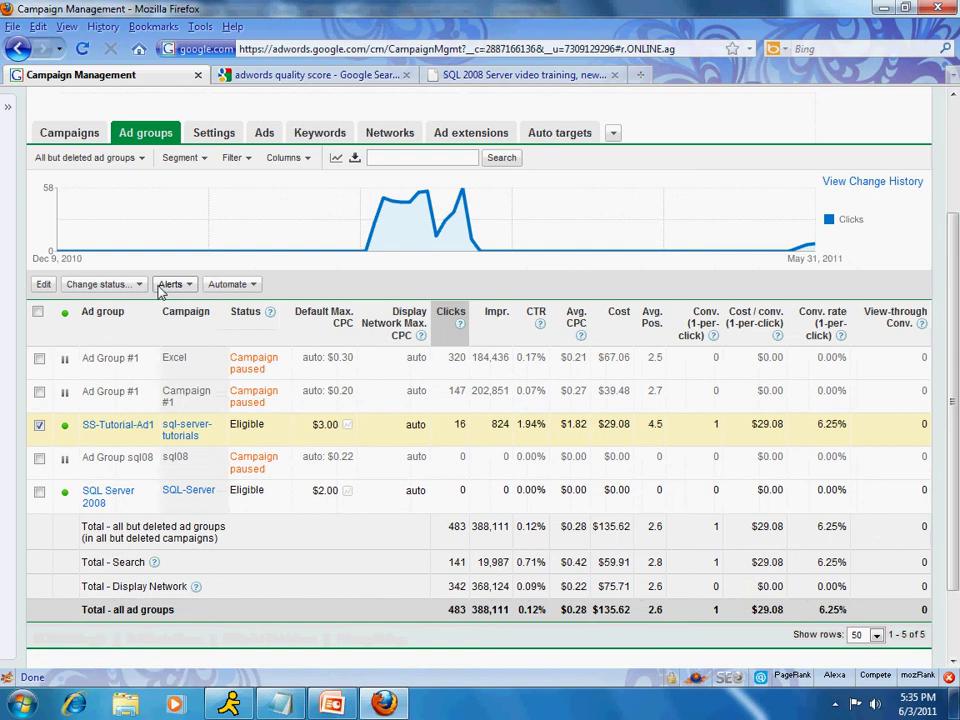
Reload the ad groups list, return to the keywords list and apply the saved Selected campaigns filter.
click(82, 48)
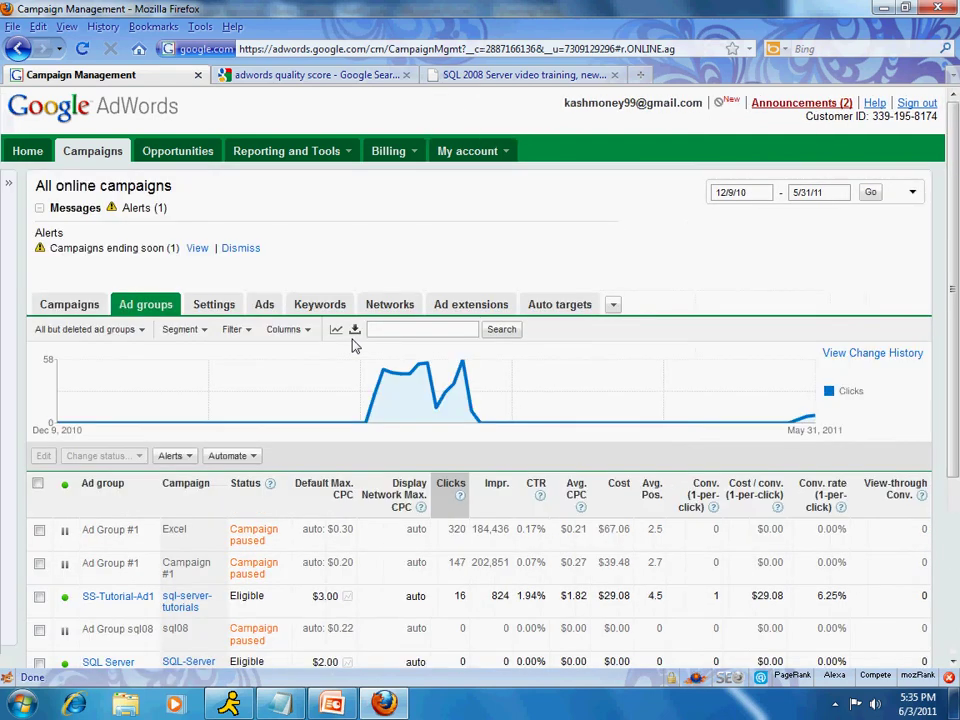
scroll(380, 328, down, 2)
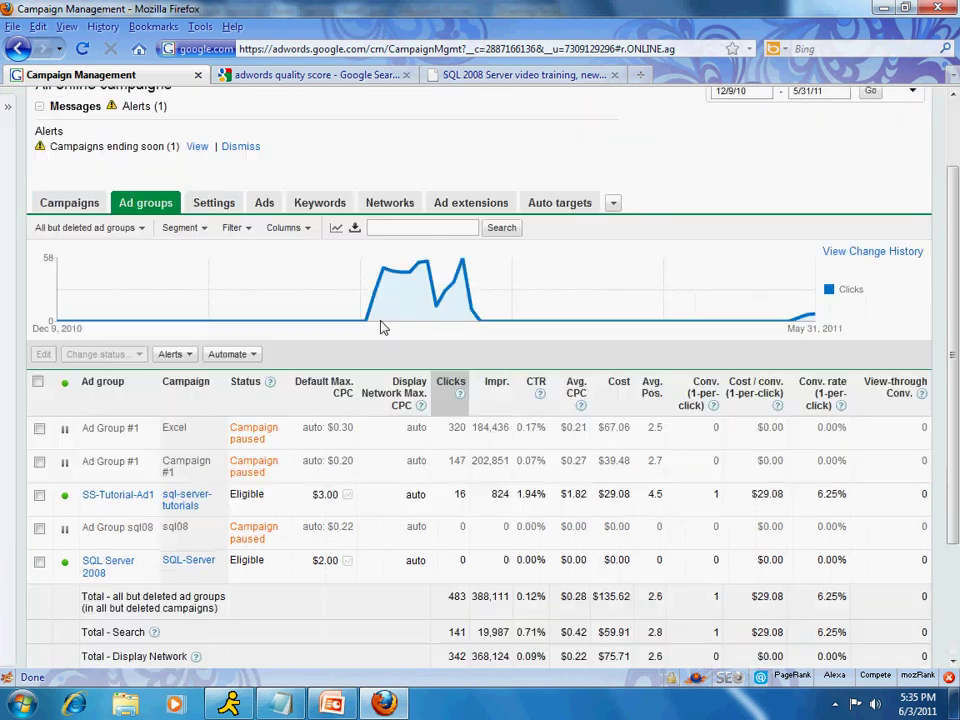
click(40, 496)
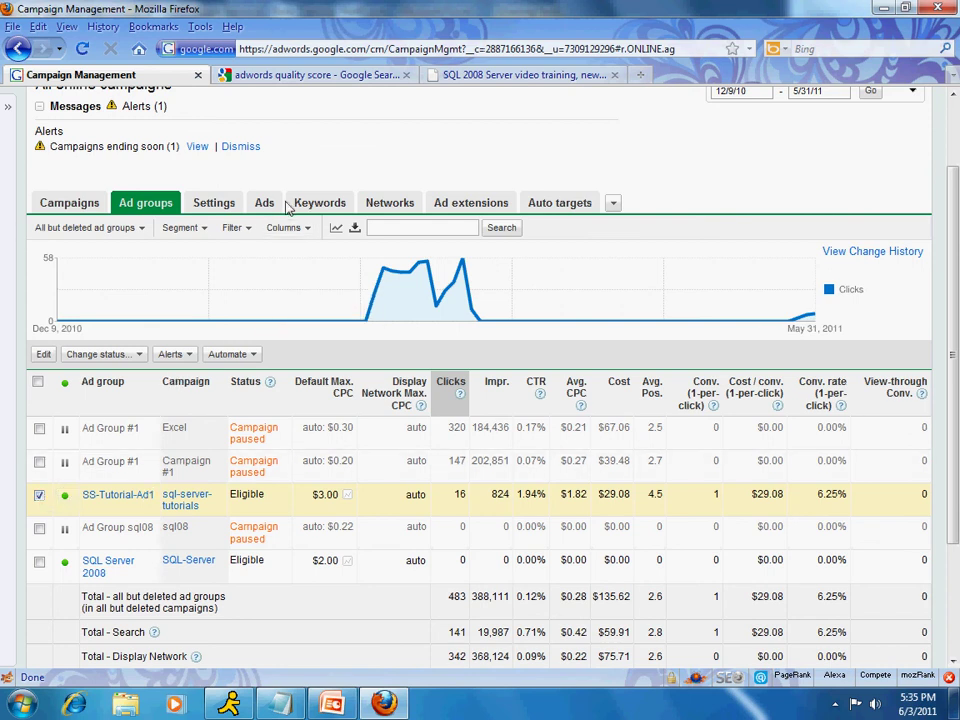
click(334, 208)
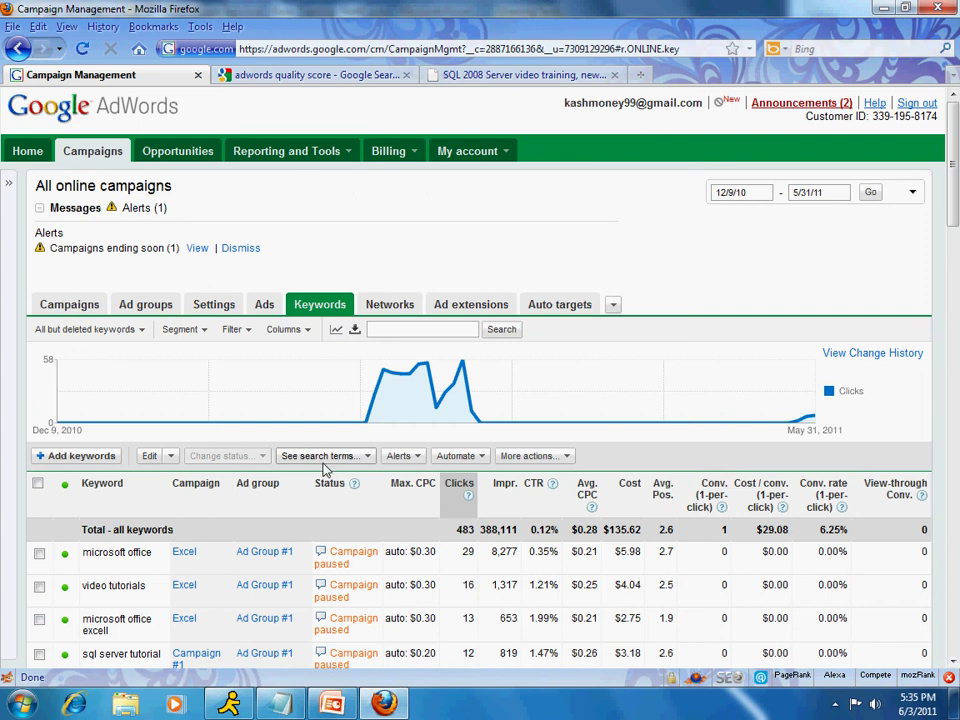
click(232, 329)
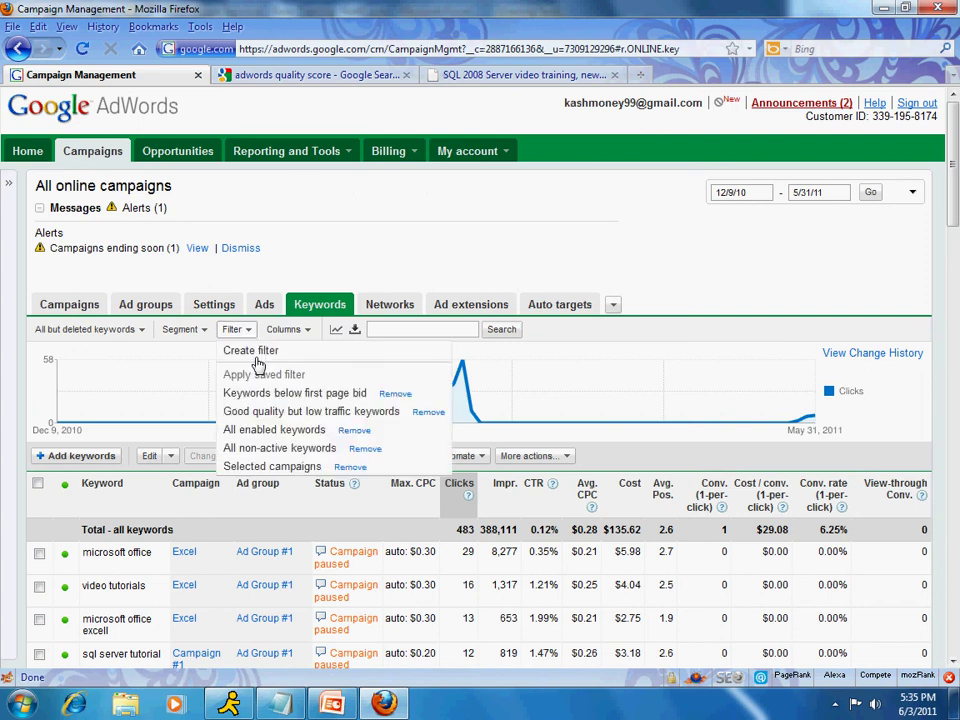
click(248, 464)
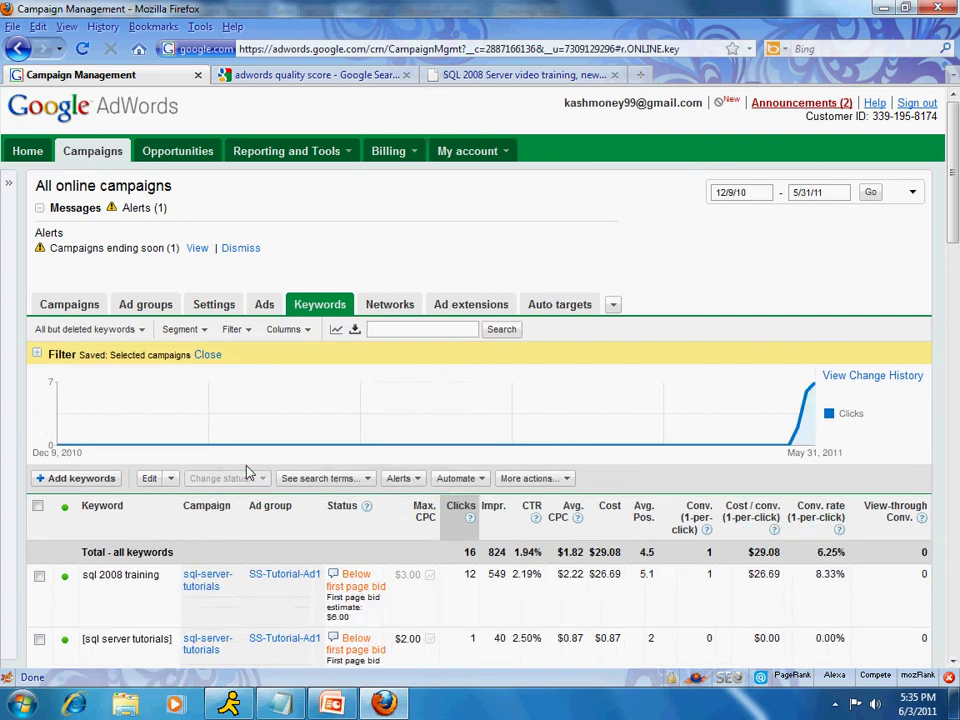
Review the status and maximum CPC of the filtered SS-Tutorial-Ad1 keywords, marking the "sql server 2008 video" keyword.
scroll(248, 472, down, 3)
scroll(248, 472, down, 3)
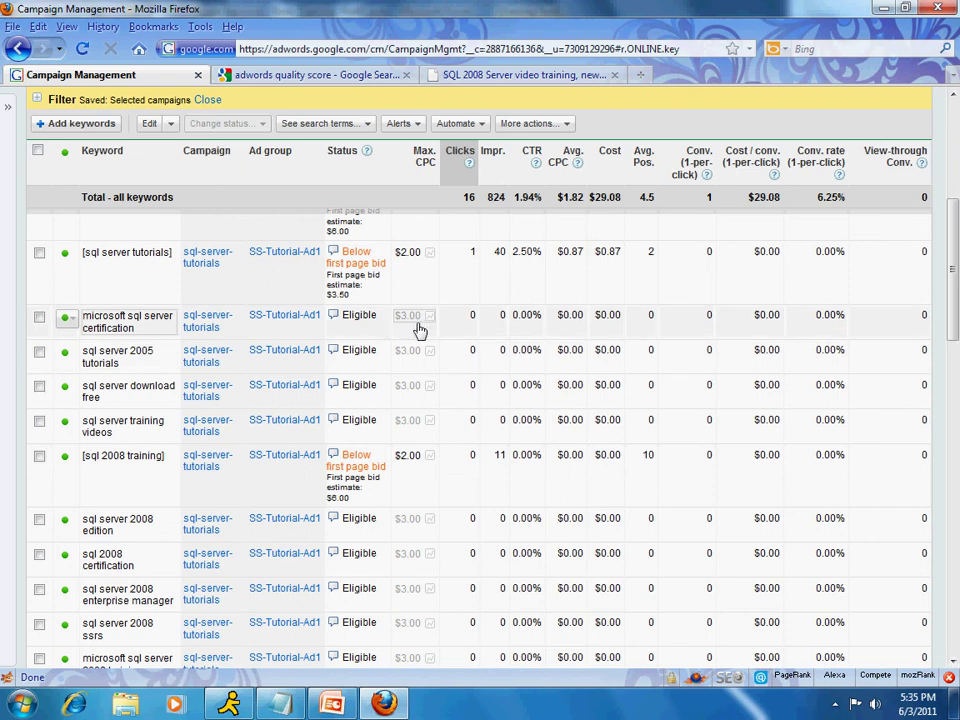
scroll(428, 542, down, 6)
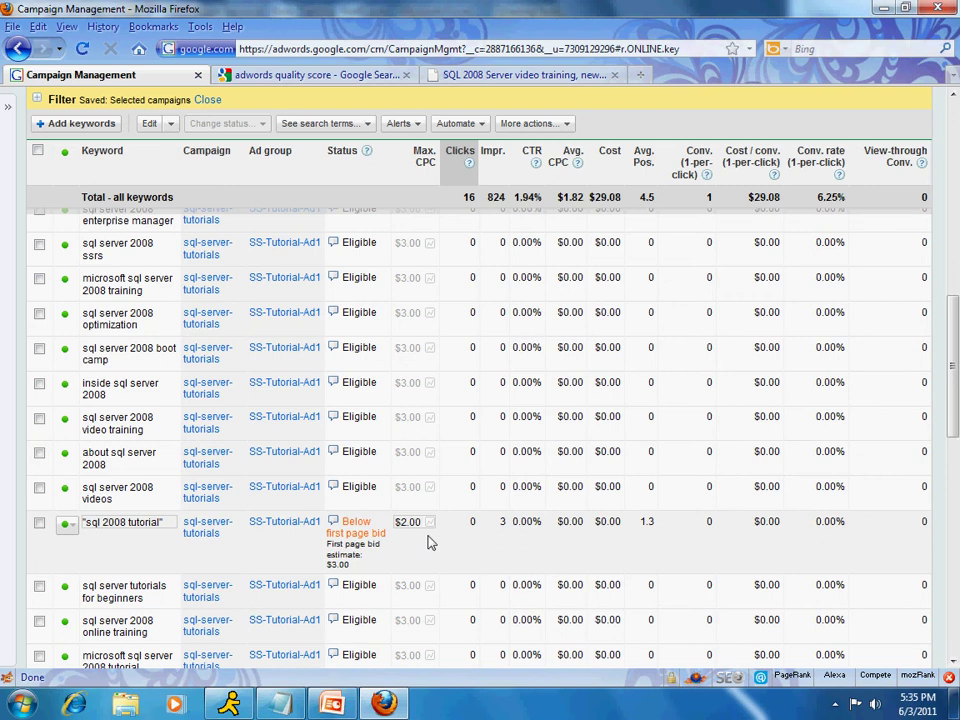
scroll(428, 542, down, 5)
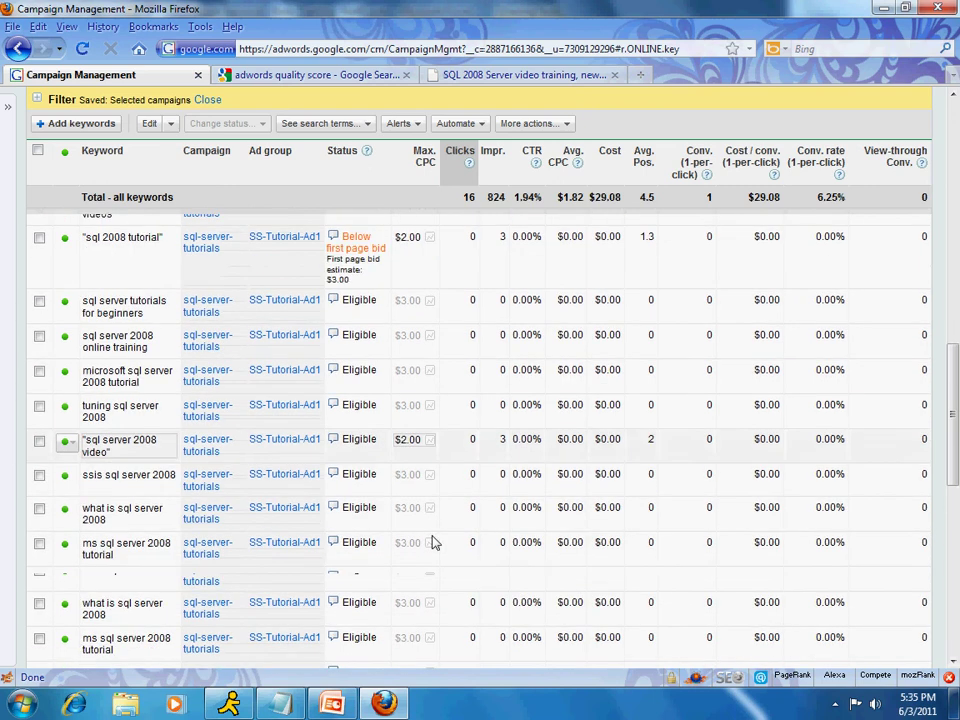
click(40, 442)
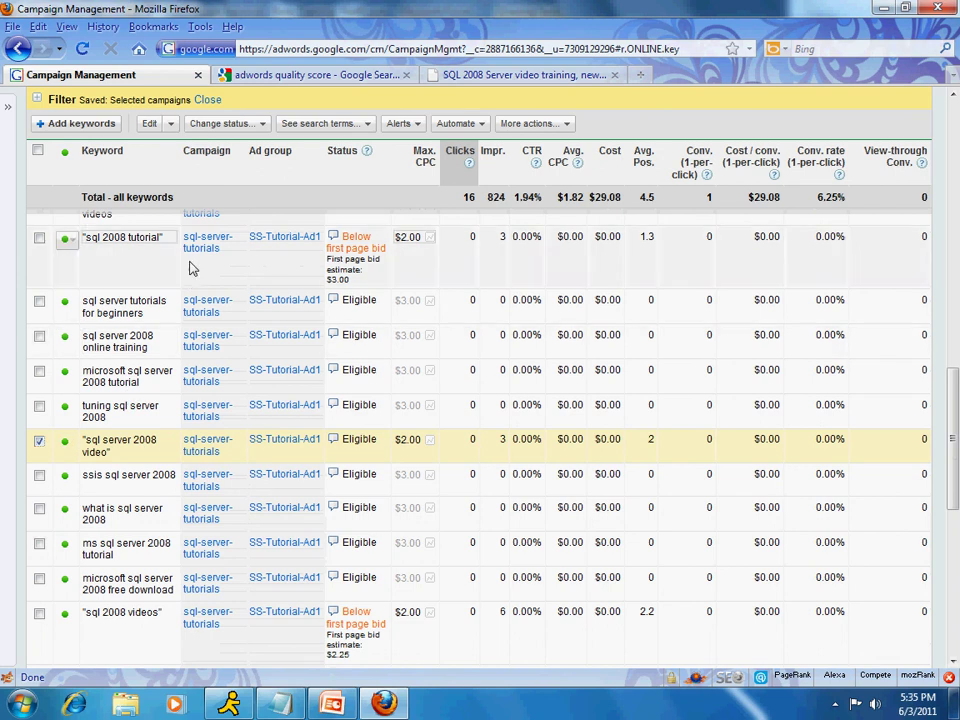
scroll(251, 422, up, 5)
scroll(252, 420, up, 10)
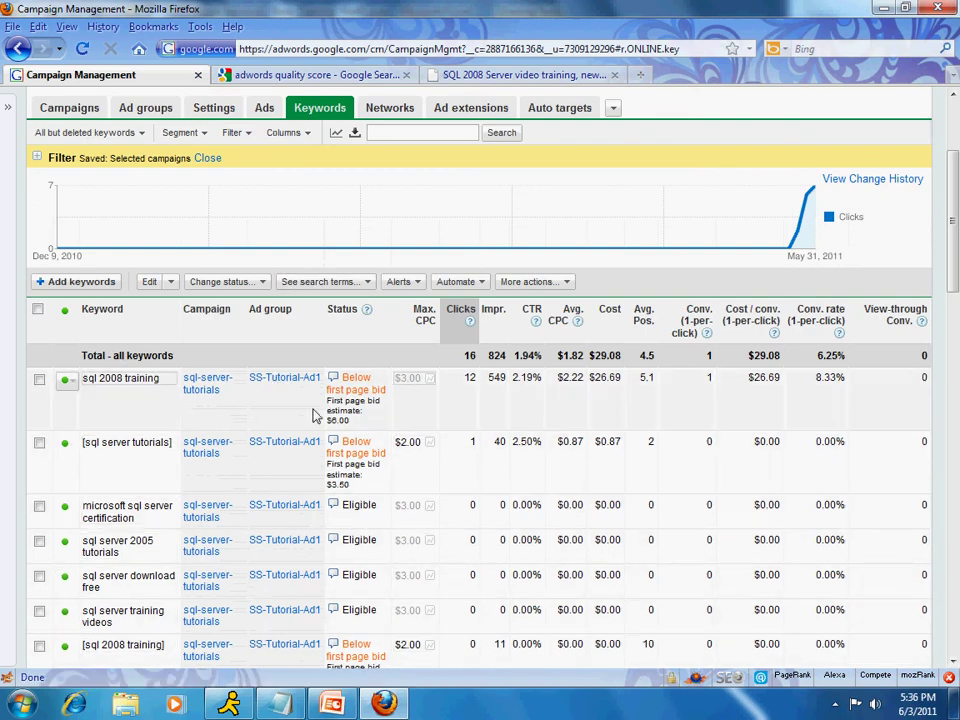
Start adding keywords to the SS-Tutorial-Ad1 ad group of the sql-server-tutorials campaign.
click(69, 285)
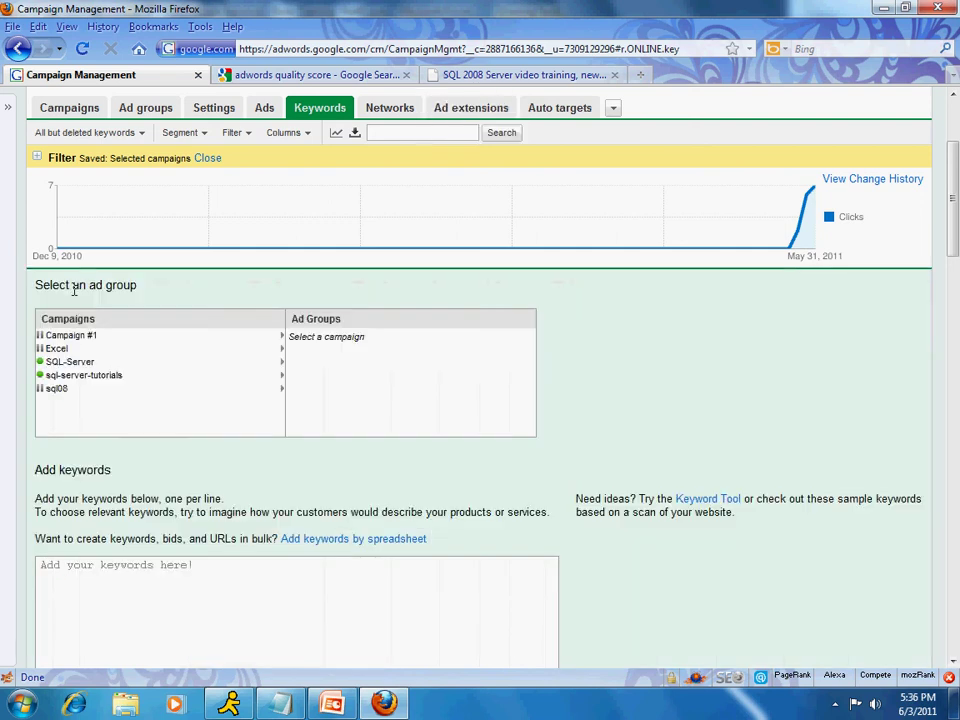
click(78, 380)
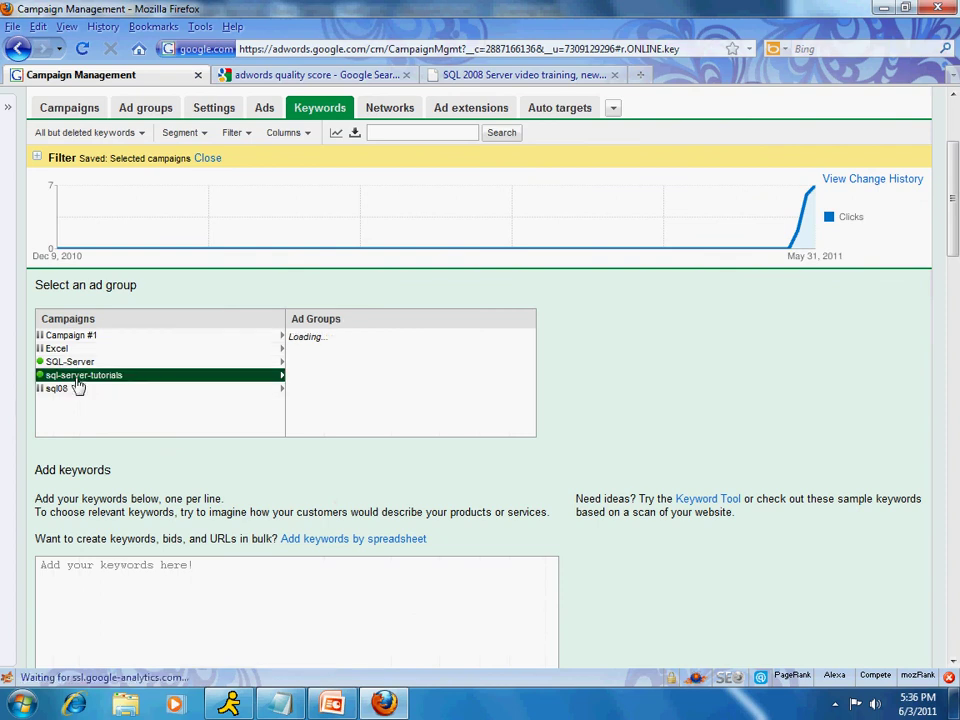
scroll(233, 533, down, 3)
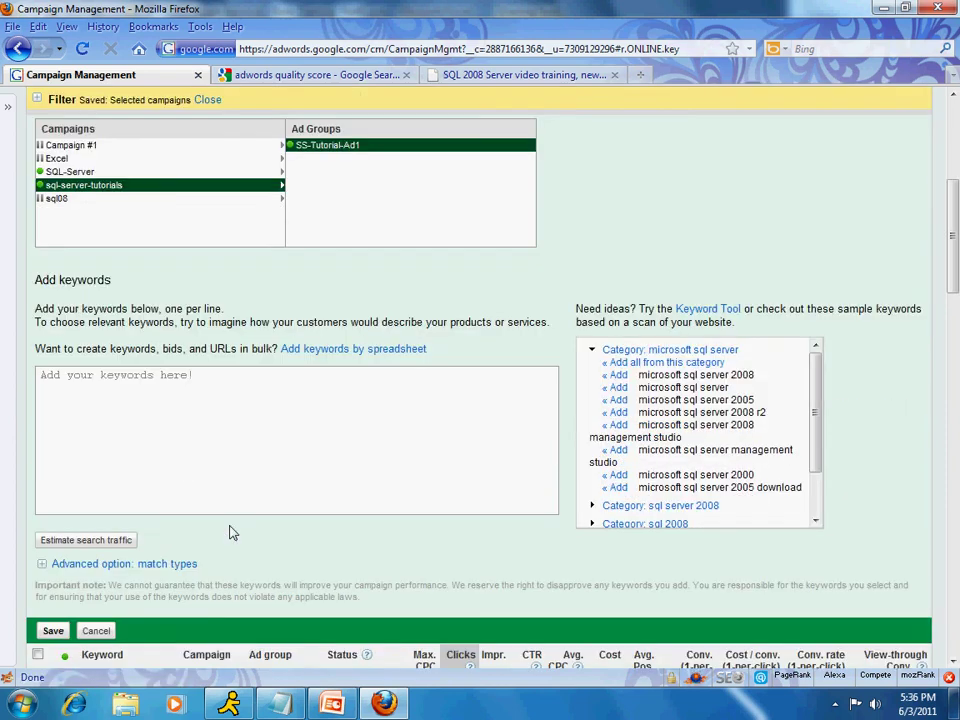
click(217, 380)
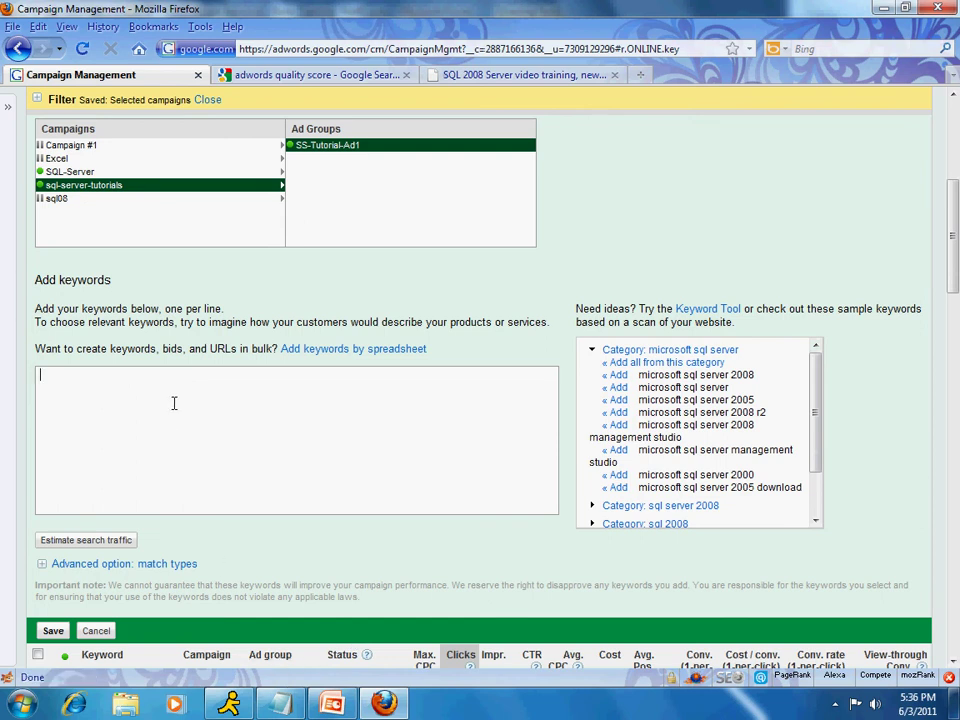
Draft the keyword sql server plus the suggested microsoft sql server 2005 and microsoft sql server 2005 download, and clear the keyword entry.
text(sa)
text(ql server)
click(618, 400)
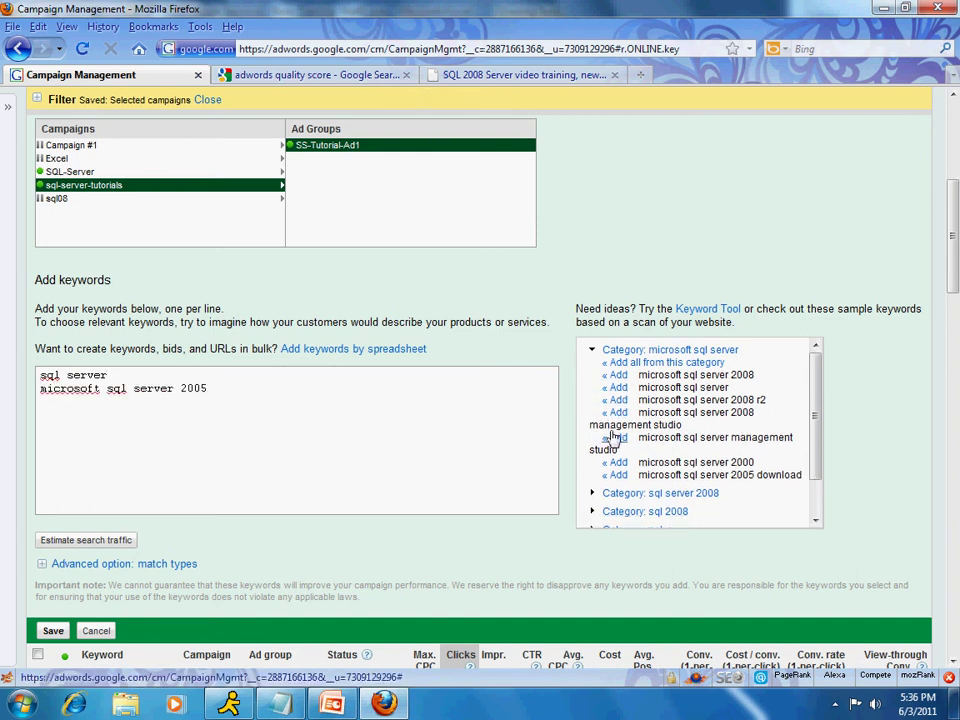
click(617, 475)
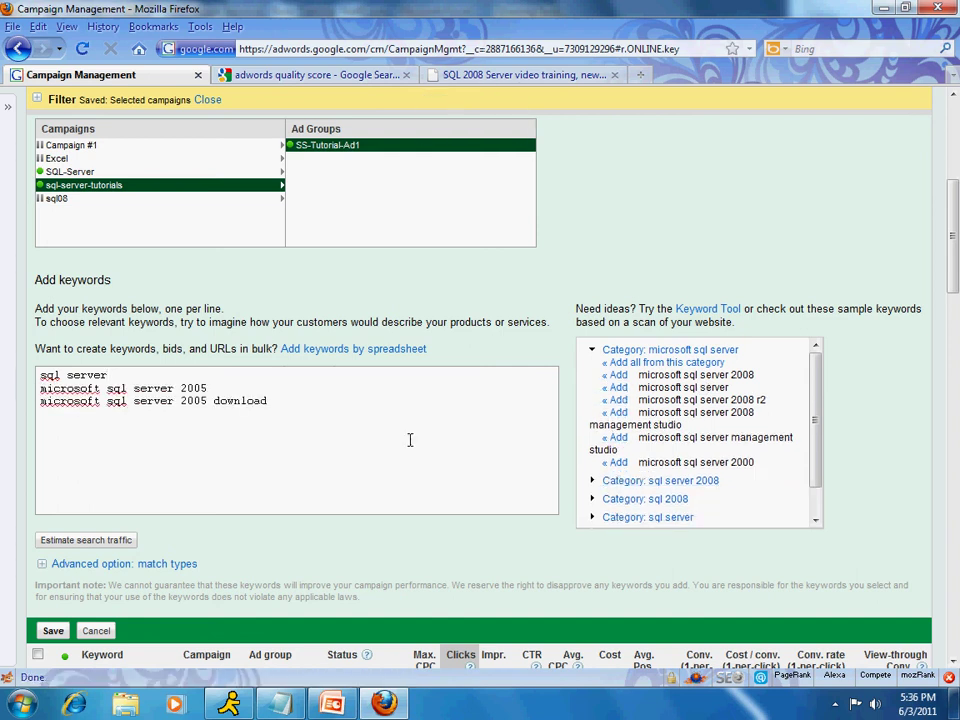
key(ctrl+a)
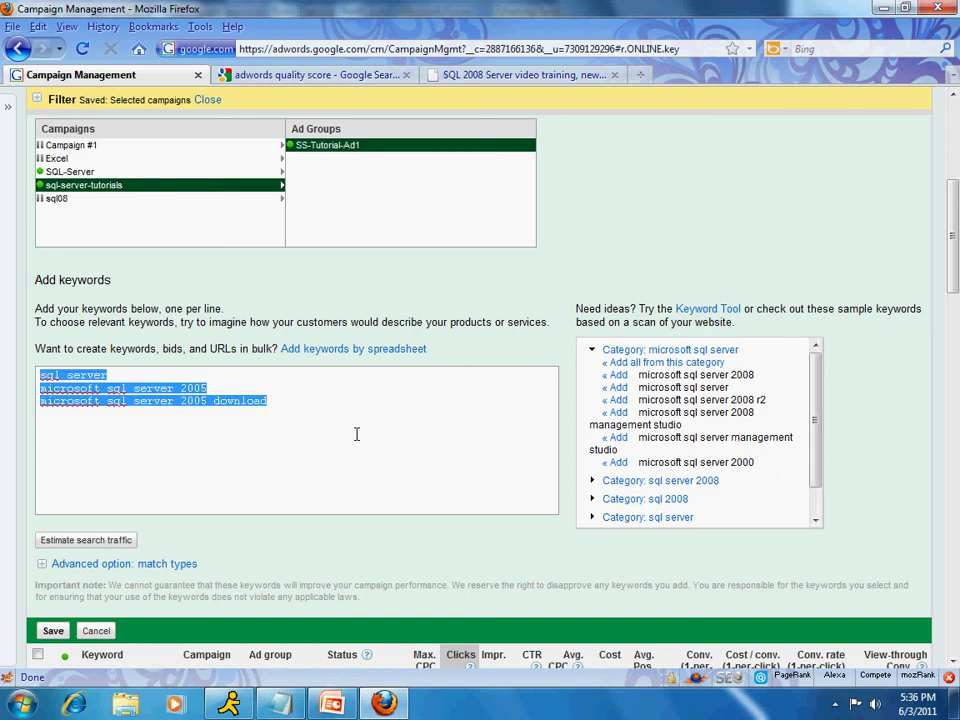
key(ctrl+x)
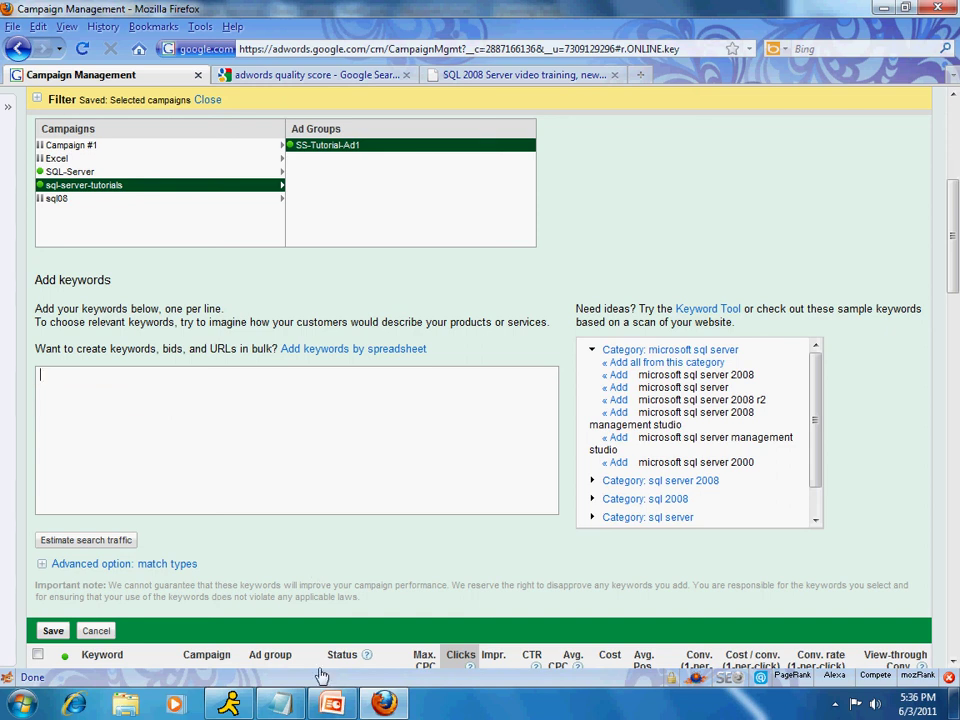
Copy the whole keyword list from adwords-sql-campaign.txt in Notepad and paste it into the new keywords entry in Firefox.
click(277, 706)
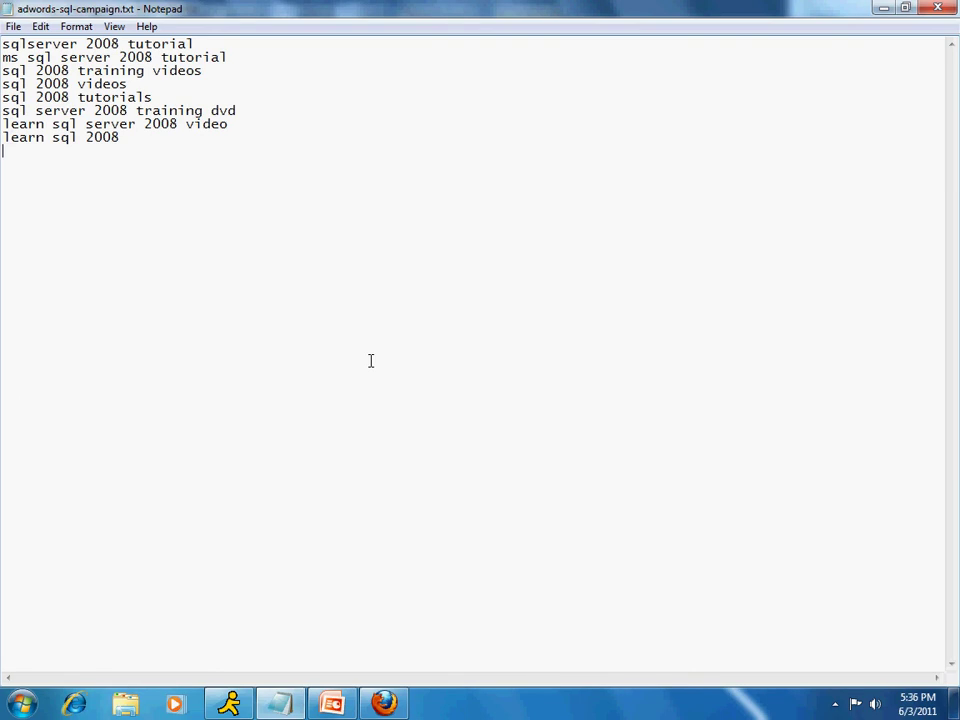
click(382, 704)
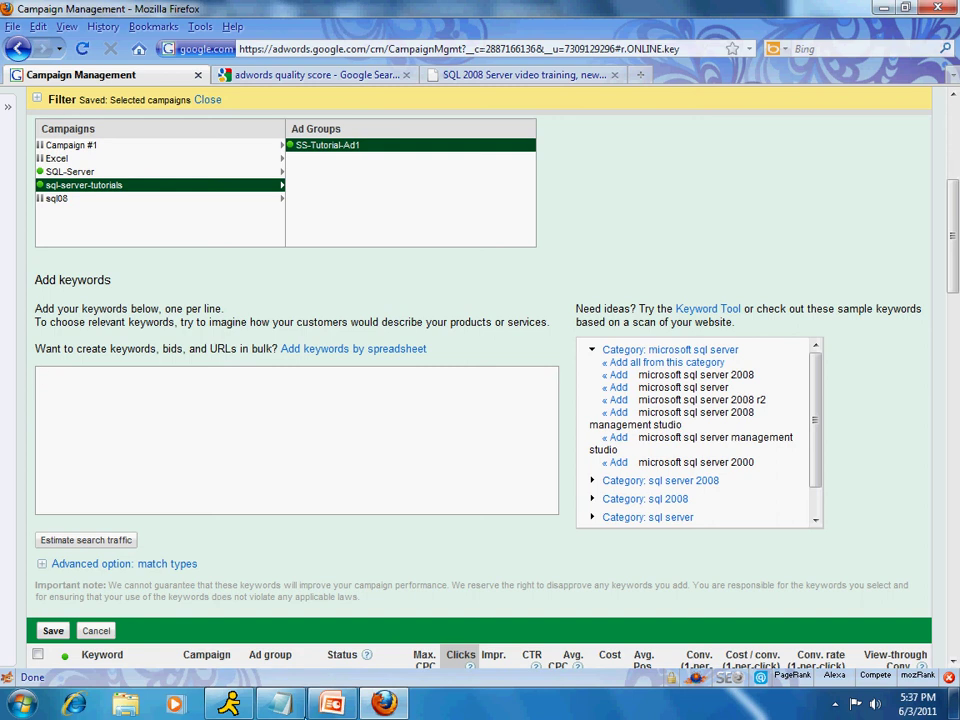
click(287, 708)
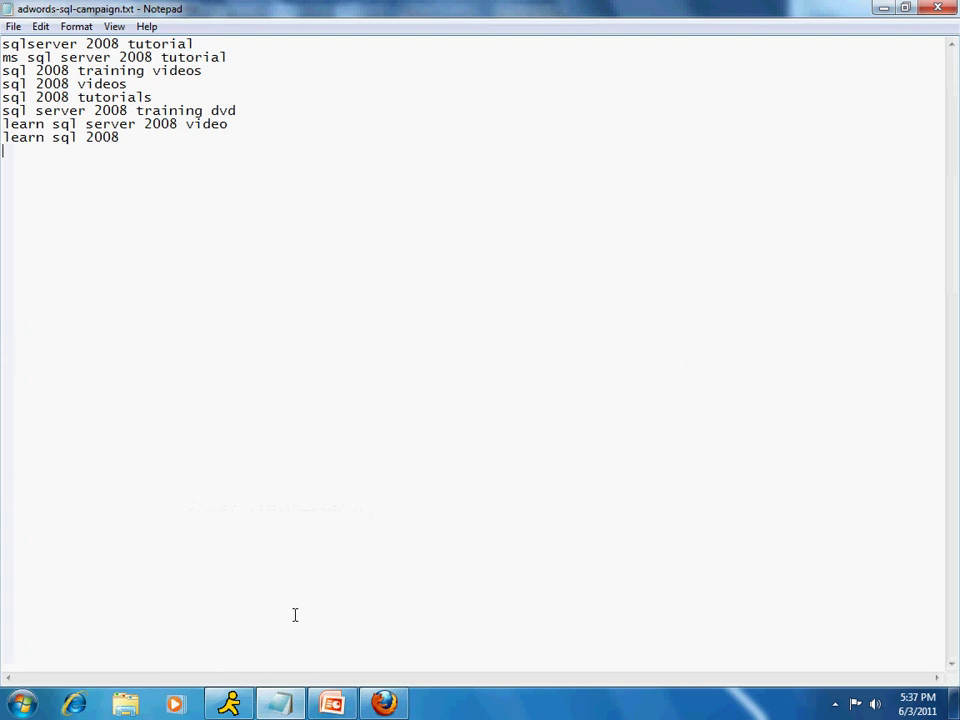
key(ctrl+a)
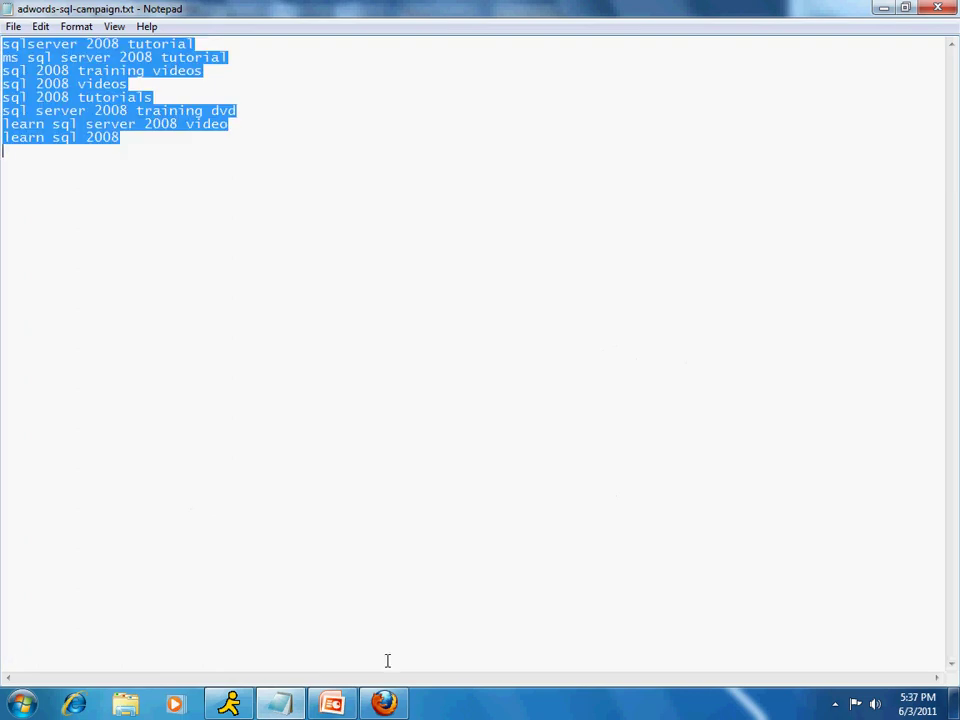
key(alt+Tab)
key(ctrl+v)
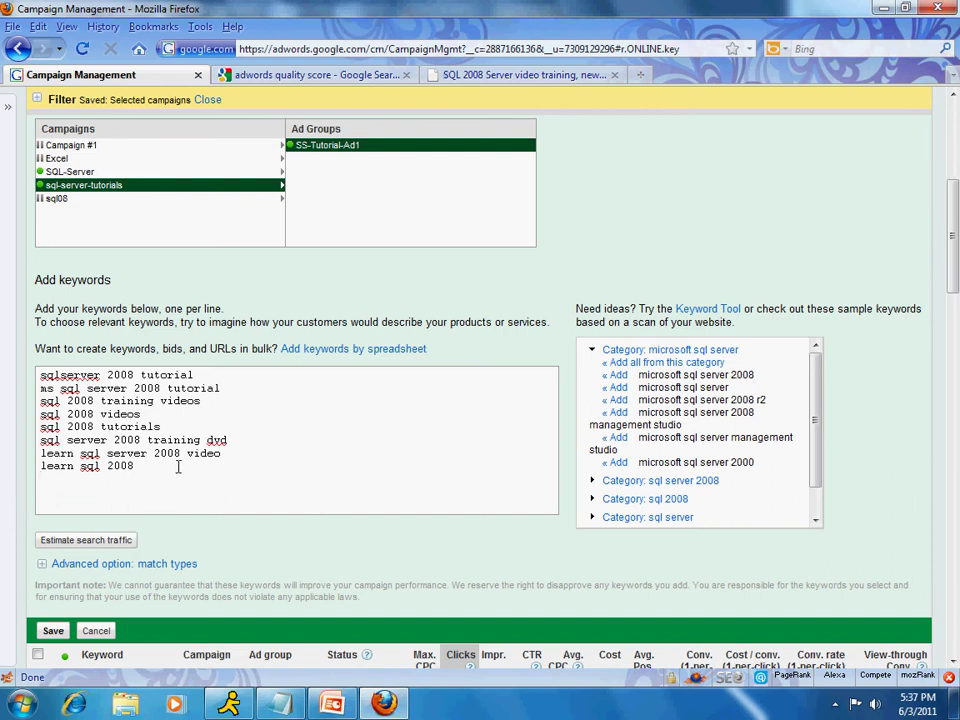
Estimate the search traffic for the pasted keywords and save them to the SS-Tutorial-Ad1 ad group.
click(93, 543)
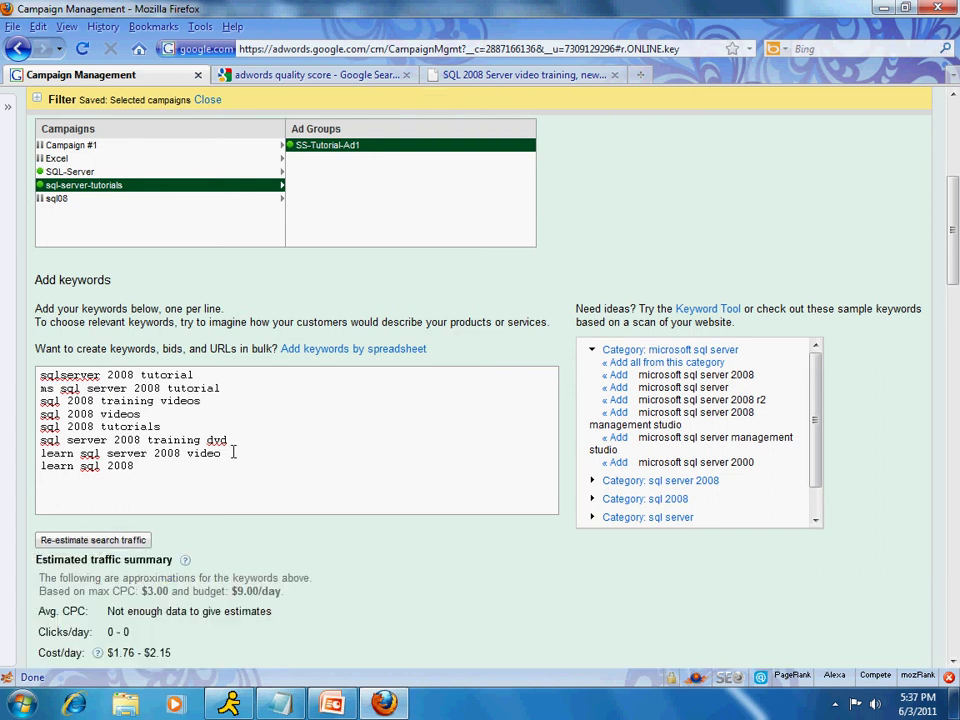
scroll(232, 430, down, 2)
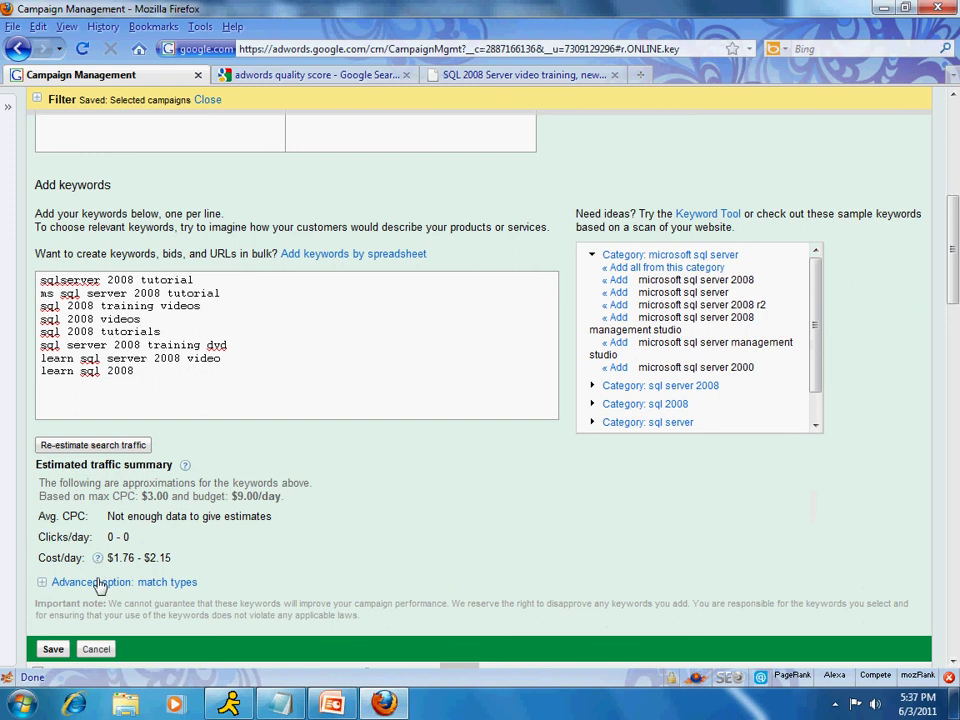
click(53, 649)
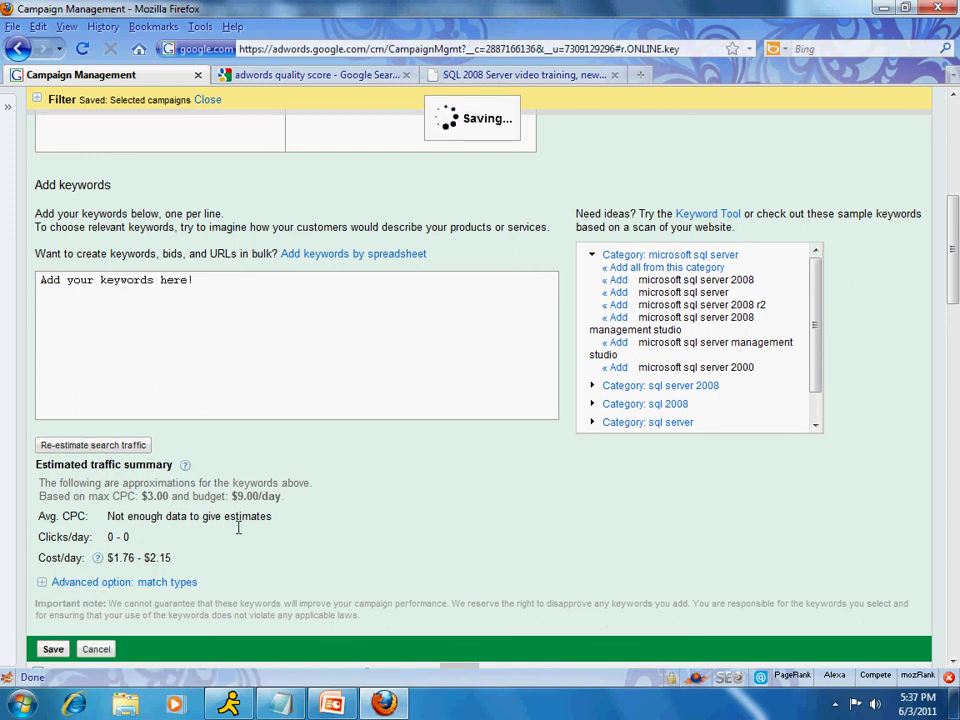
scroll(340, 415, down, 2)
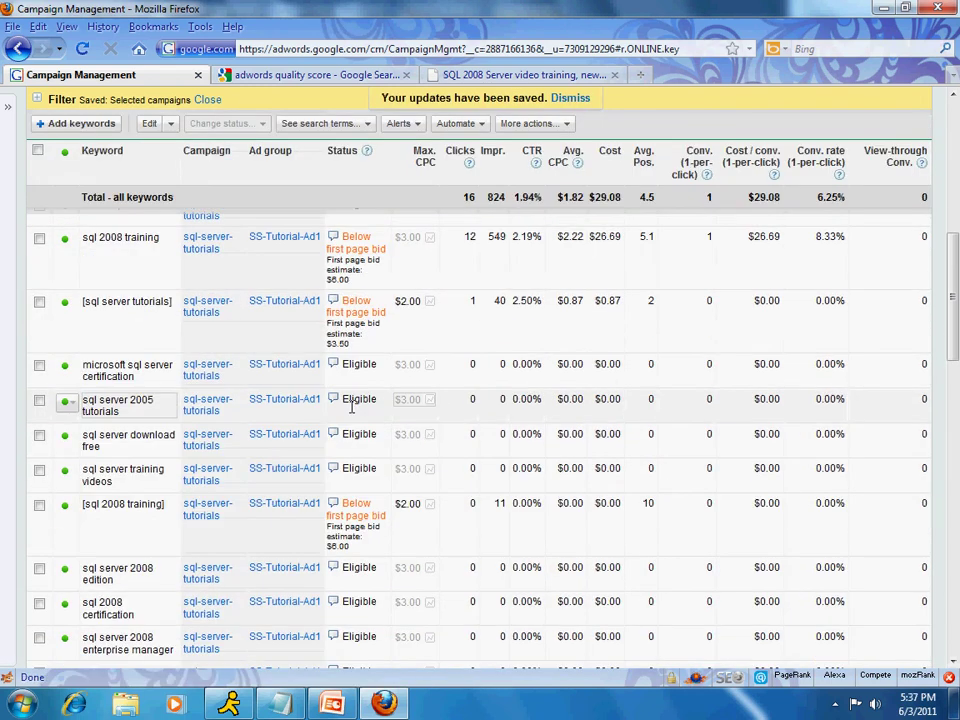
Sort the keyword table alphabetically by keyword and review the full list down to the totals.
scroll(351, 407, up, 5)
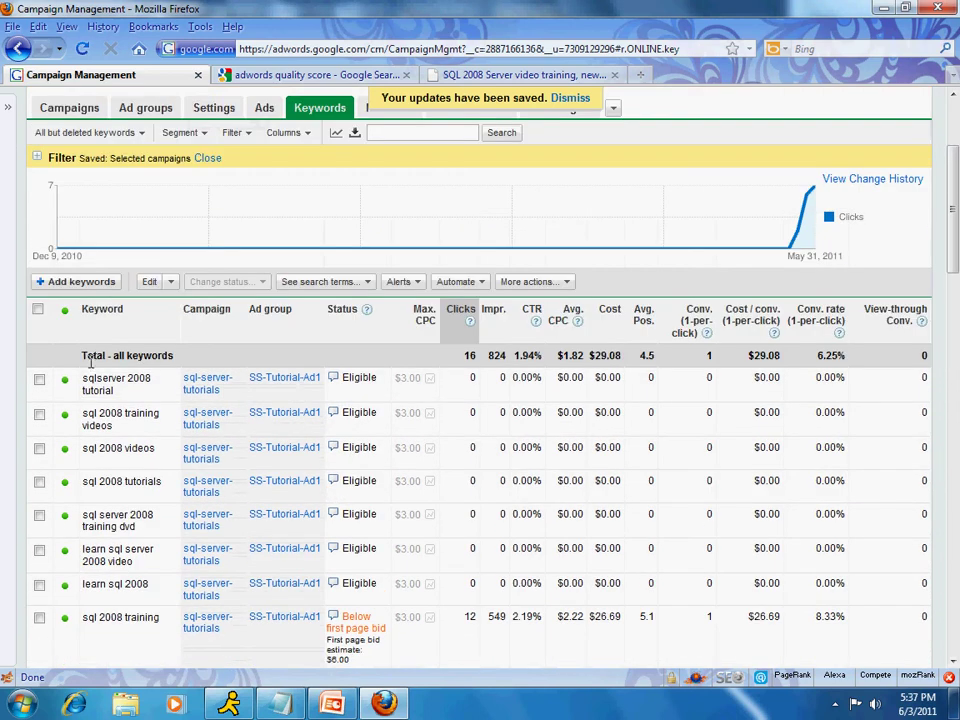
click(115, 310)
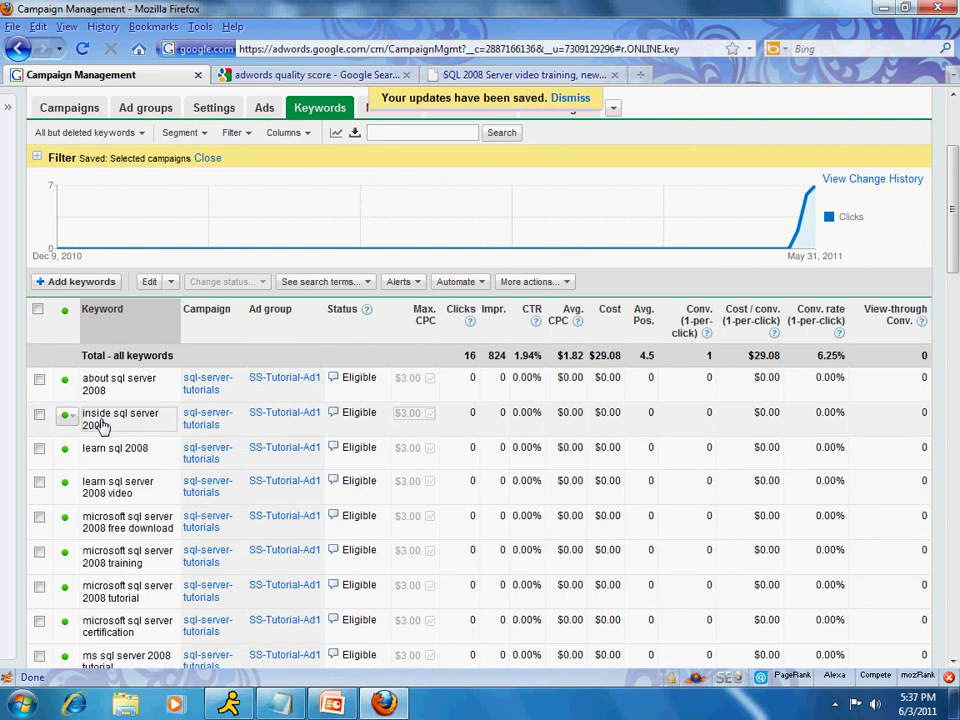
scroll(104, 427, down, 6)
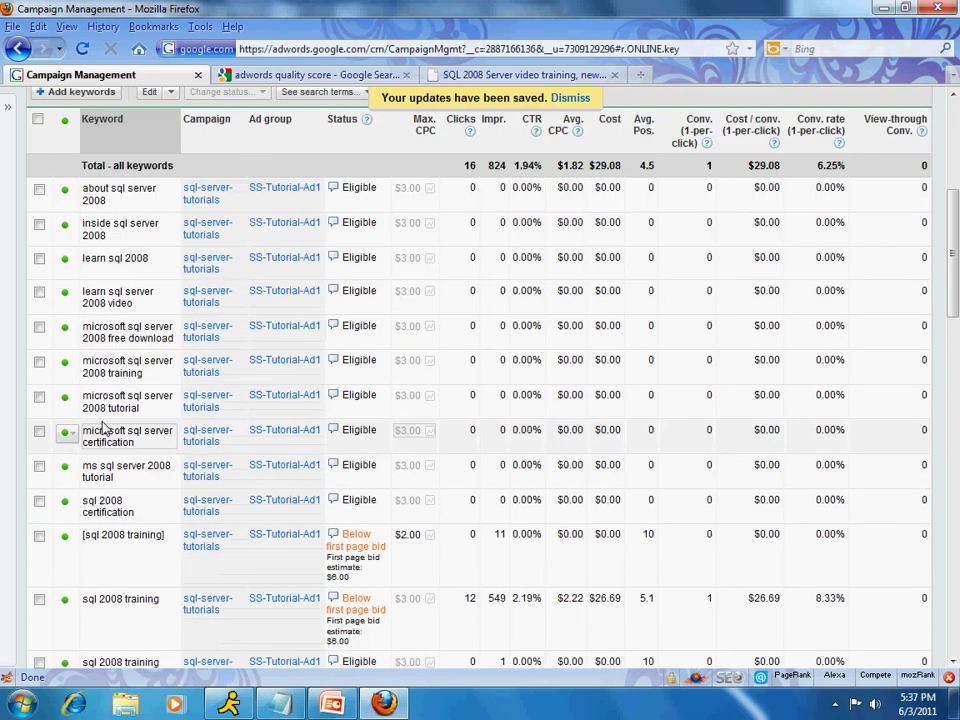
scroll(104, 427, down, 8)
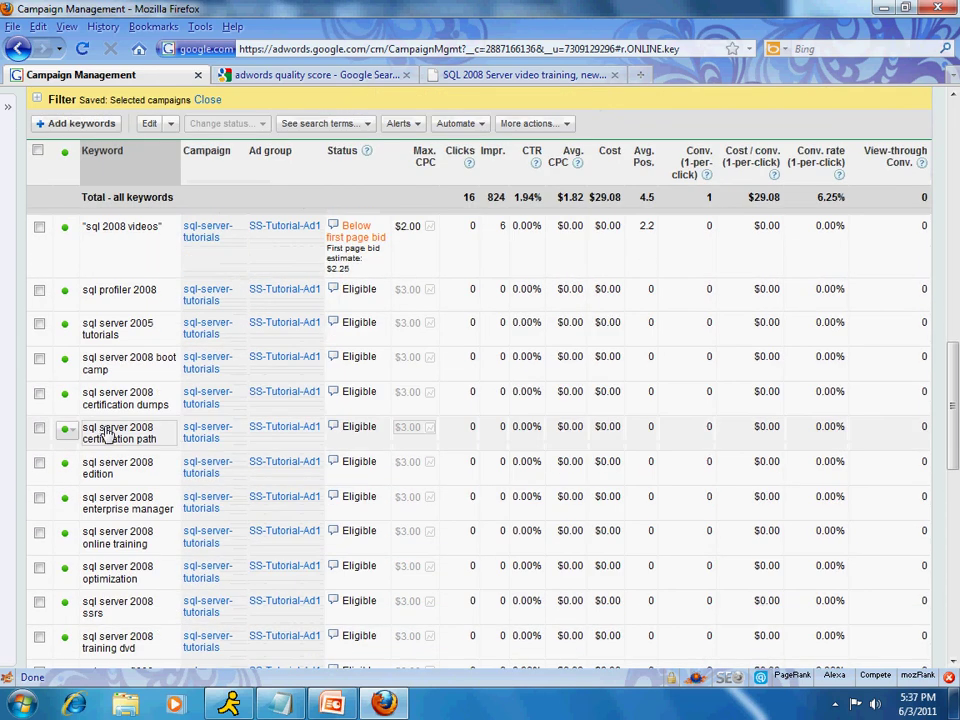
scroll(104, 433, down, 6)
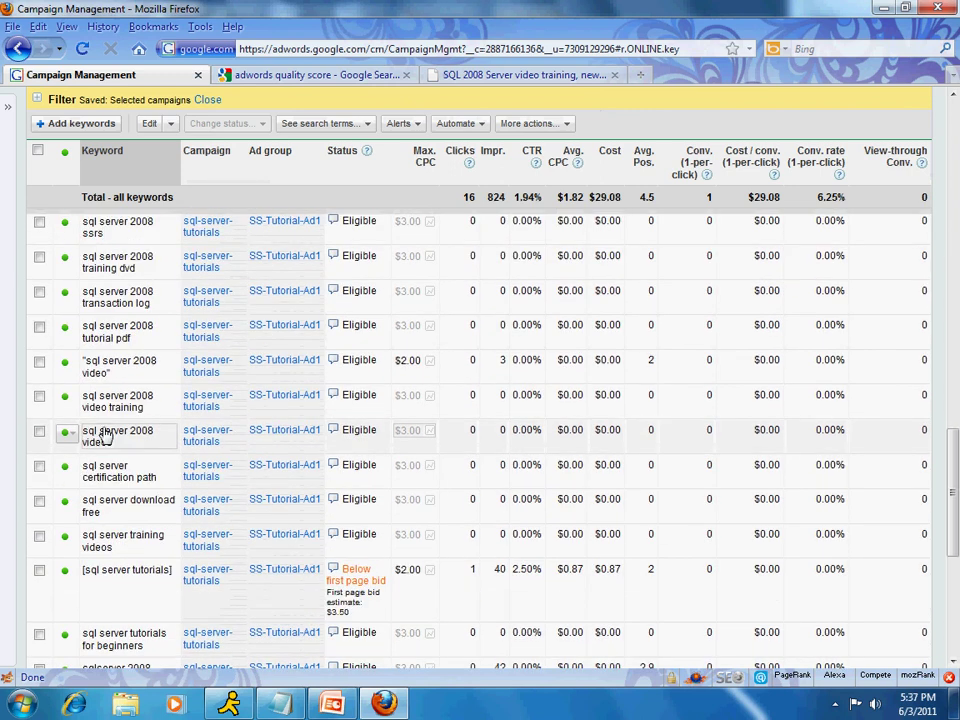
scroll(104, 436, down, 5)
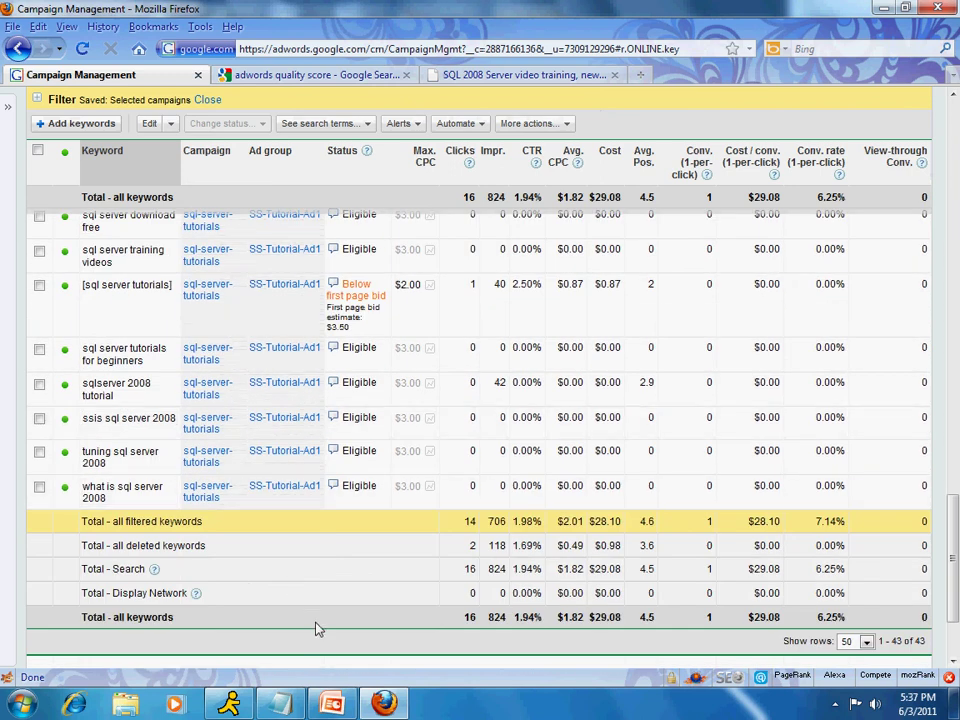
Switch to the PowerPoint presentation and show slide 5, Quality Score for Keywords.
click(333, 704)
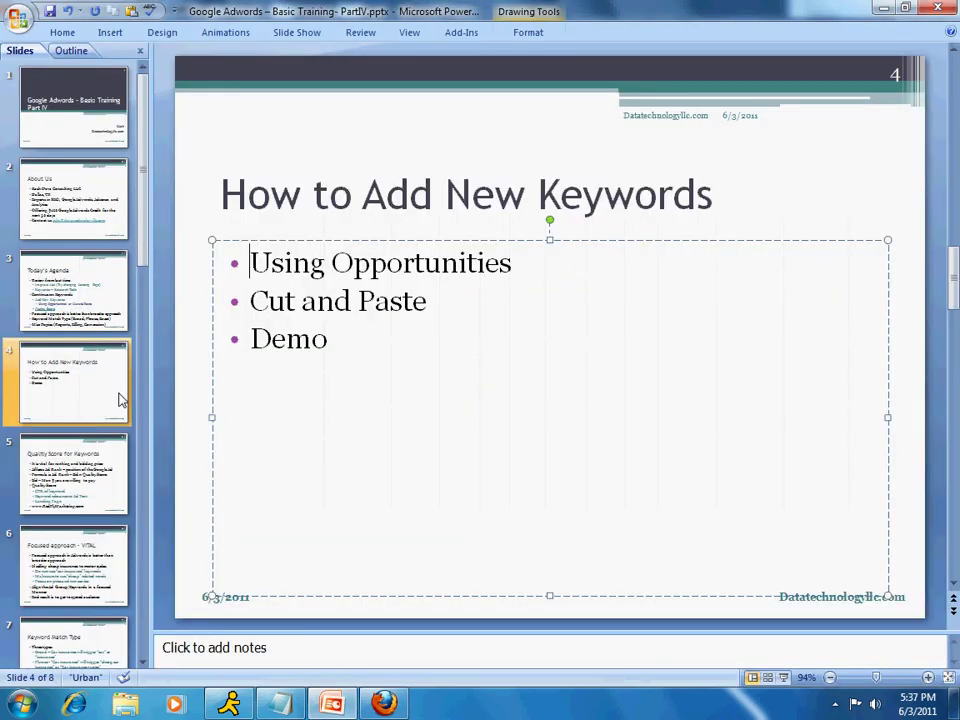
click(97, 462)
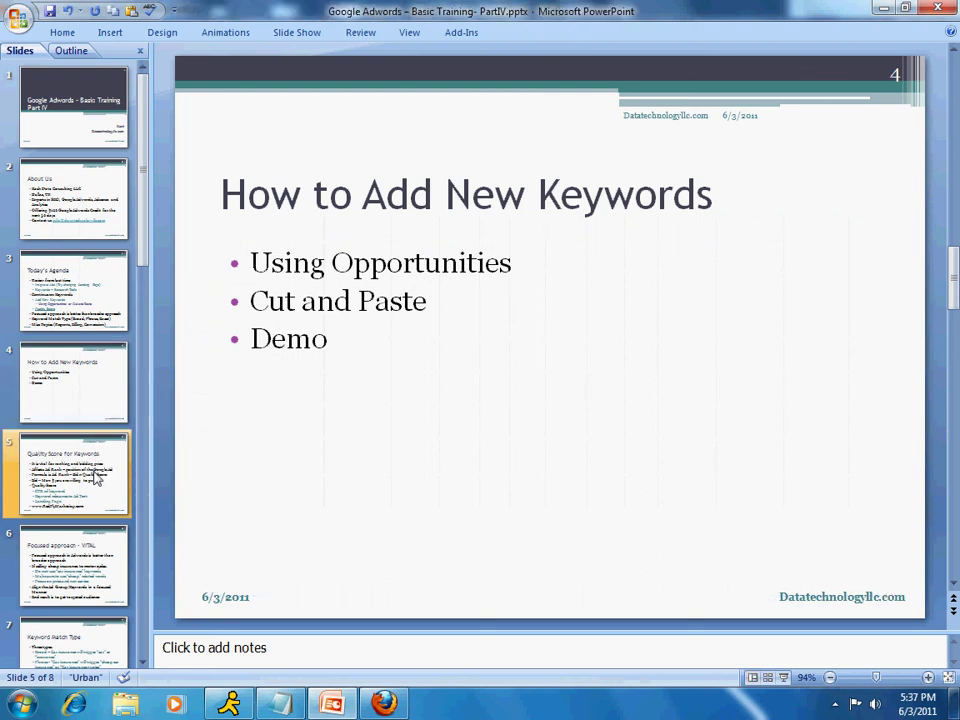